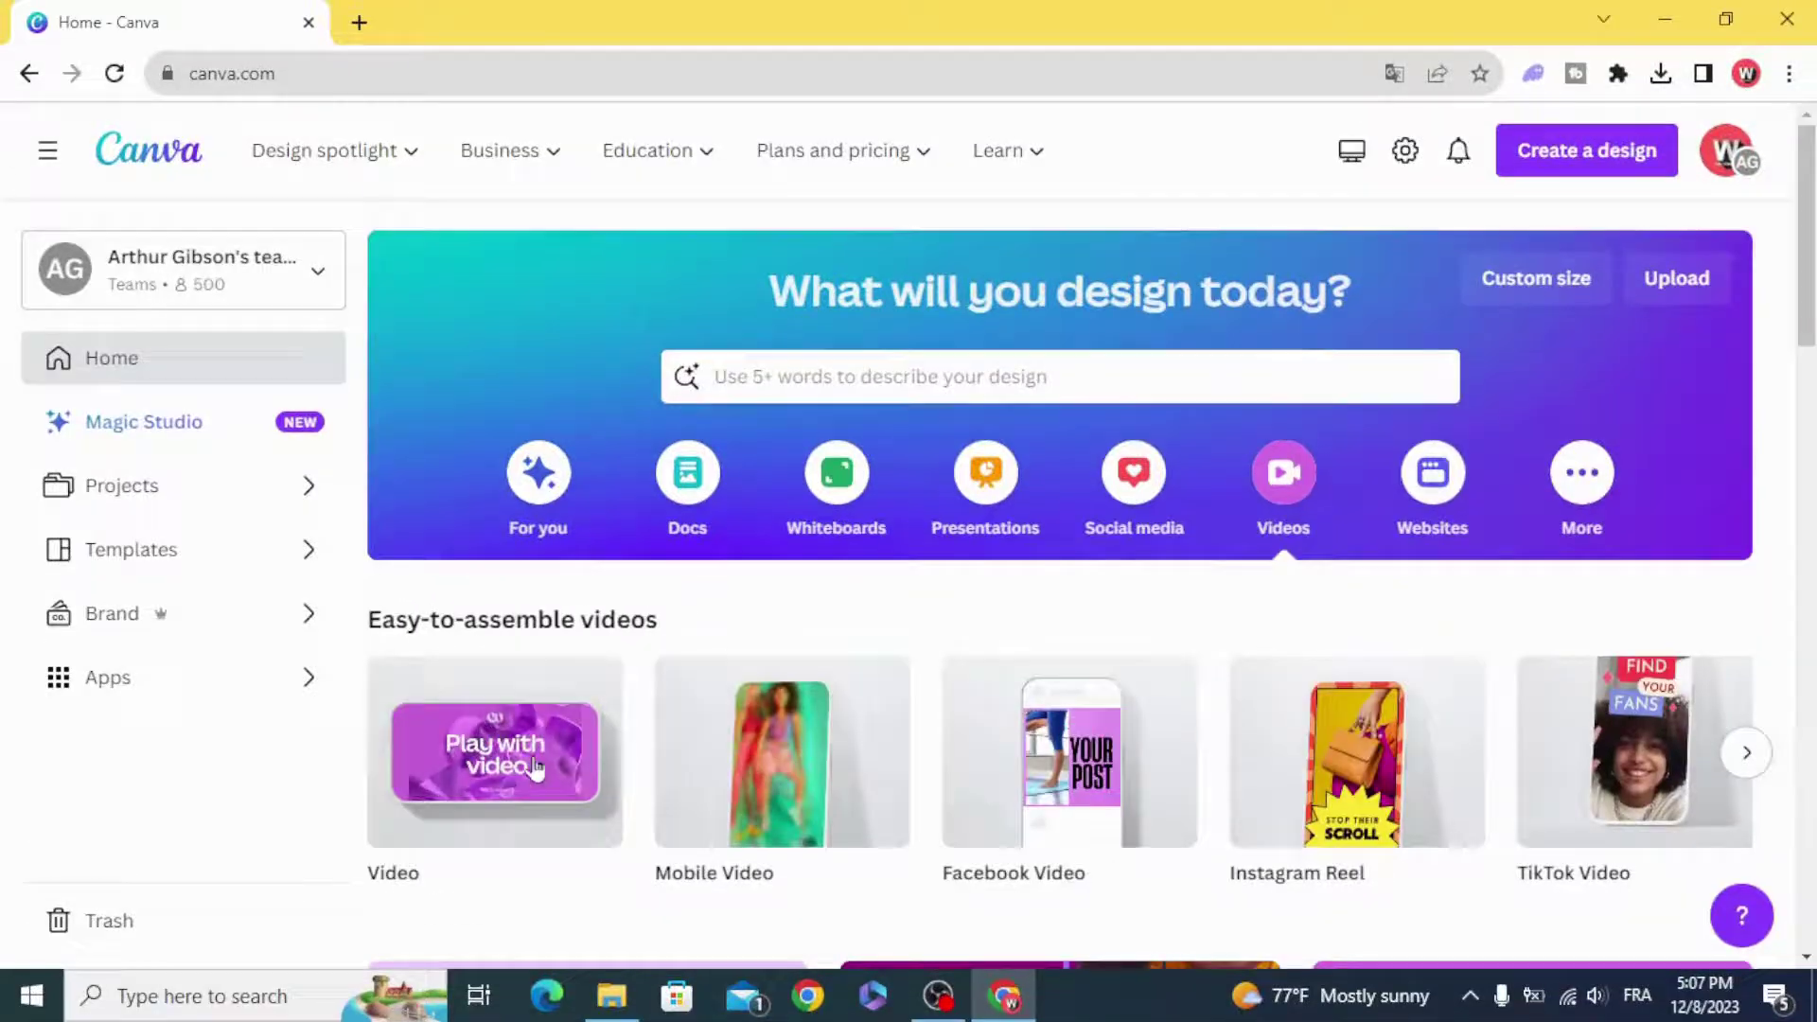
# Step: Start a new blank 5-second video design from the Video option on the home page
pyautogui.click(504, 757)
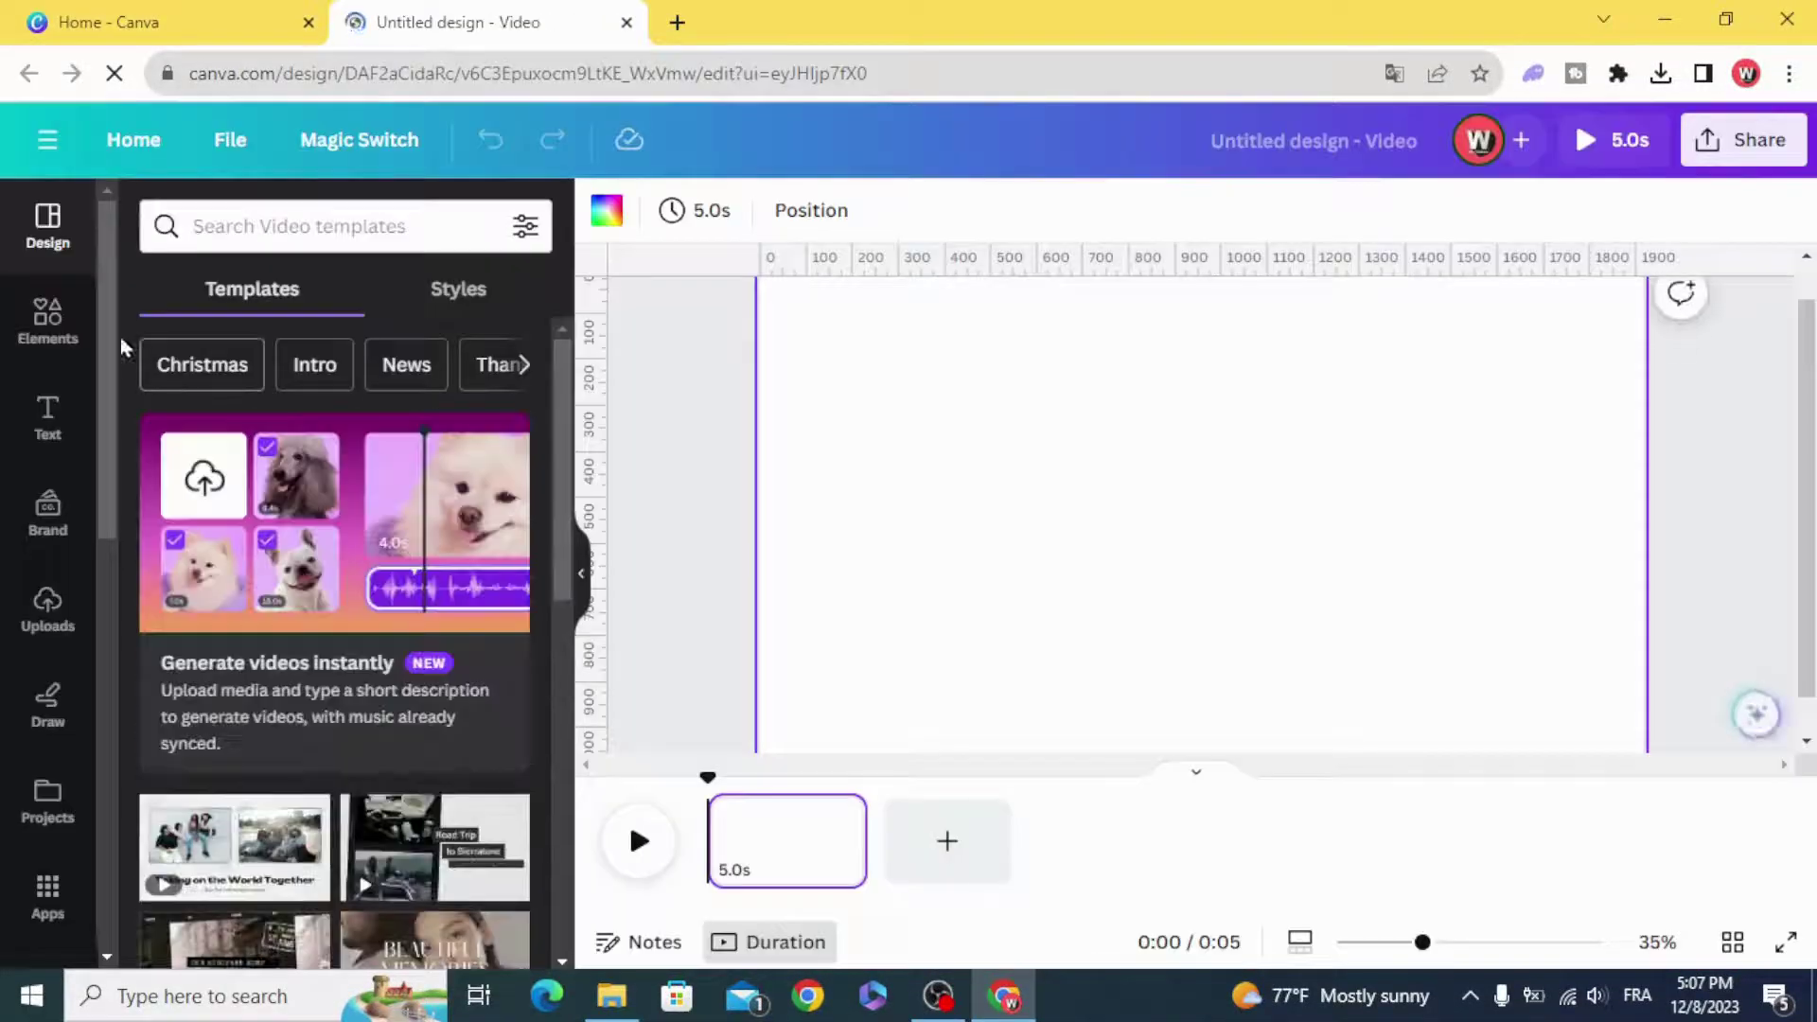
# Step: Place the city-night skyline photo from Elements on the page and add a default heading over it
pyautogui.click(47, 320)
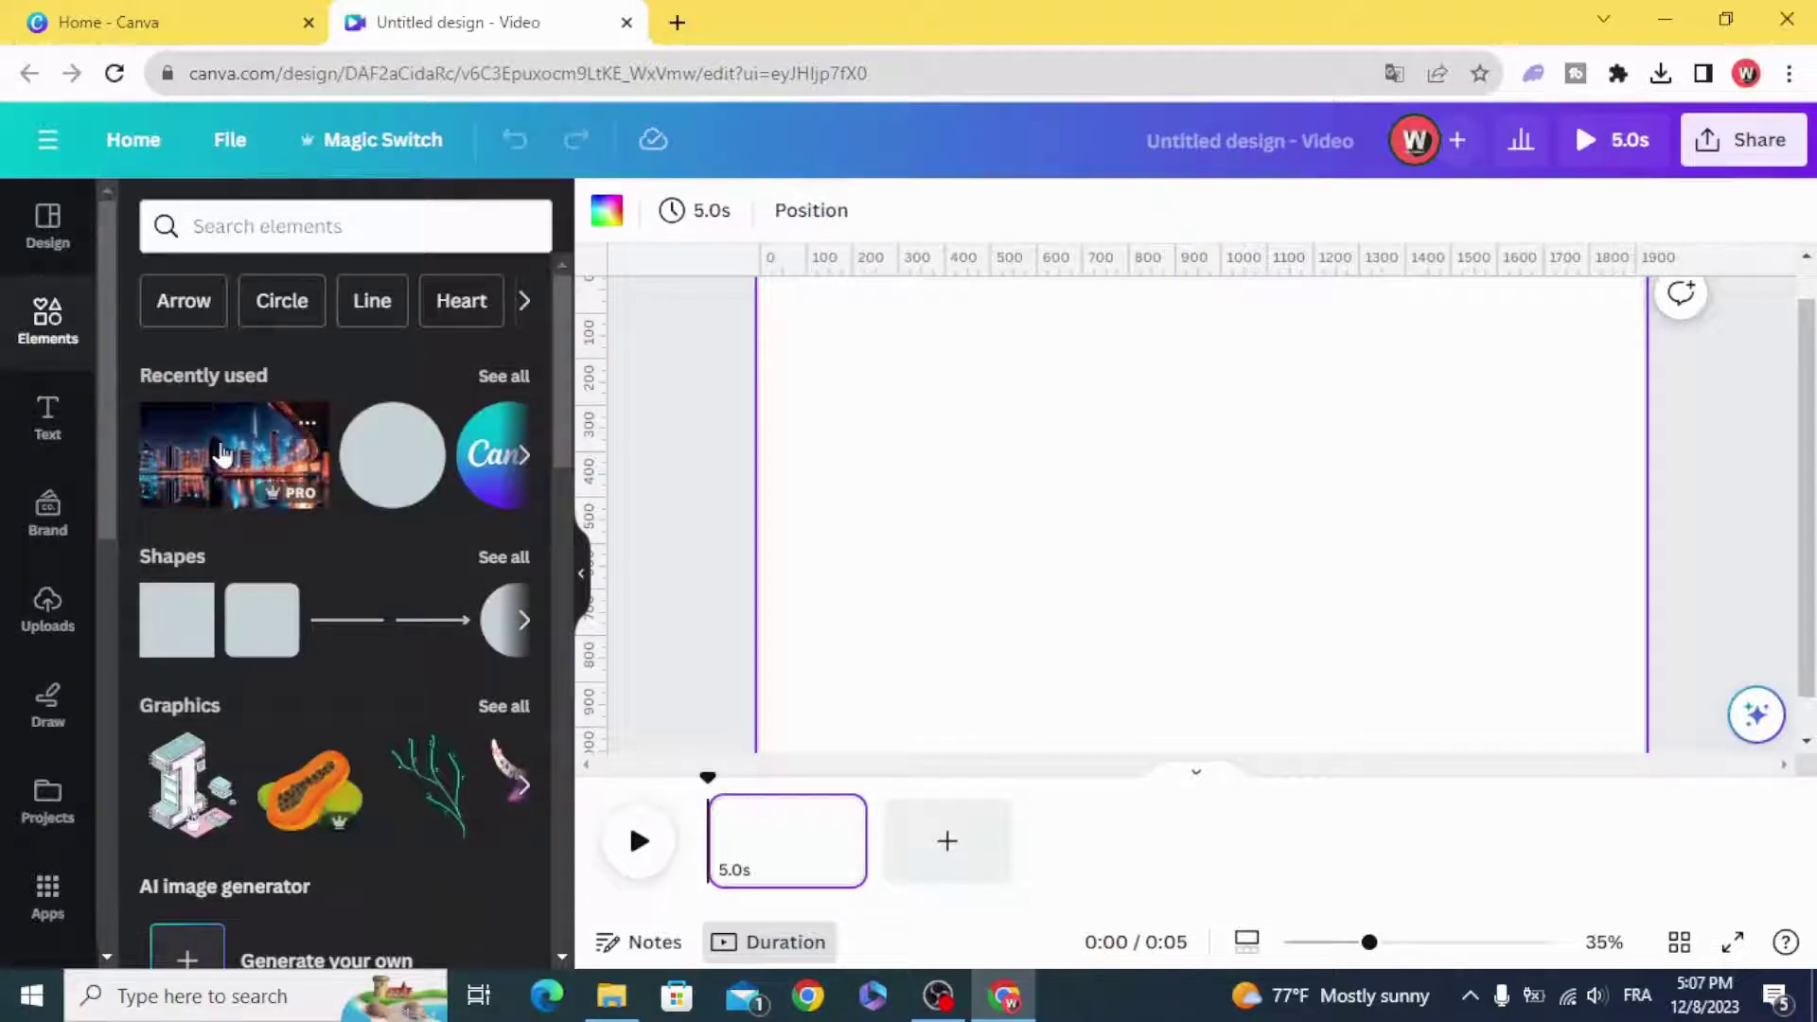
pyautogui.click(222, 454)
pyautogui.moveTo(1370, 951); pyautogui.dragTo(1346, 946)
pyautogui.click(778, 528)
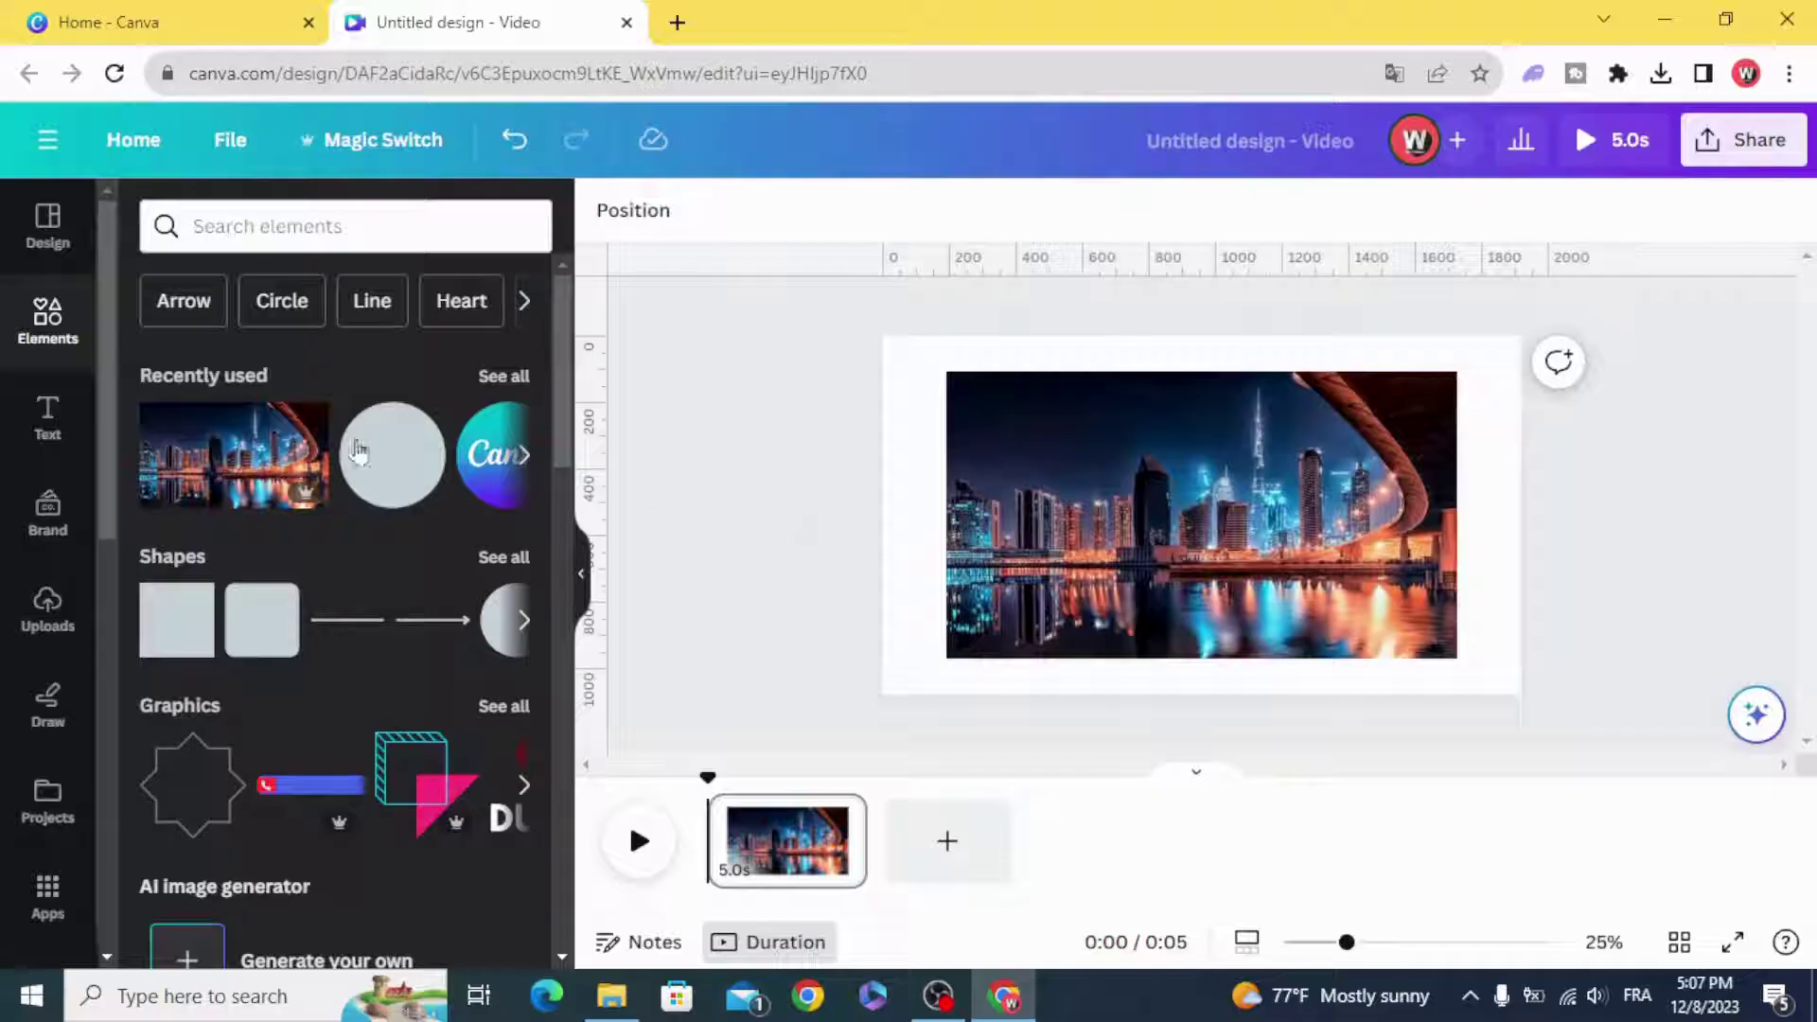
pyautogui.click(36, 417)
# Step: Replace the heading text with 'DUBAI' and set its font to Anton
pyautogui.click(246, 492)
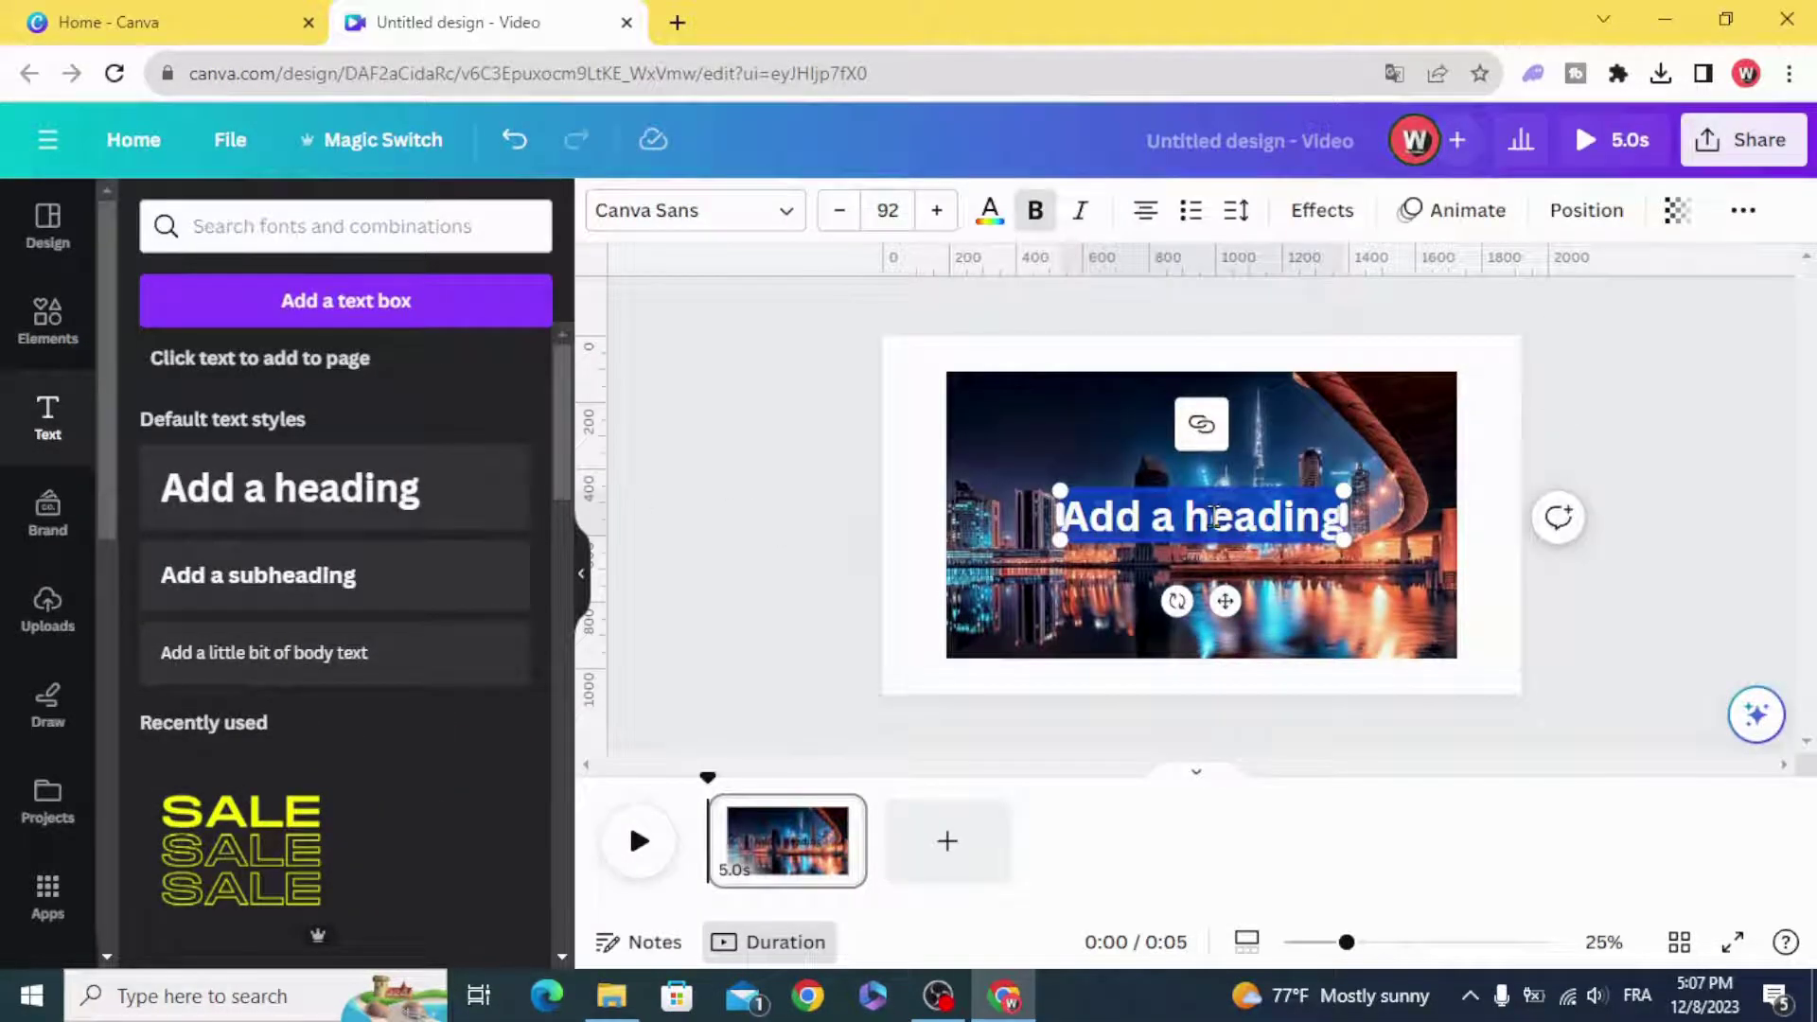
pyautogui.write('DUBAI')
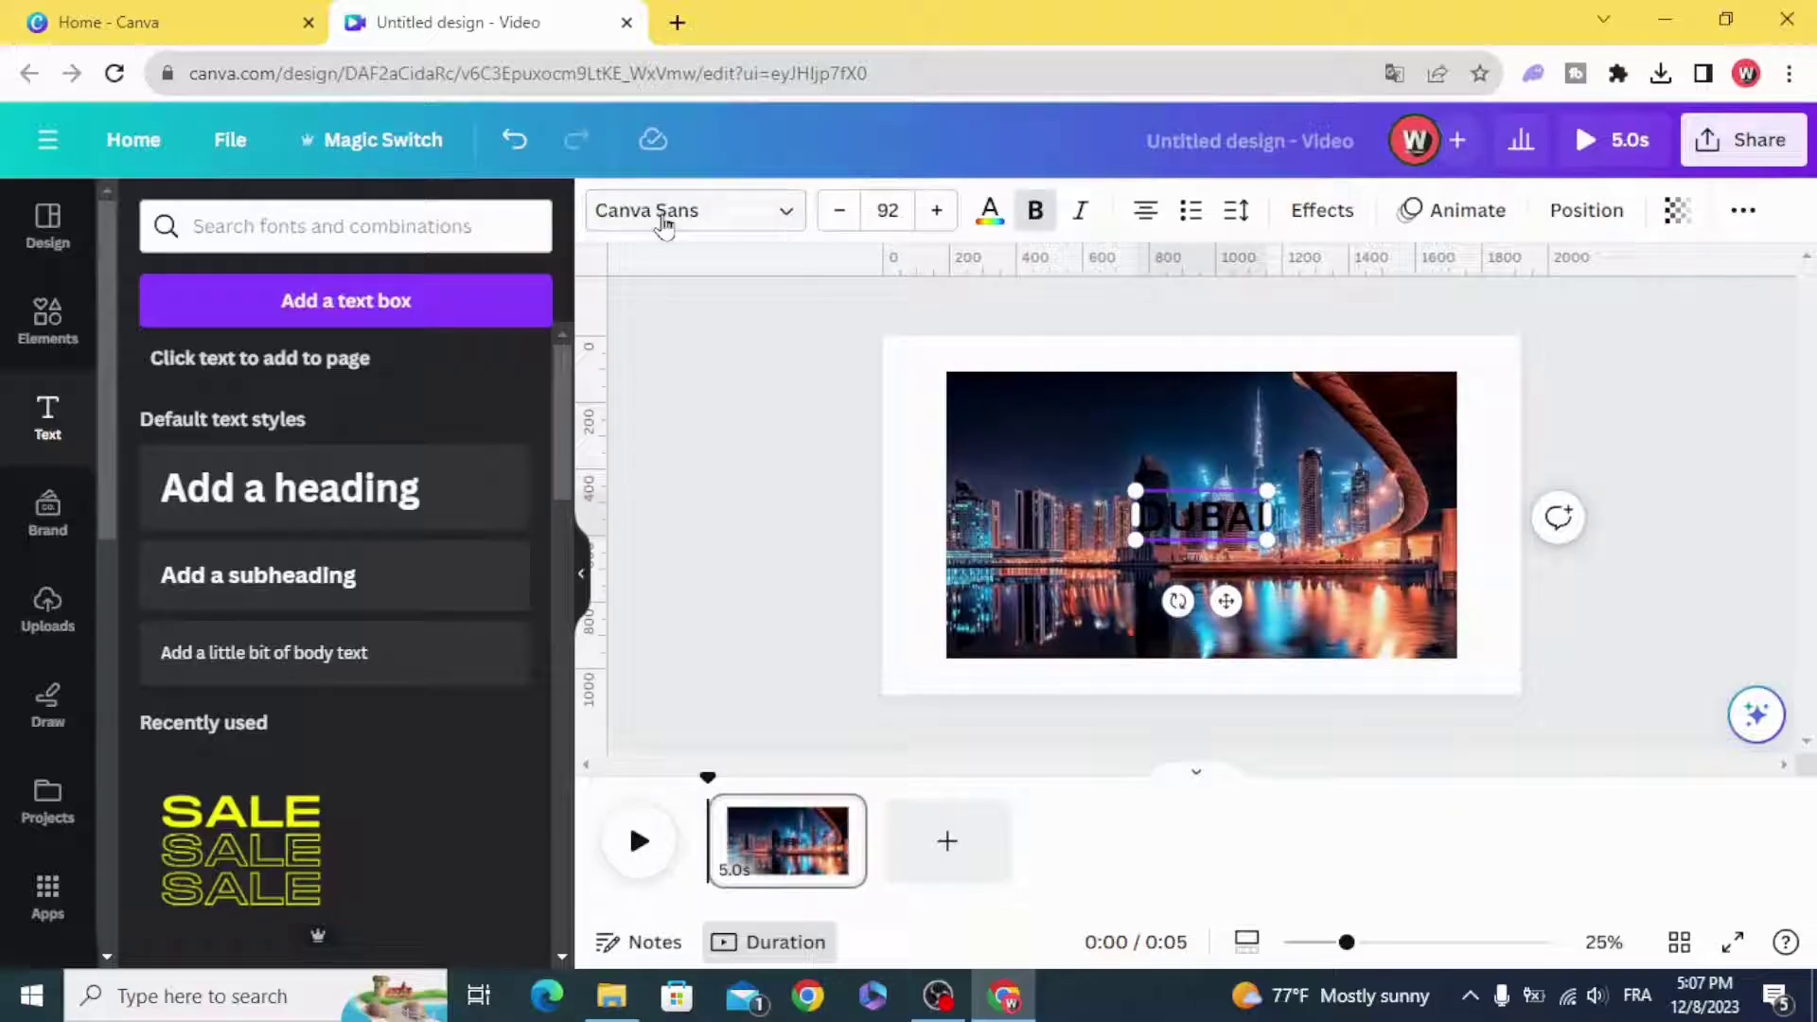
pyautogui.click(665, 224)
pyautogui.click(336, 292)
pyautogui.write('ANT')
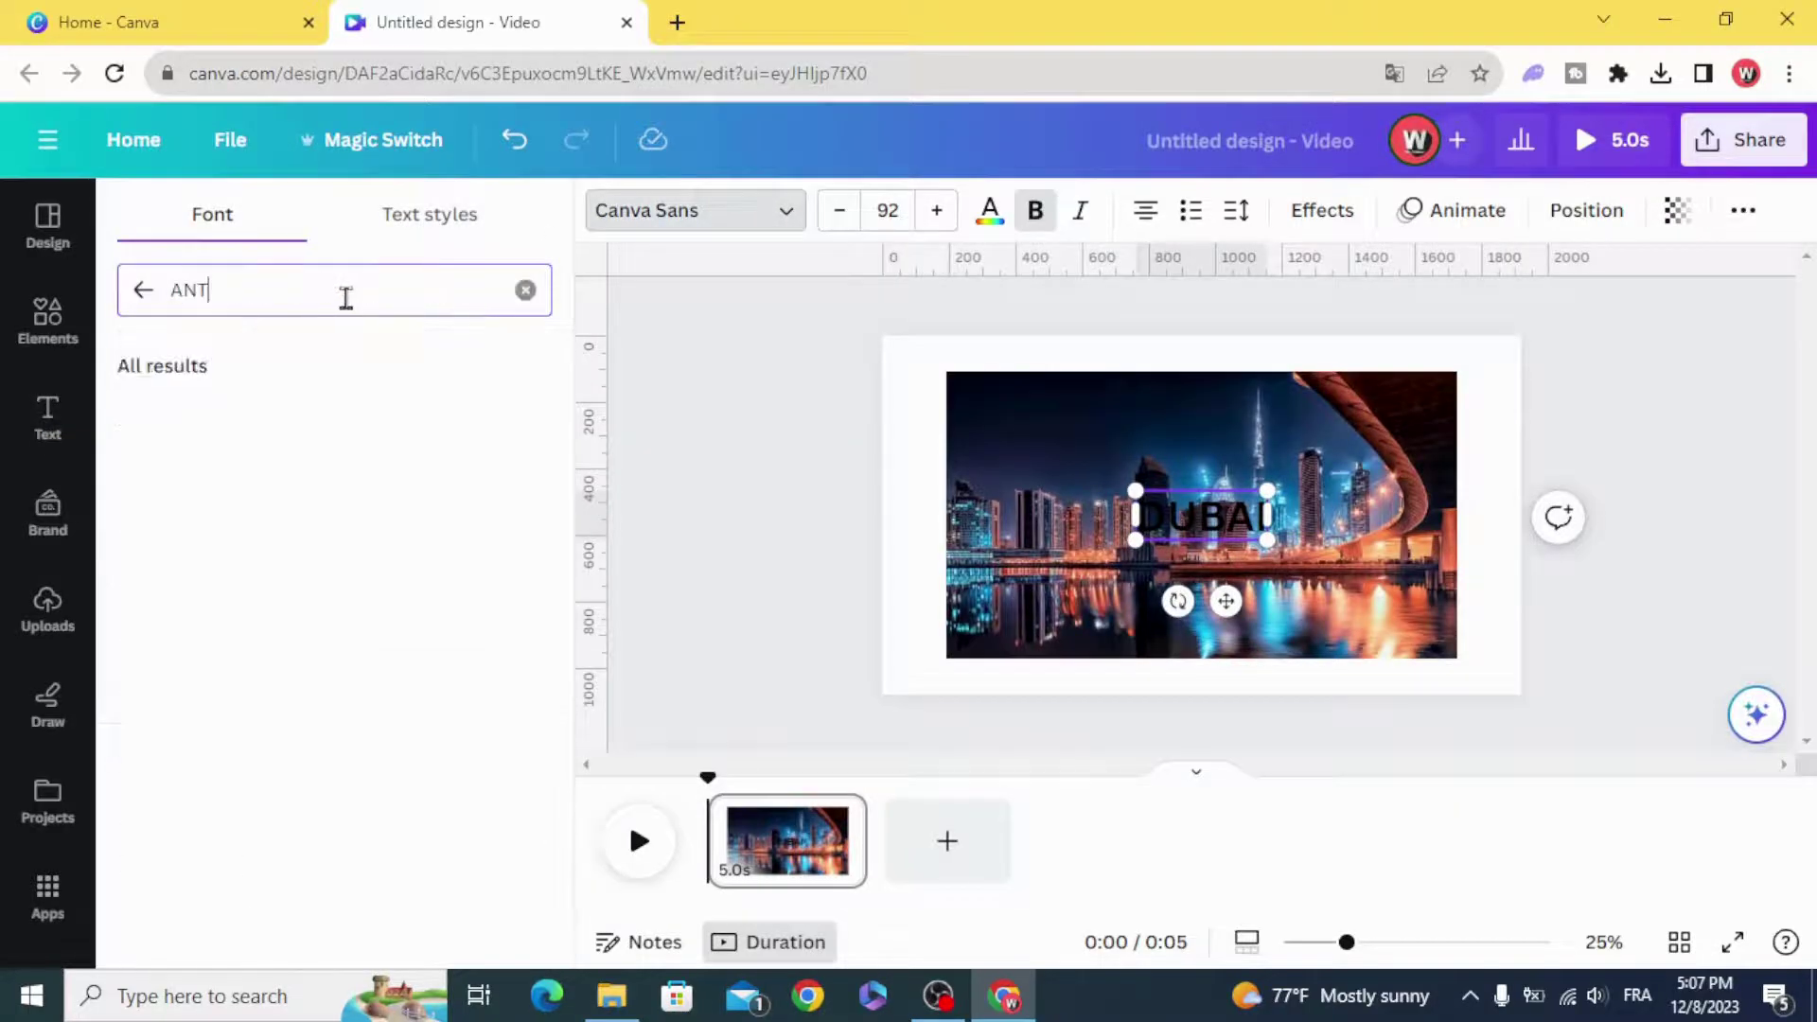
pyautogui.click(284, 526)
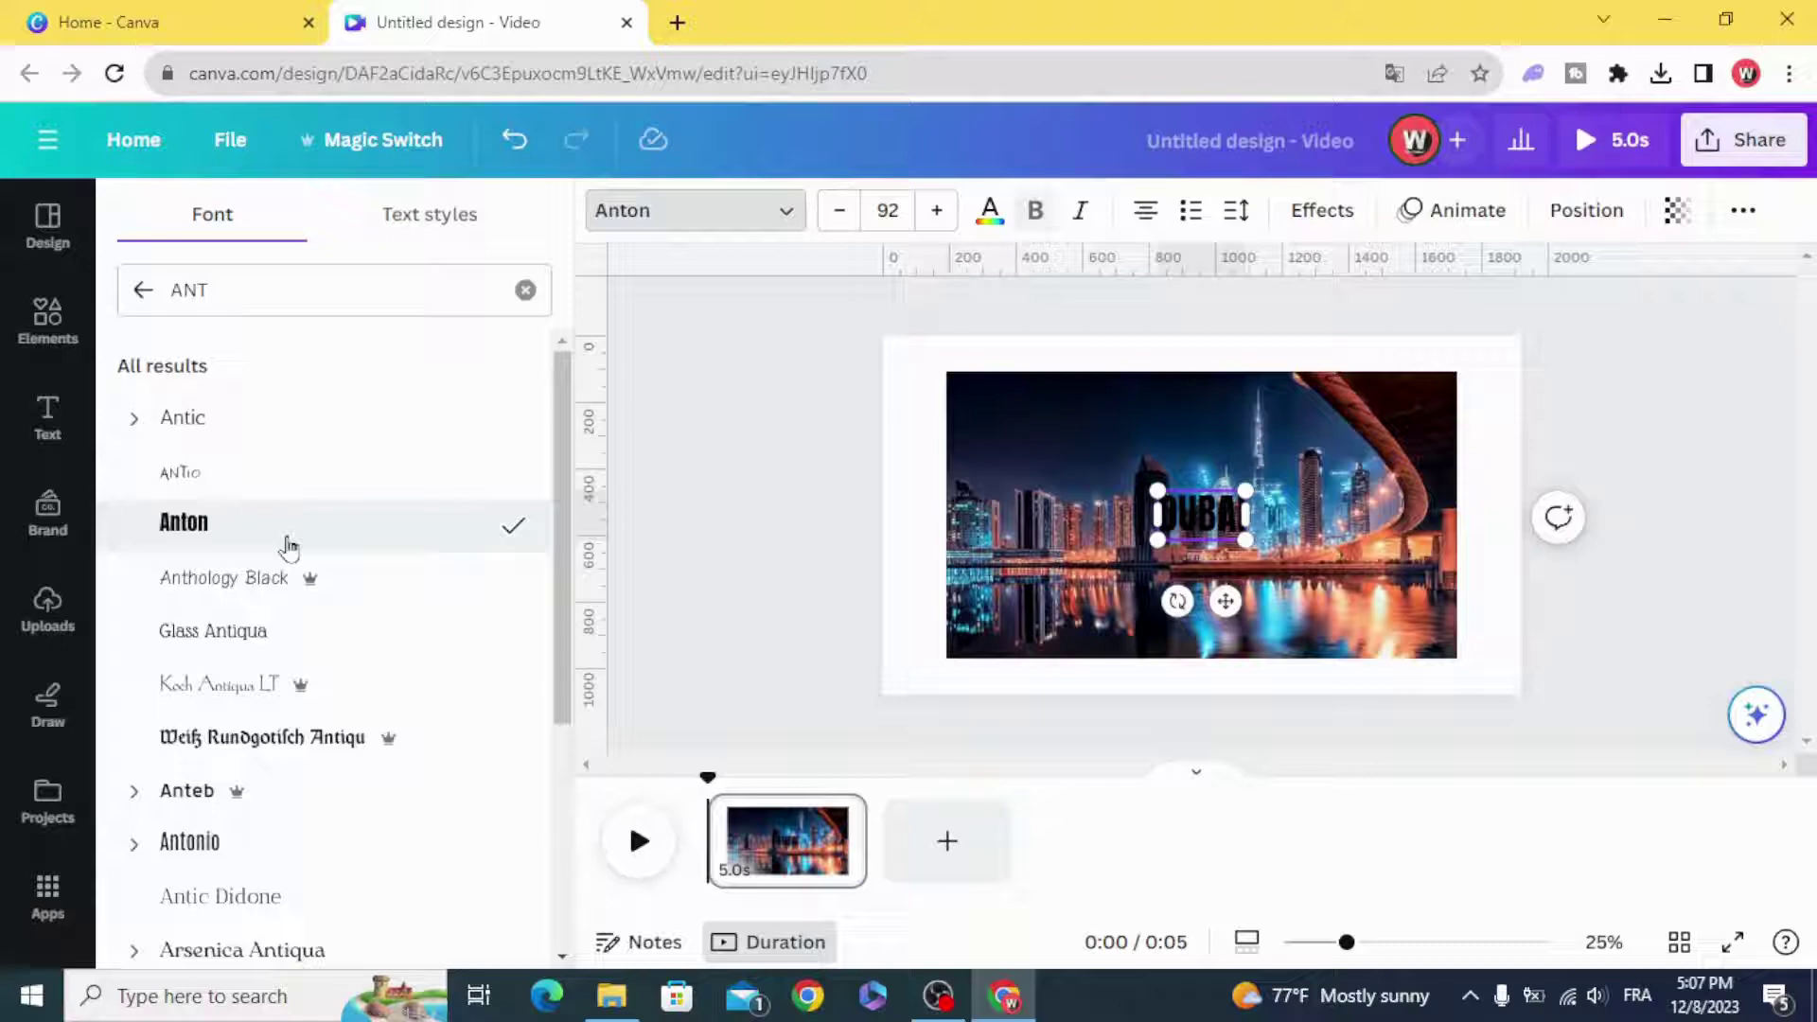
# Step: Make the DUBAI text white and enlarge it to about size 224
pyautogui.moveTo(1157, 486); pyautogui.dragTo(1074, 443)
pyautogui.click(990, 213)
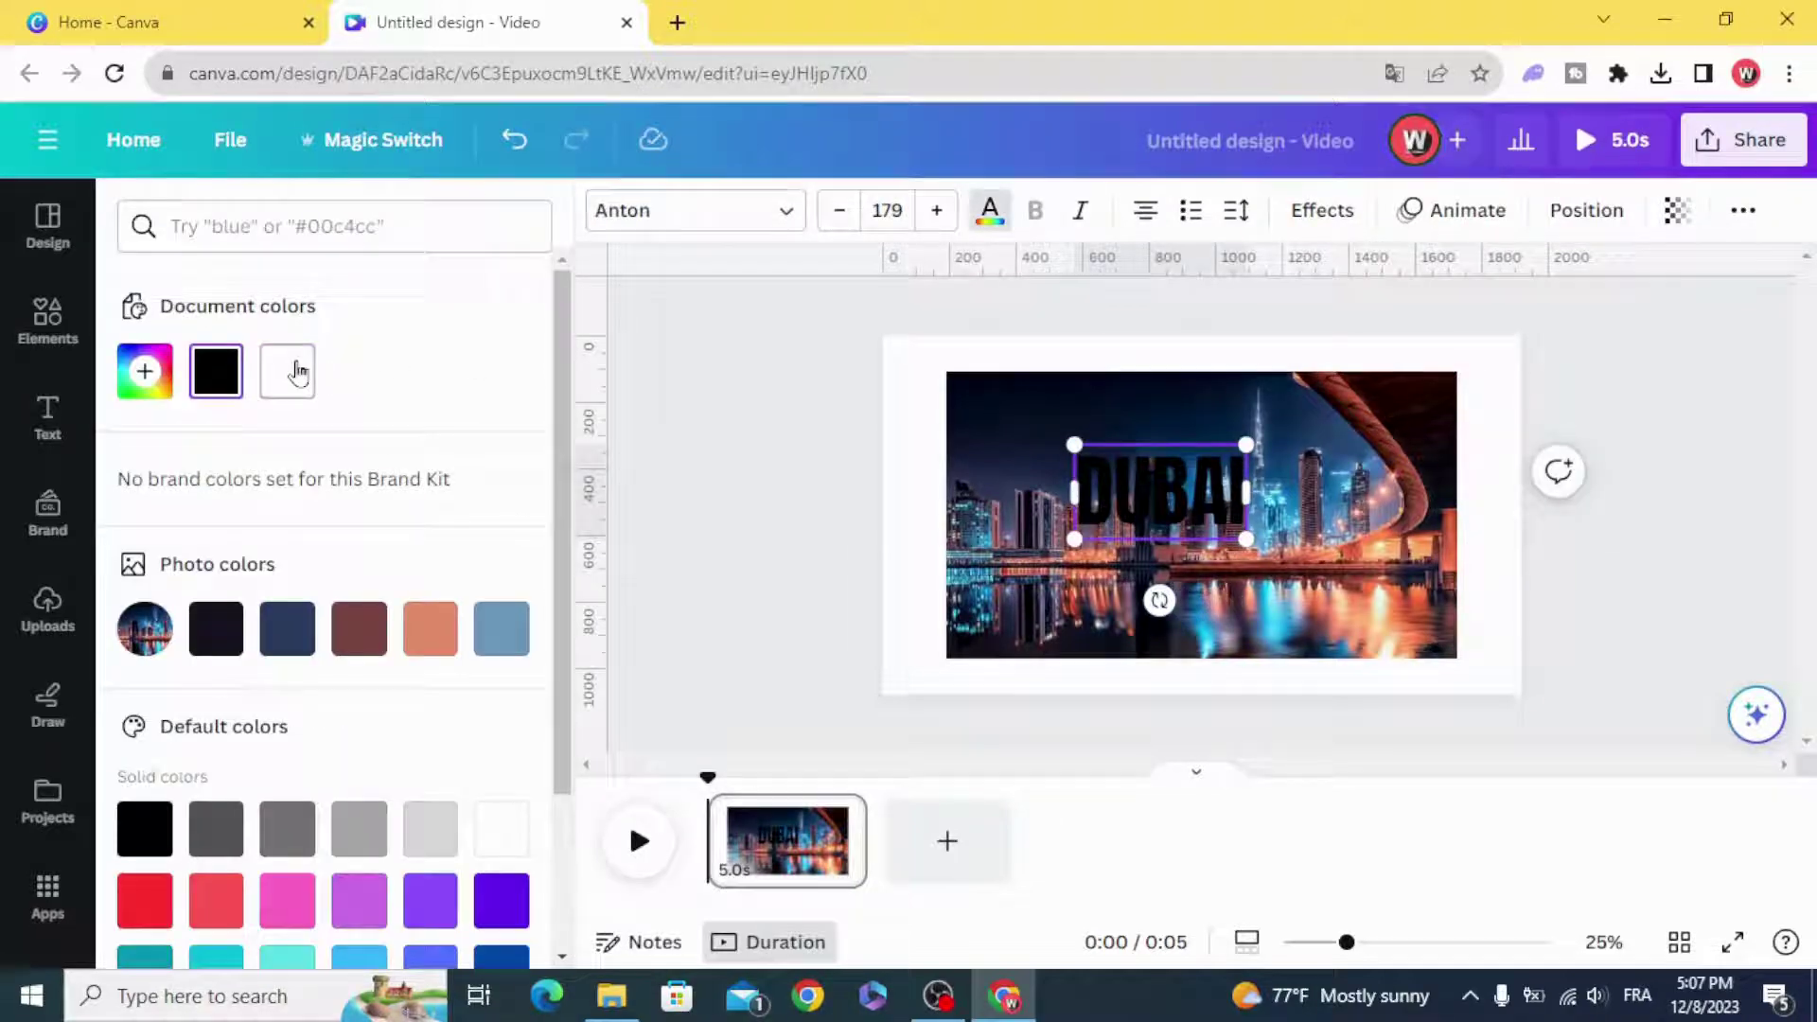
pyautogui.click(298, 372)
pyautogui.moveTo(1248, 540); pyautogui.dragTo(1289, 564)
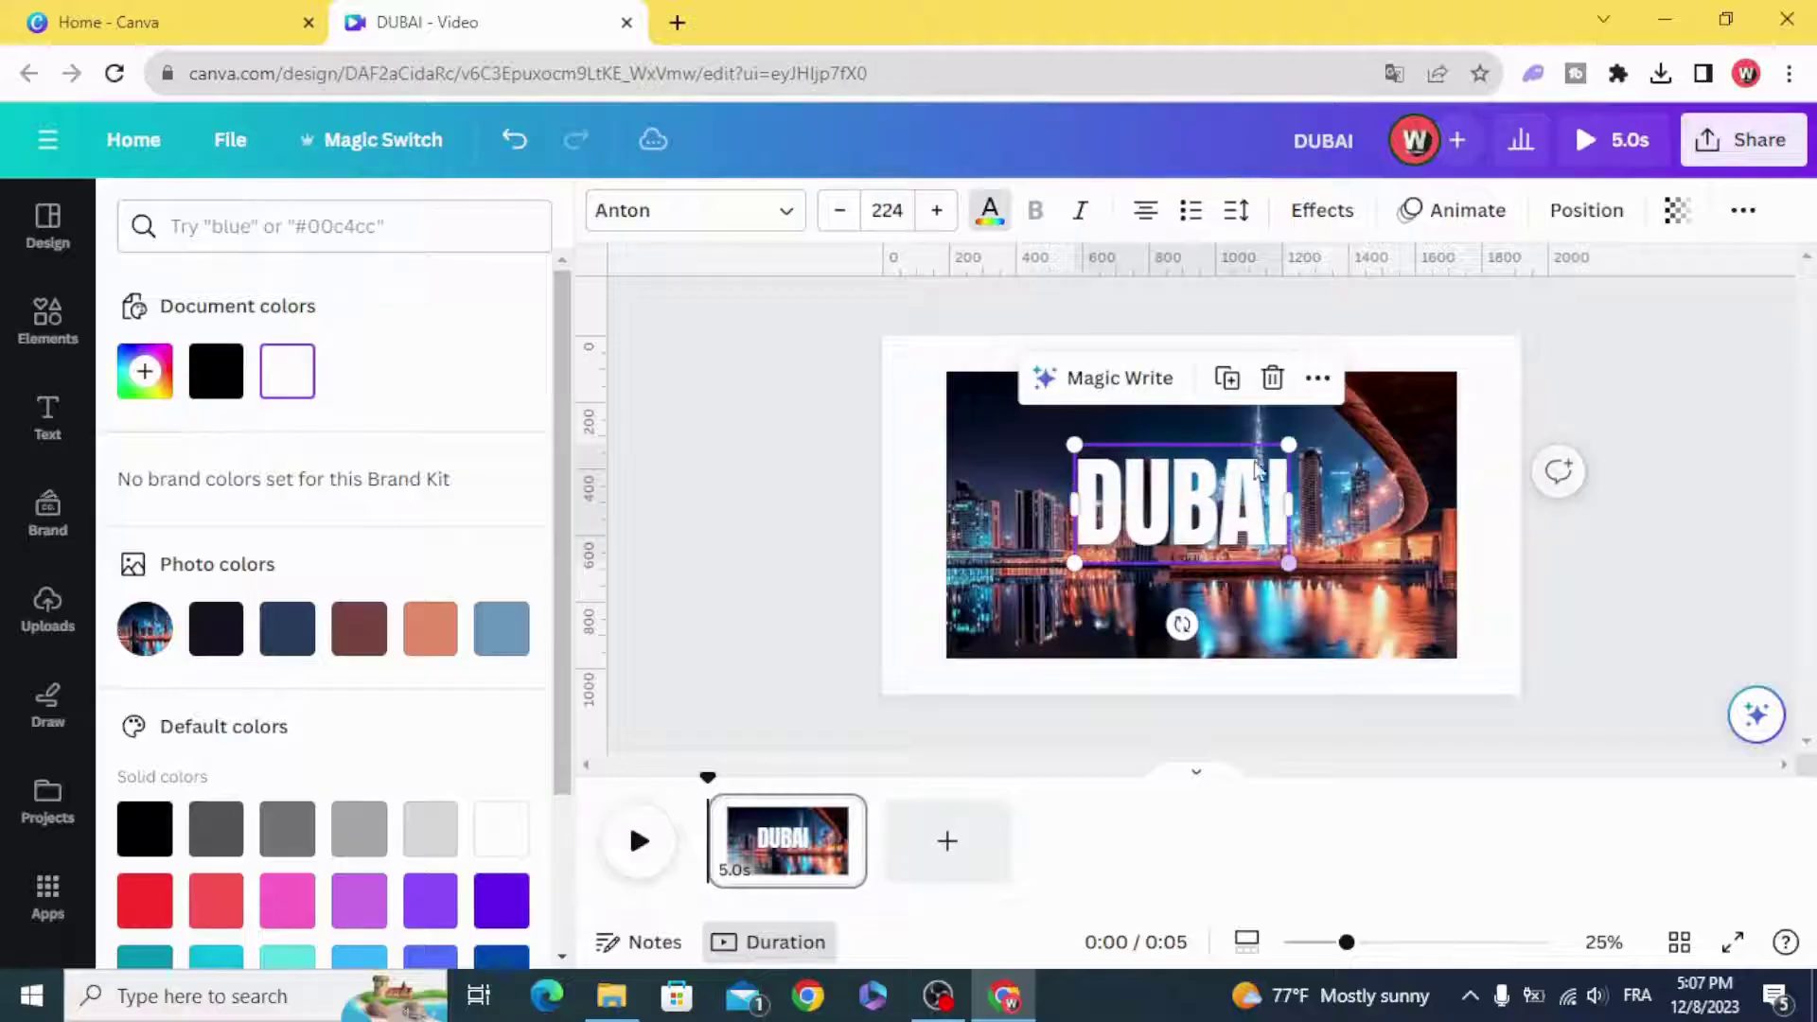
# Step: Apply the Lift effect at maximum intensity to DUBAI and centre it over the photo
pyautogui.click(1310, 223)
pyautogui.click(461, 388)
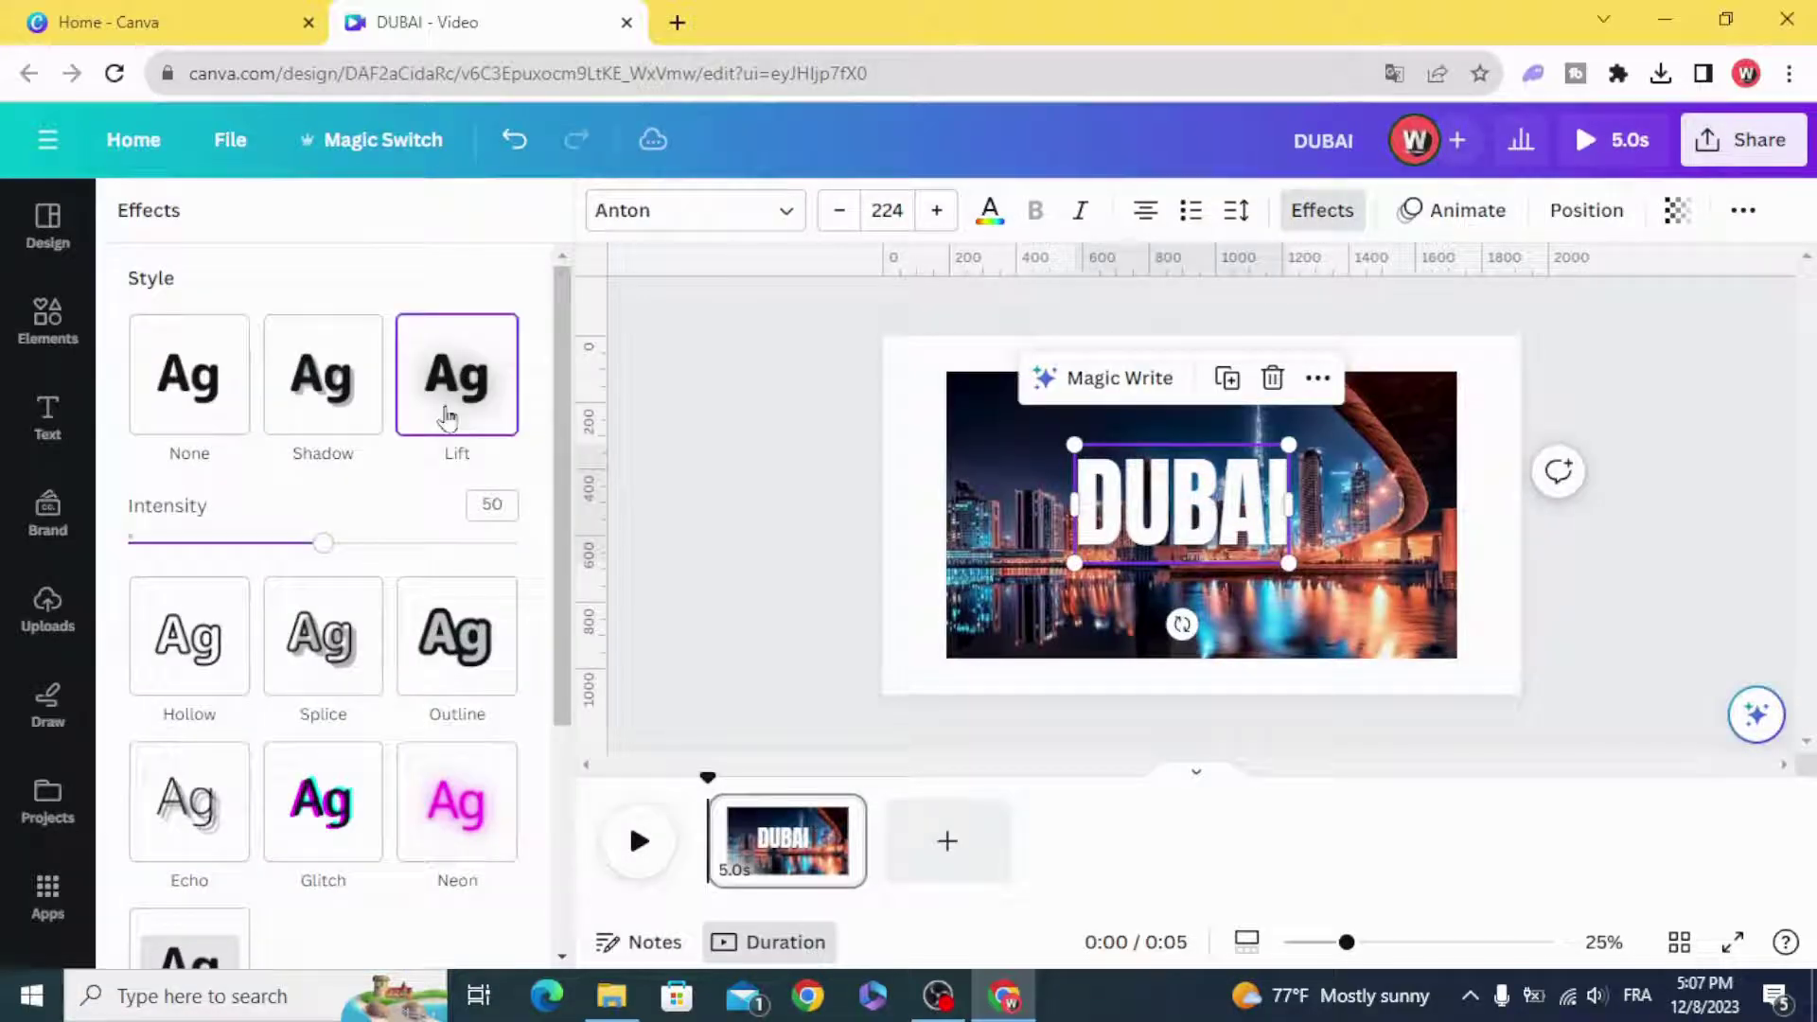
pyautogui.moveTo(324, 542); pyautogui.dragTo(516, 543)
pyautogui.click(751, 527)
pyautogui.click(1143, 530)
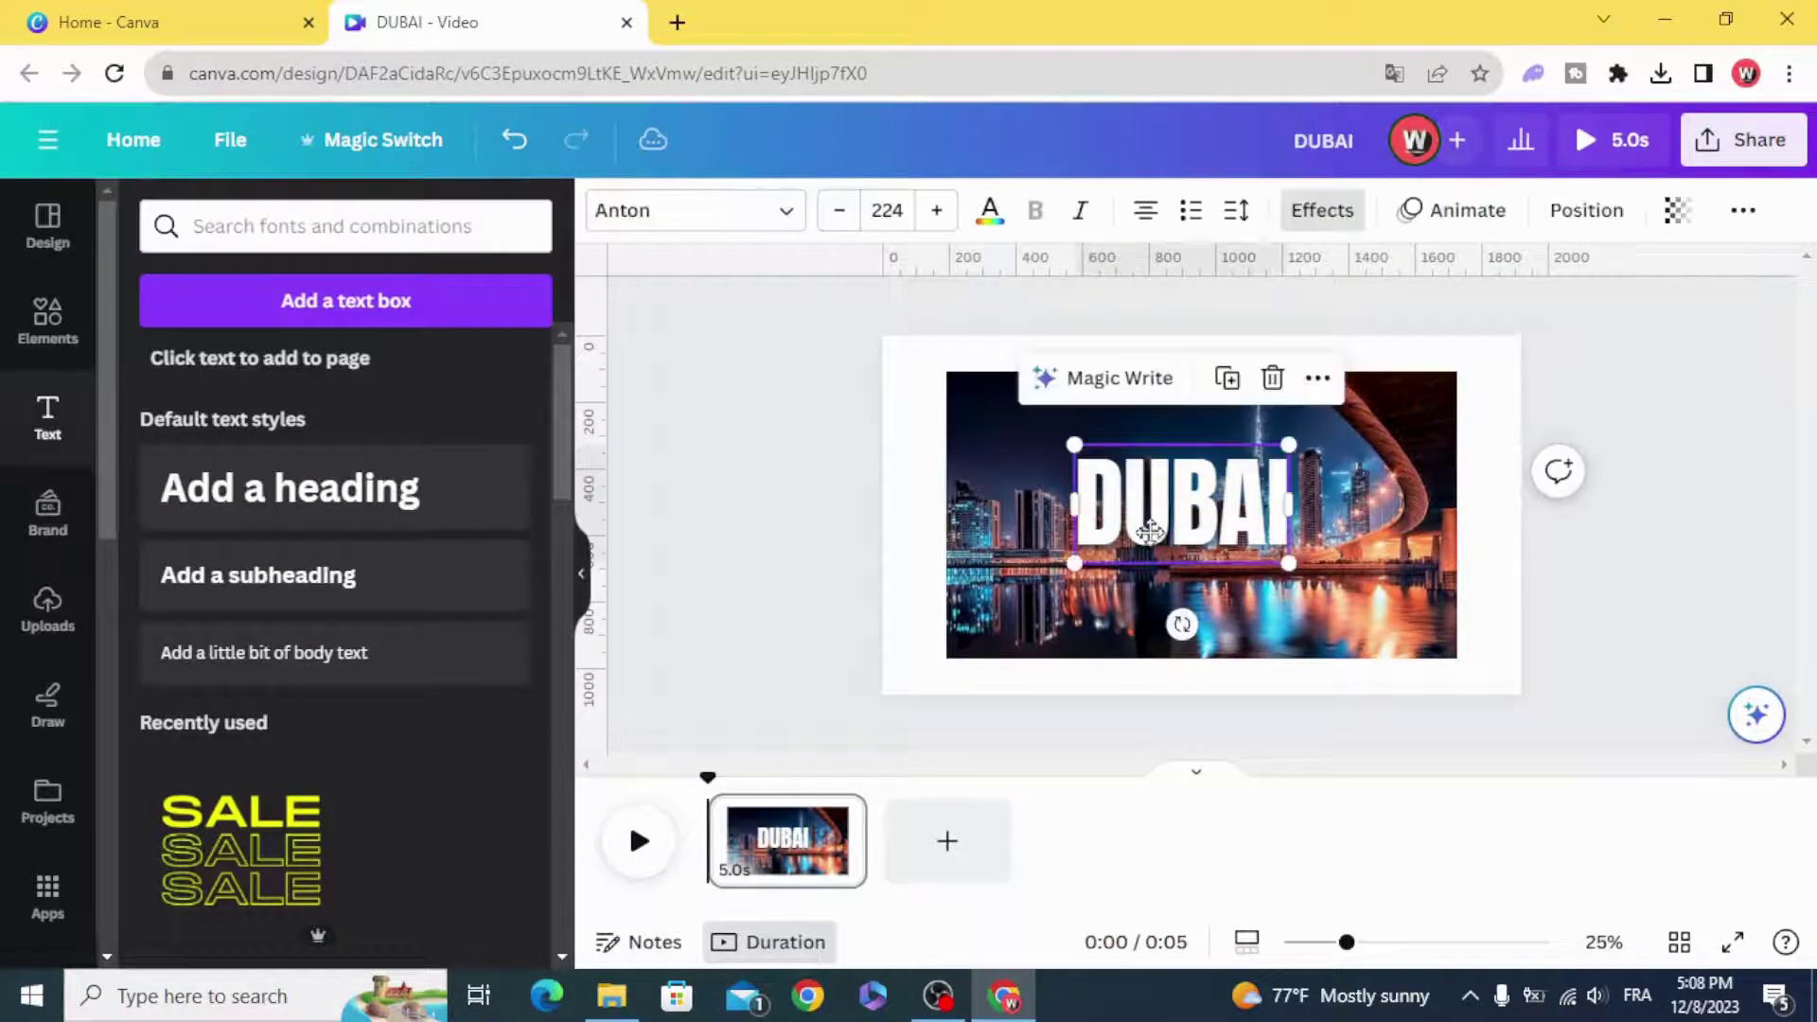
pyautogui.moveTo(1143, 530); pyautogui.dragTo(1161, 539)
# Step: Group the skyline photo with the DUBAI heading, shrink the group, and move it top-right
pyautogui.click(822, 560)
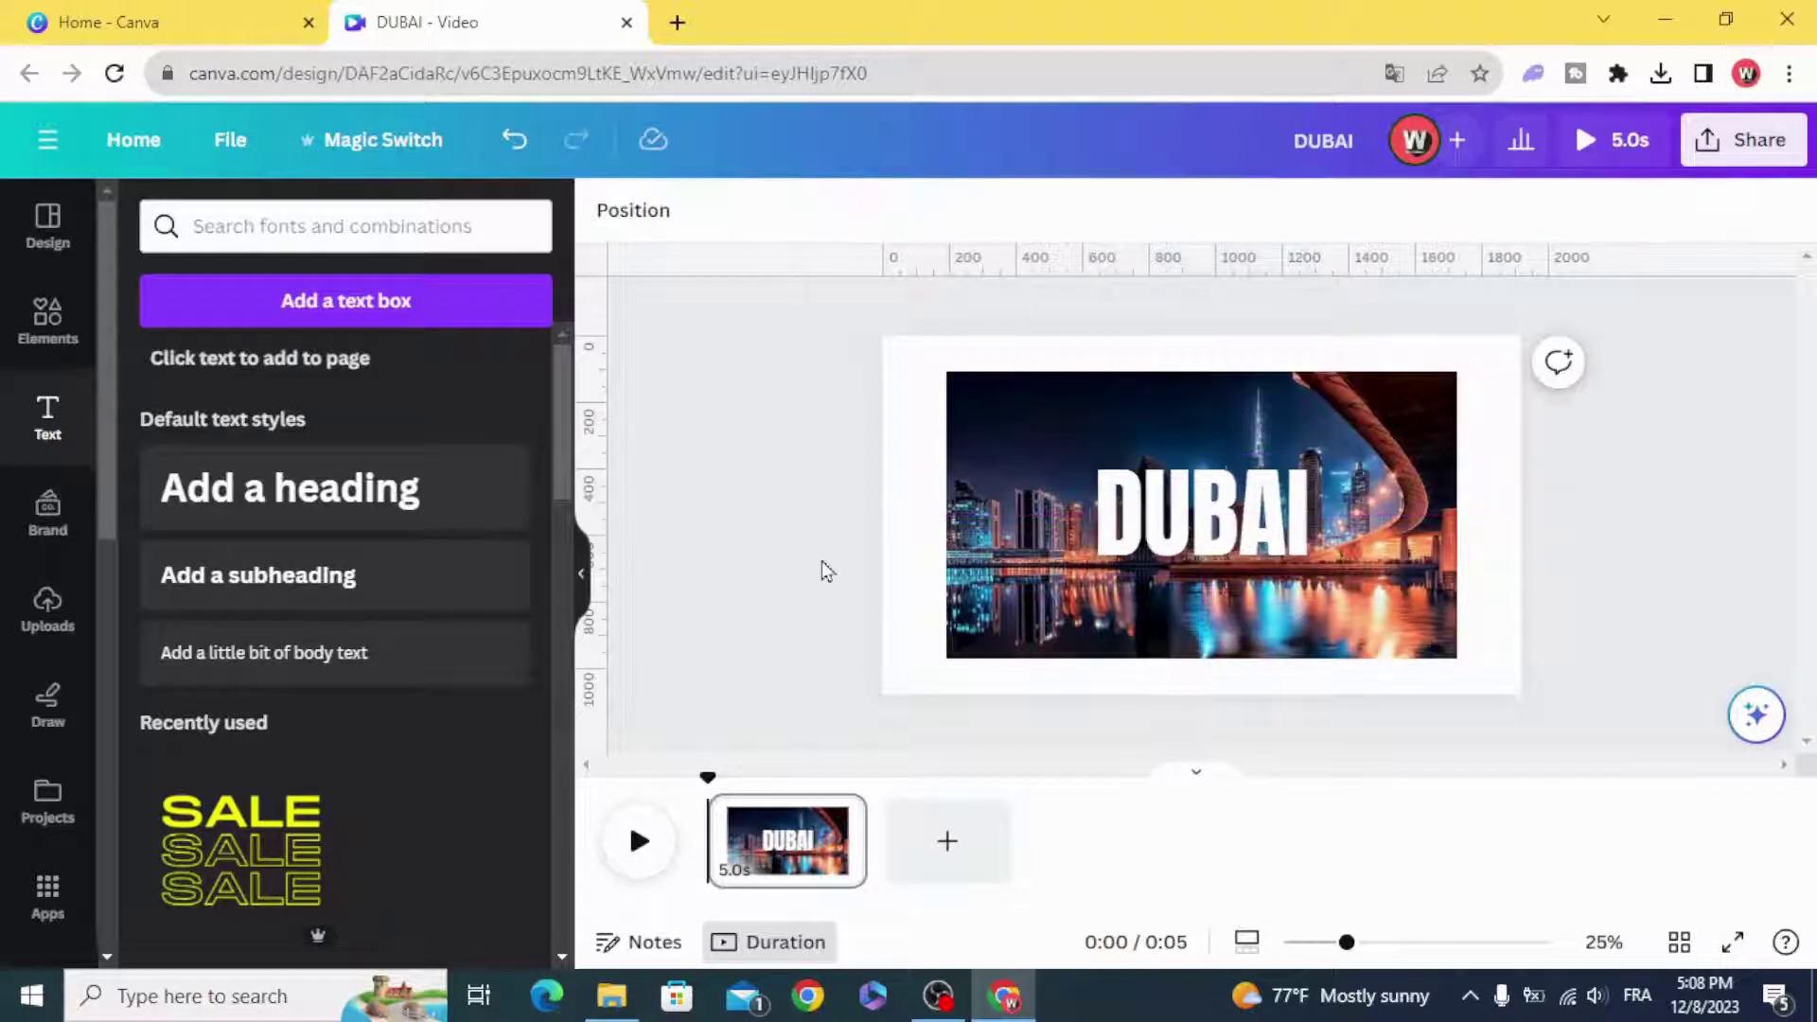
pyautogui.moveTo(872, 386); pyautogui.dragTo(1530, 697)
pyautogui.click(1222, 307)
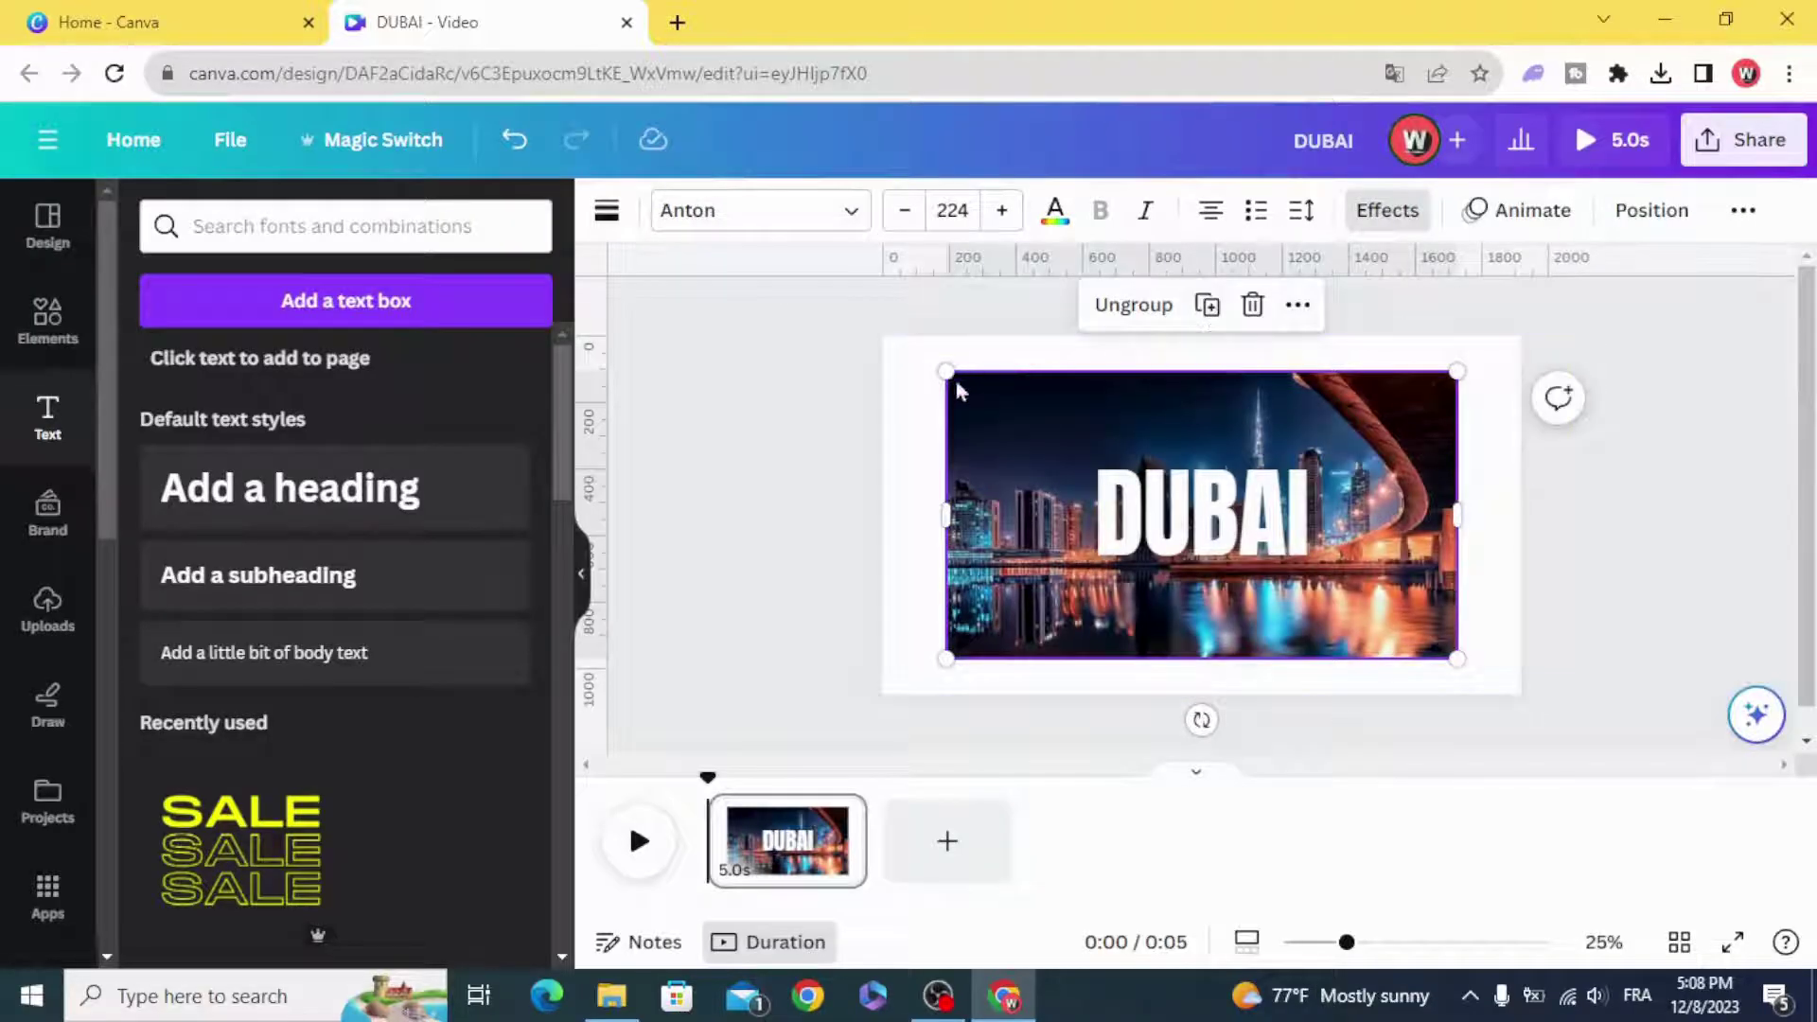
pyautogui.moveTo(981, 398); pyautogui.dragTo(1209, 524)
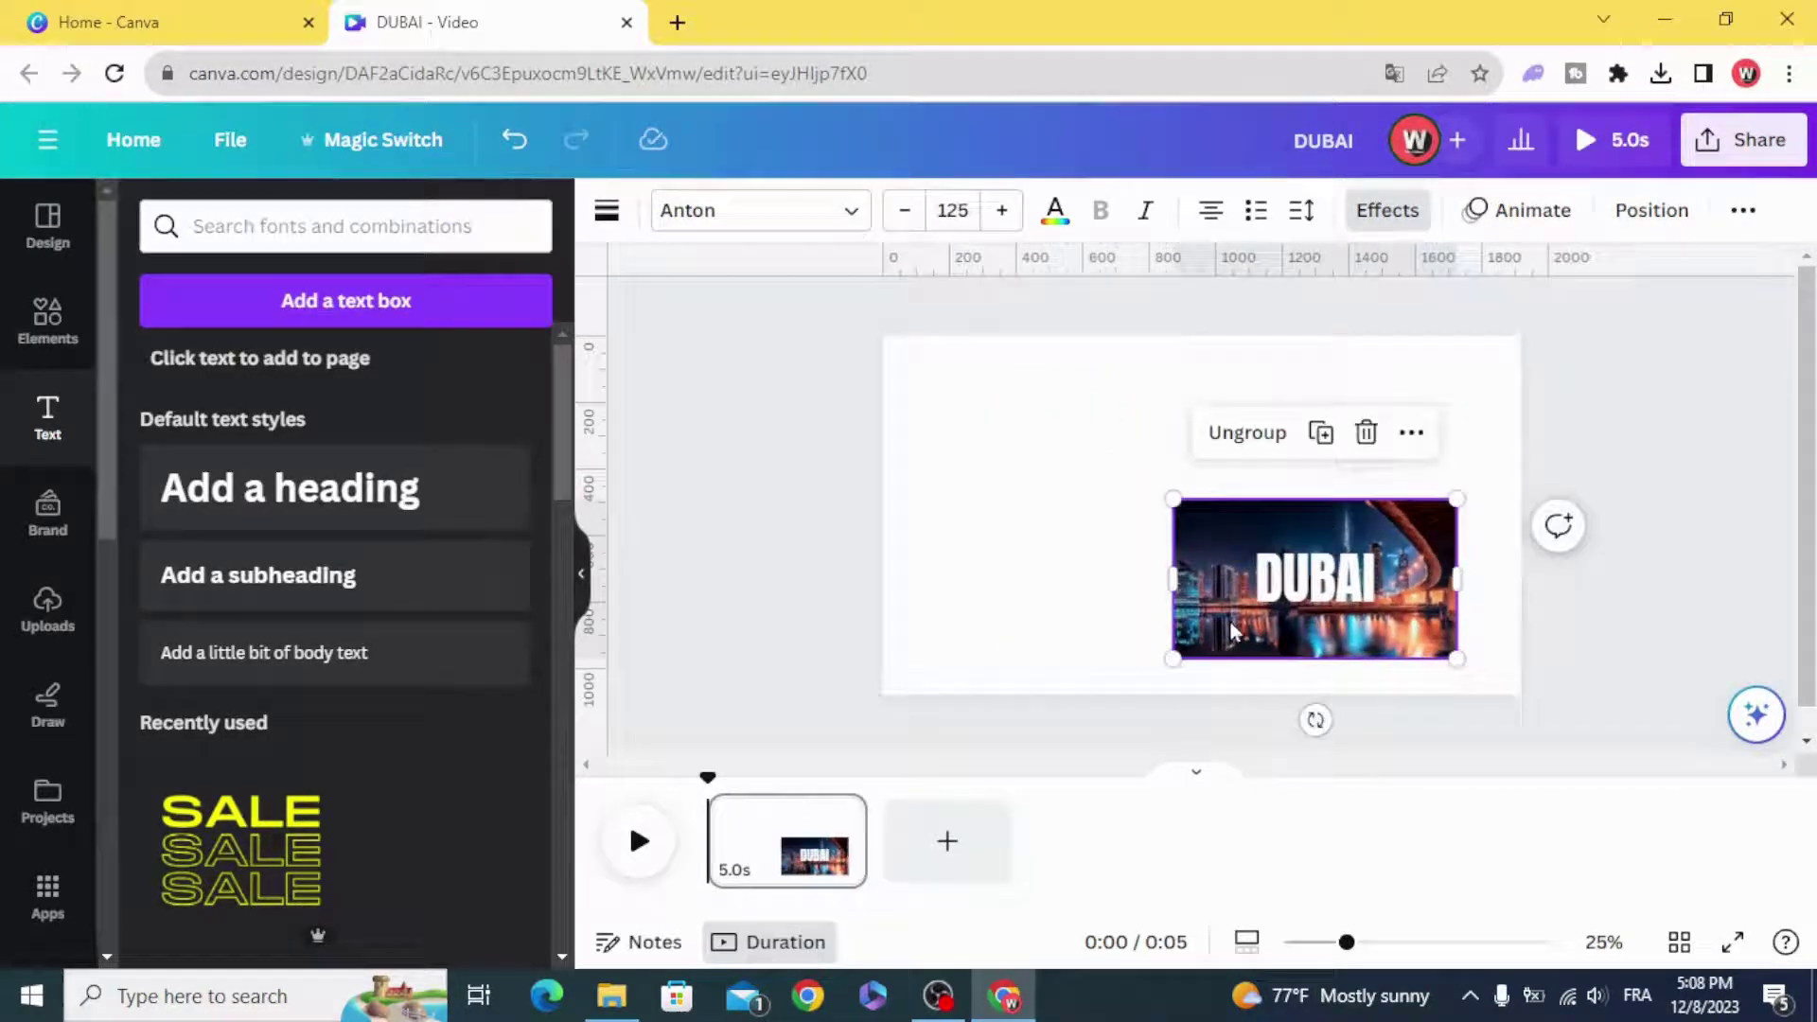
pyautogui.moveTo(1230, 612); pyautogui.dragTo(1271, 468)
pyautogui.click(930, 594)
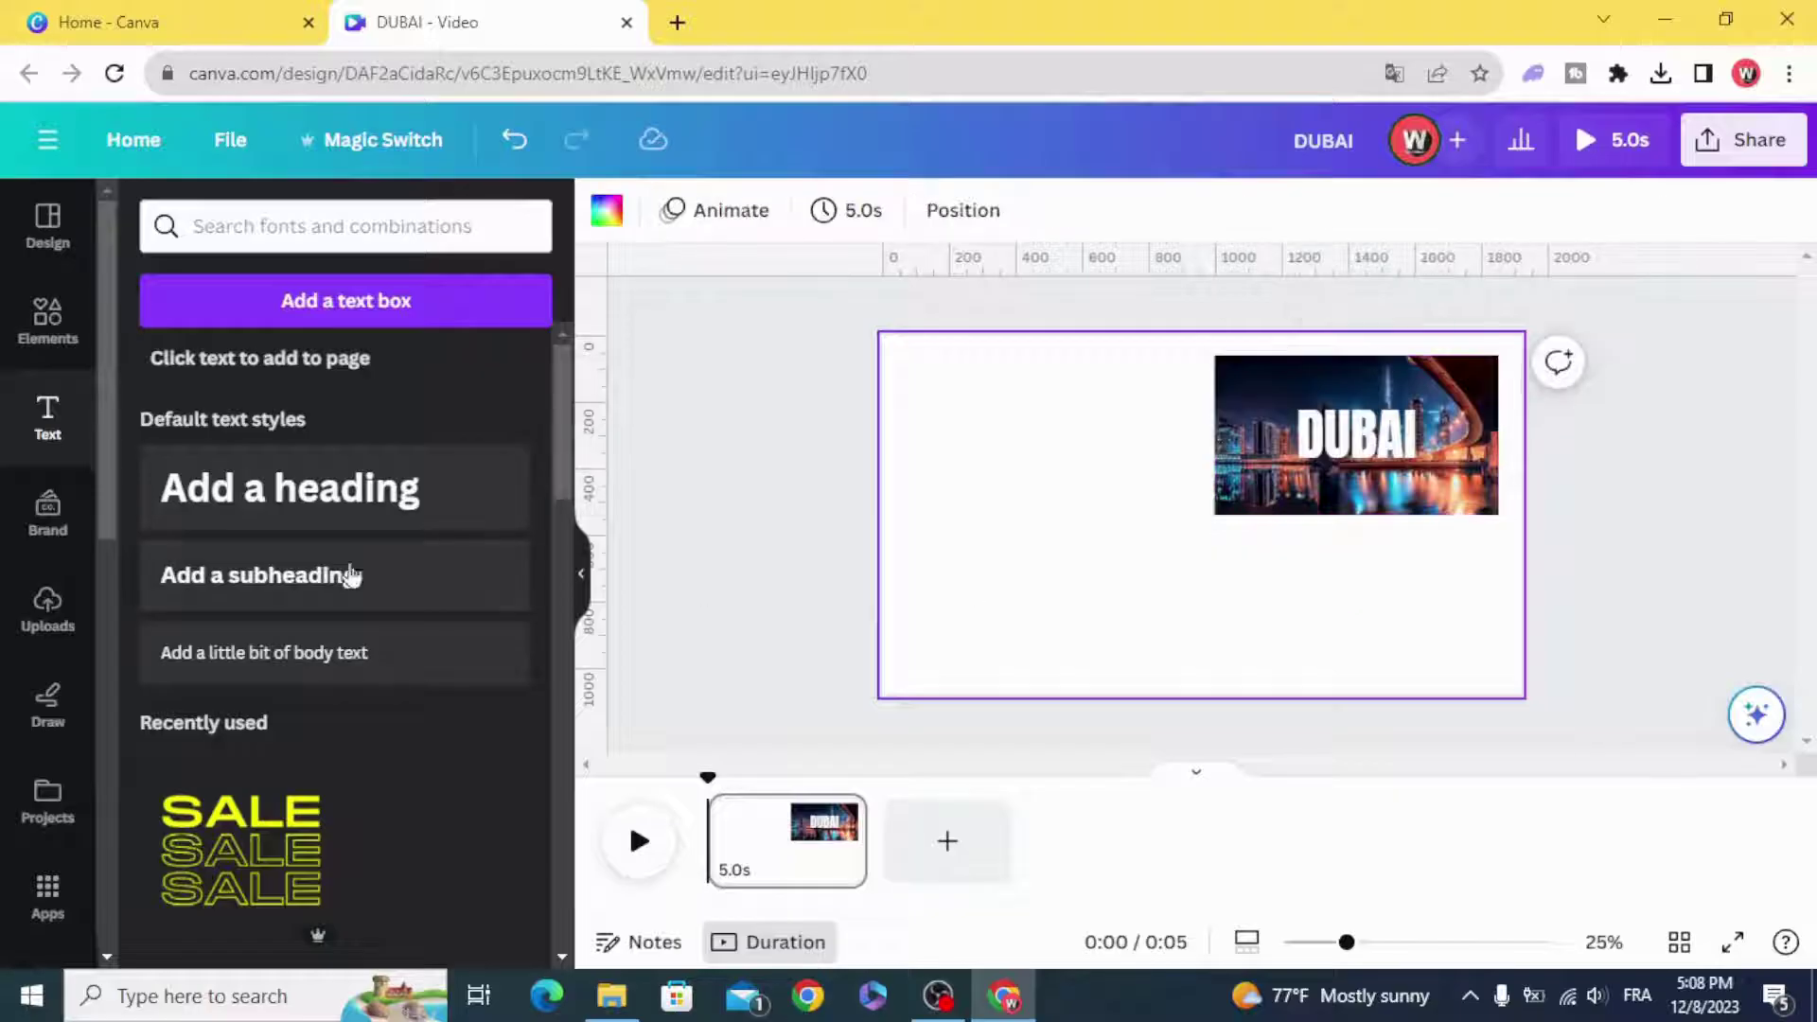
# Step: Add a square shape from Elements and colour it black
pyautogui.click(47, 322)
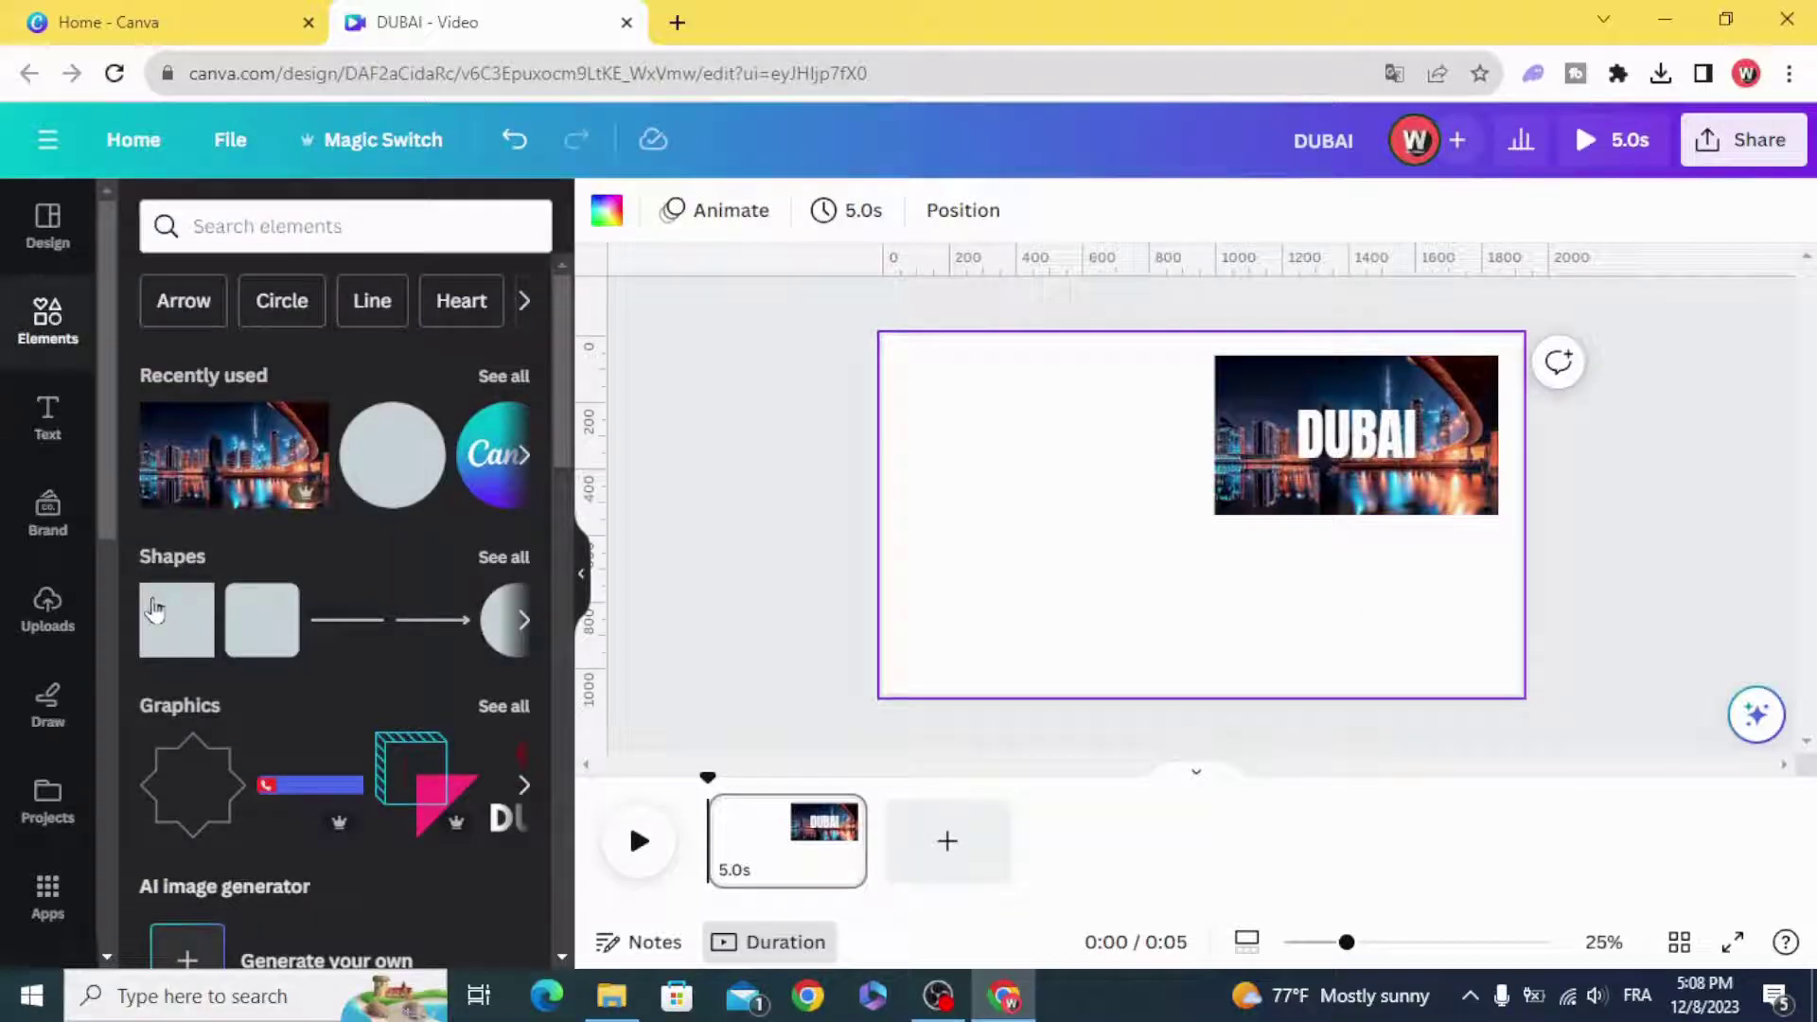
pyautogui.click(168, 641)
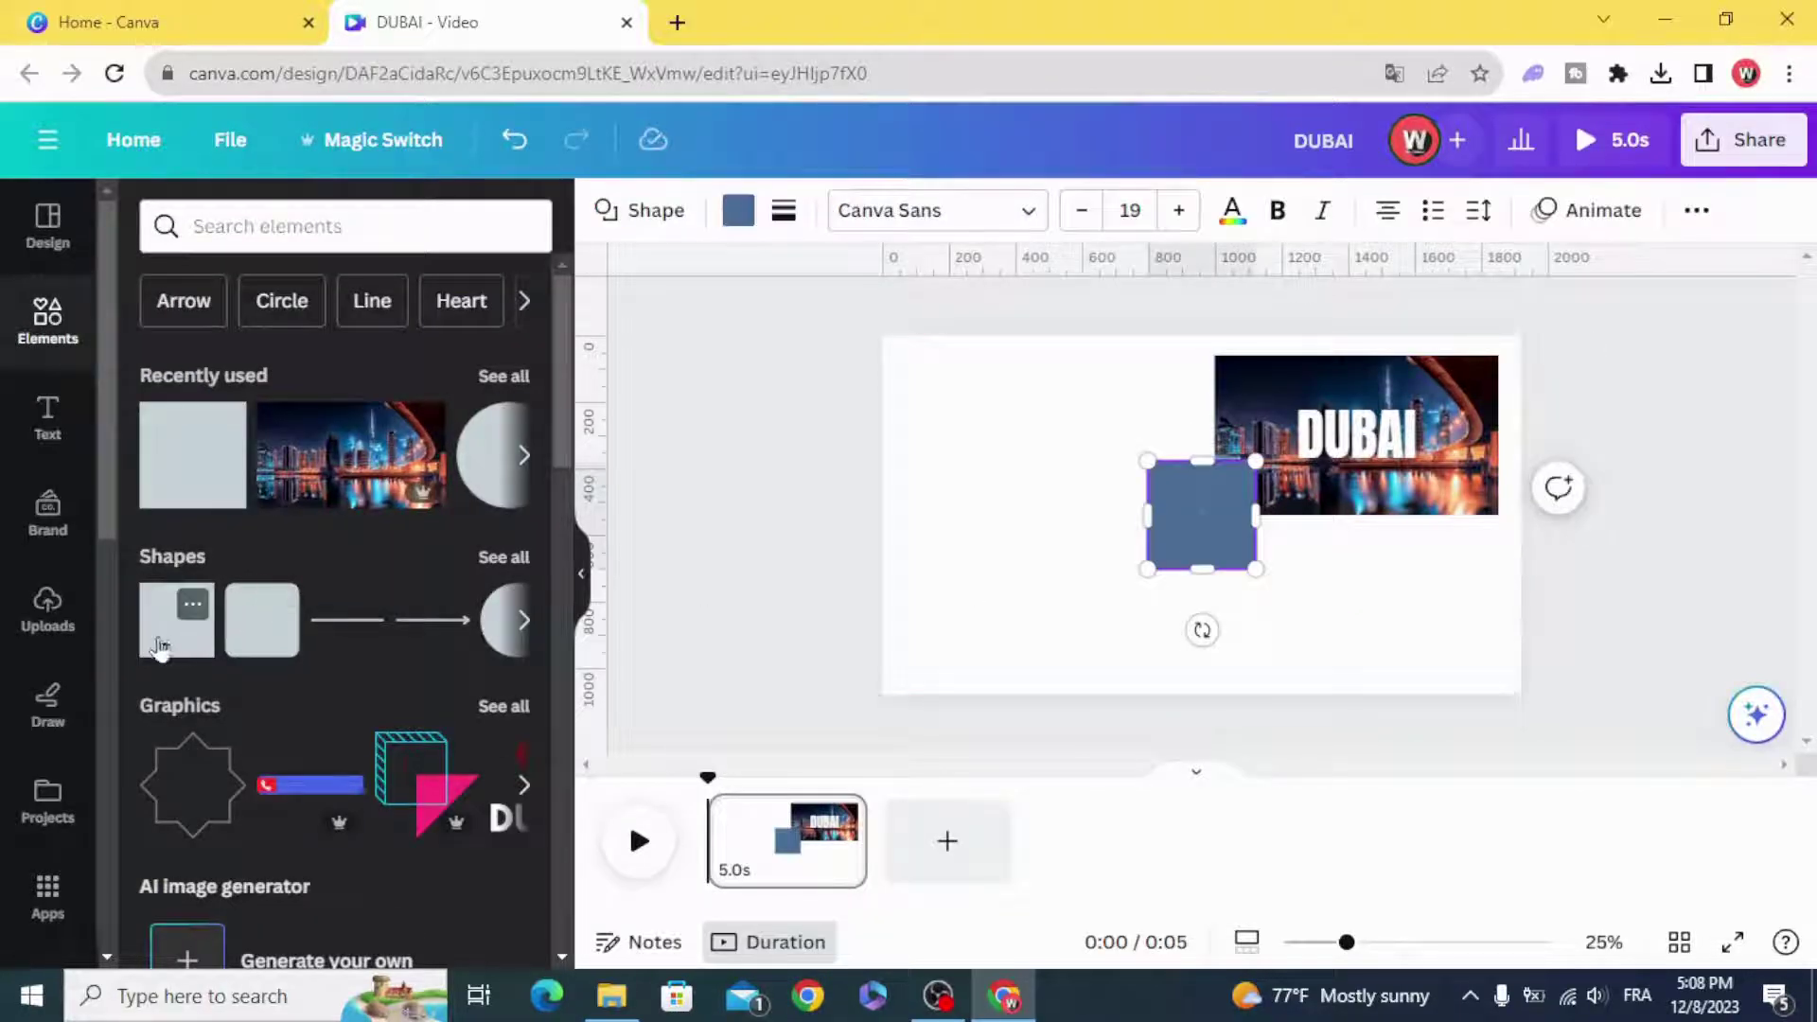
pyautogui.moveTo(1166, 520); pyautogui.dragTo(962, 491)
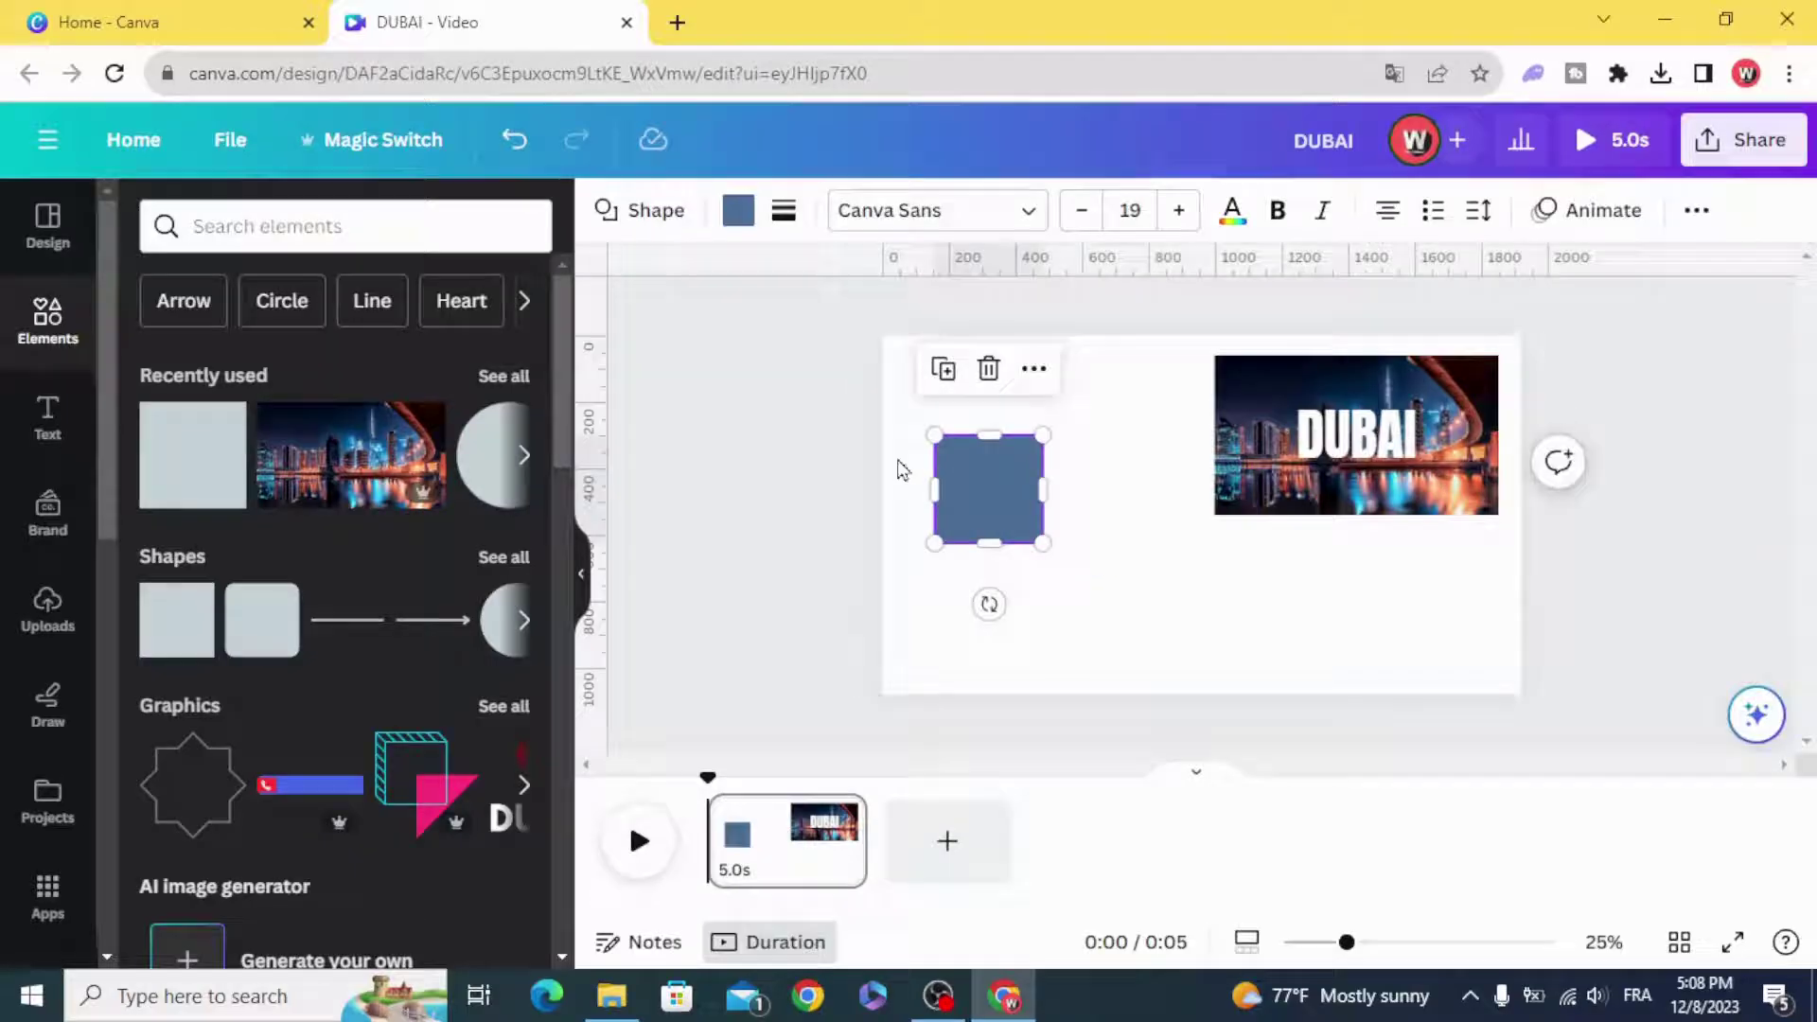
pyautogui.click(736, 212)
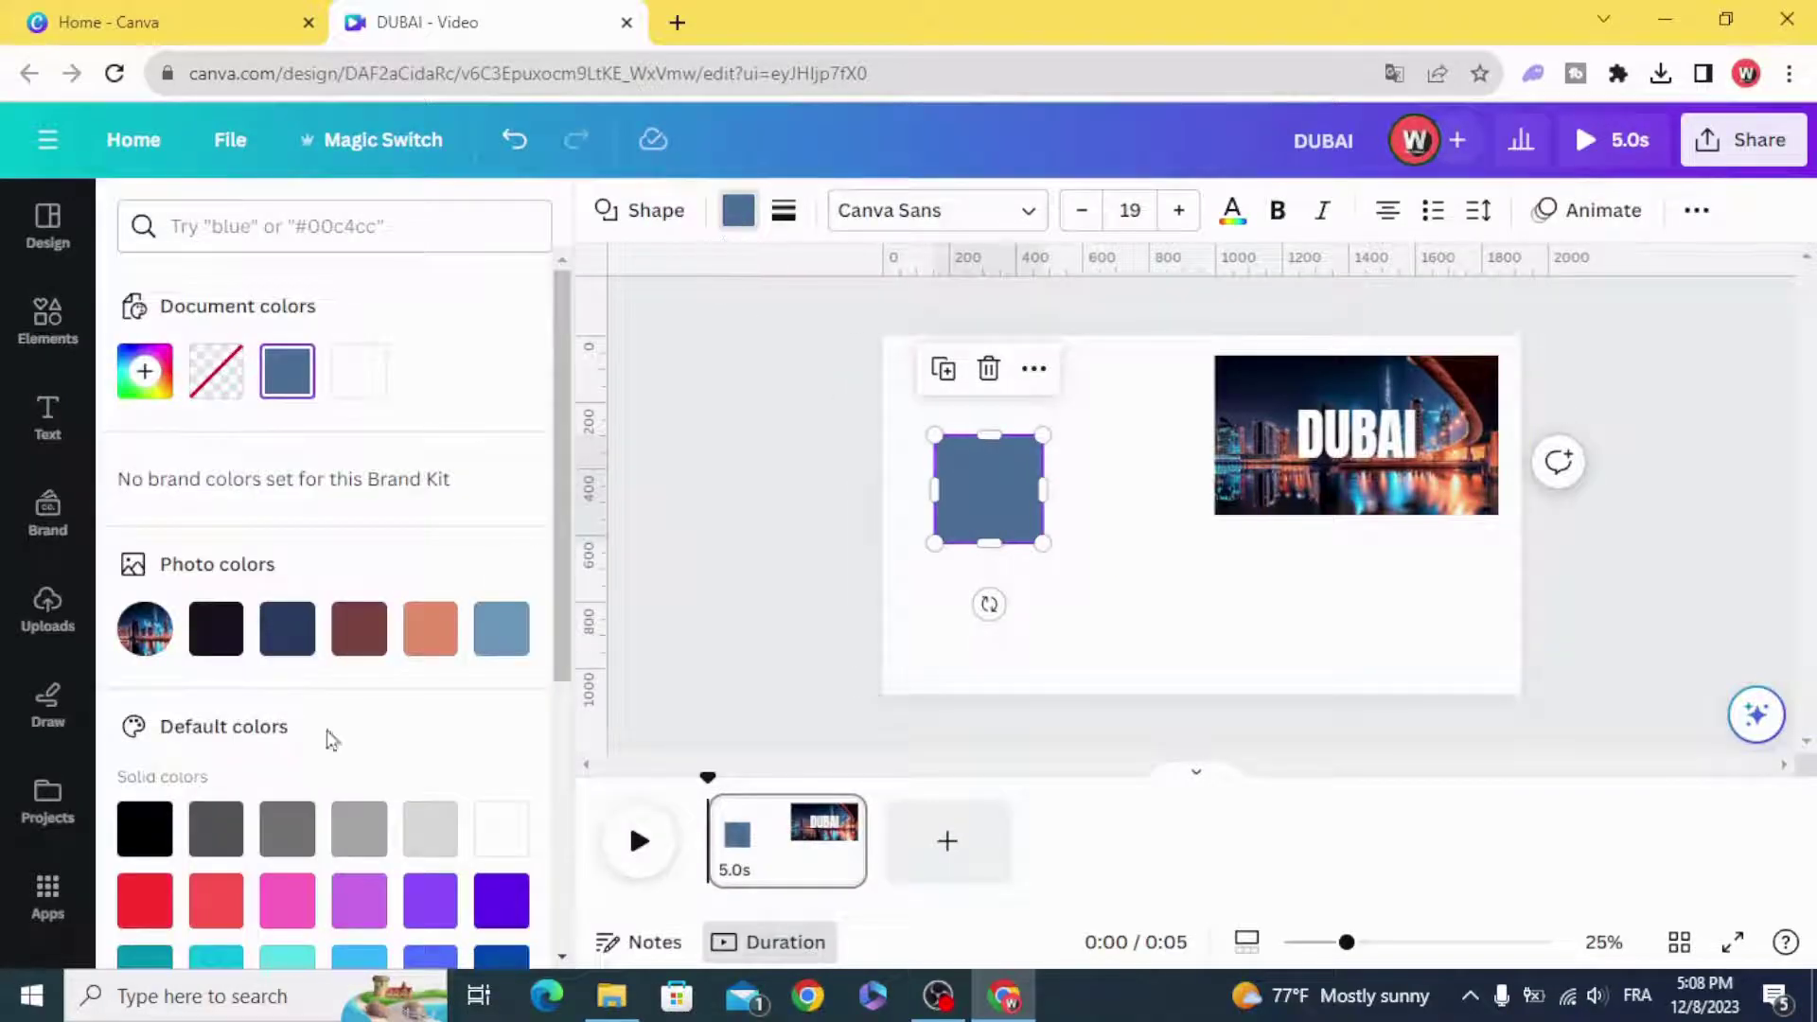
pyautogui.click(145, 829)
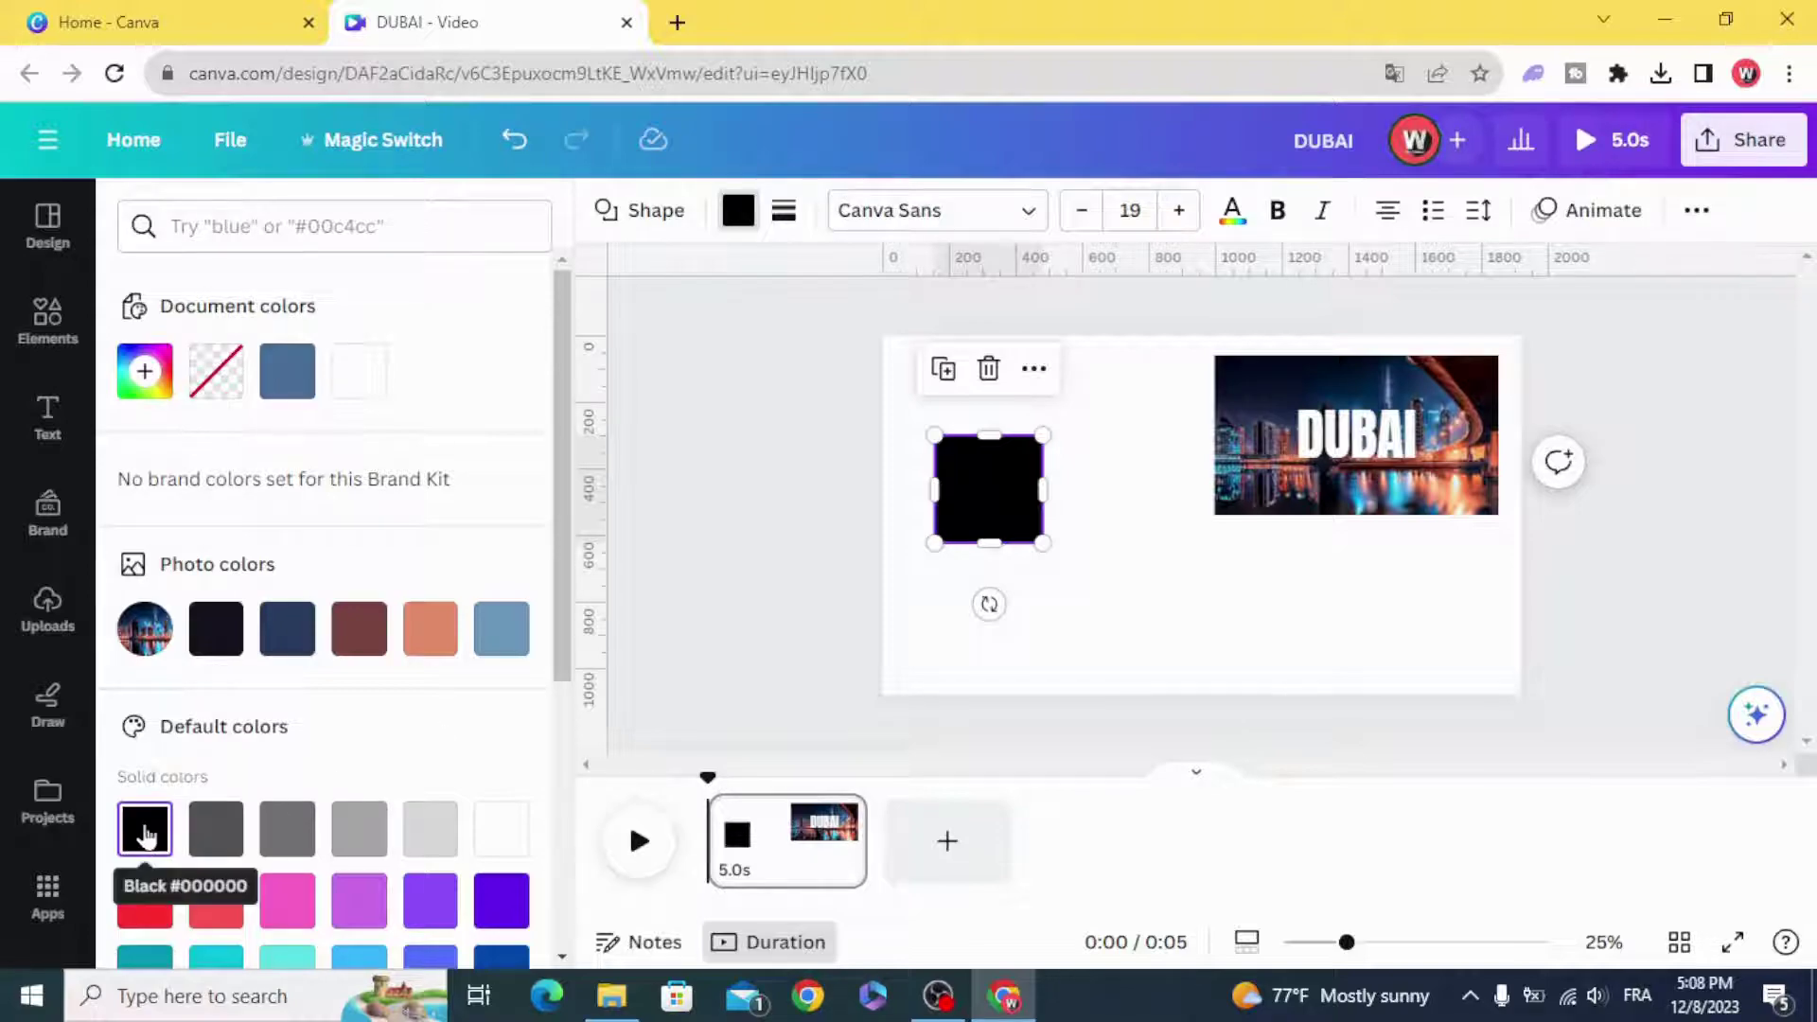
# Step: Stretch the black square into a full-width bar covering the page's top half
pyautogui.moveTo(1044, 494); pyautogui.dragTo(1553, 494)
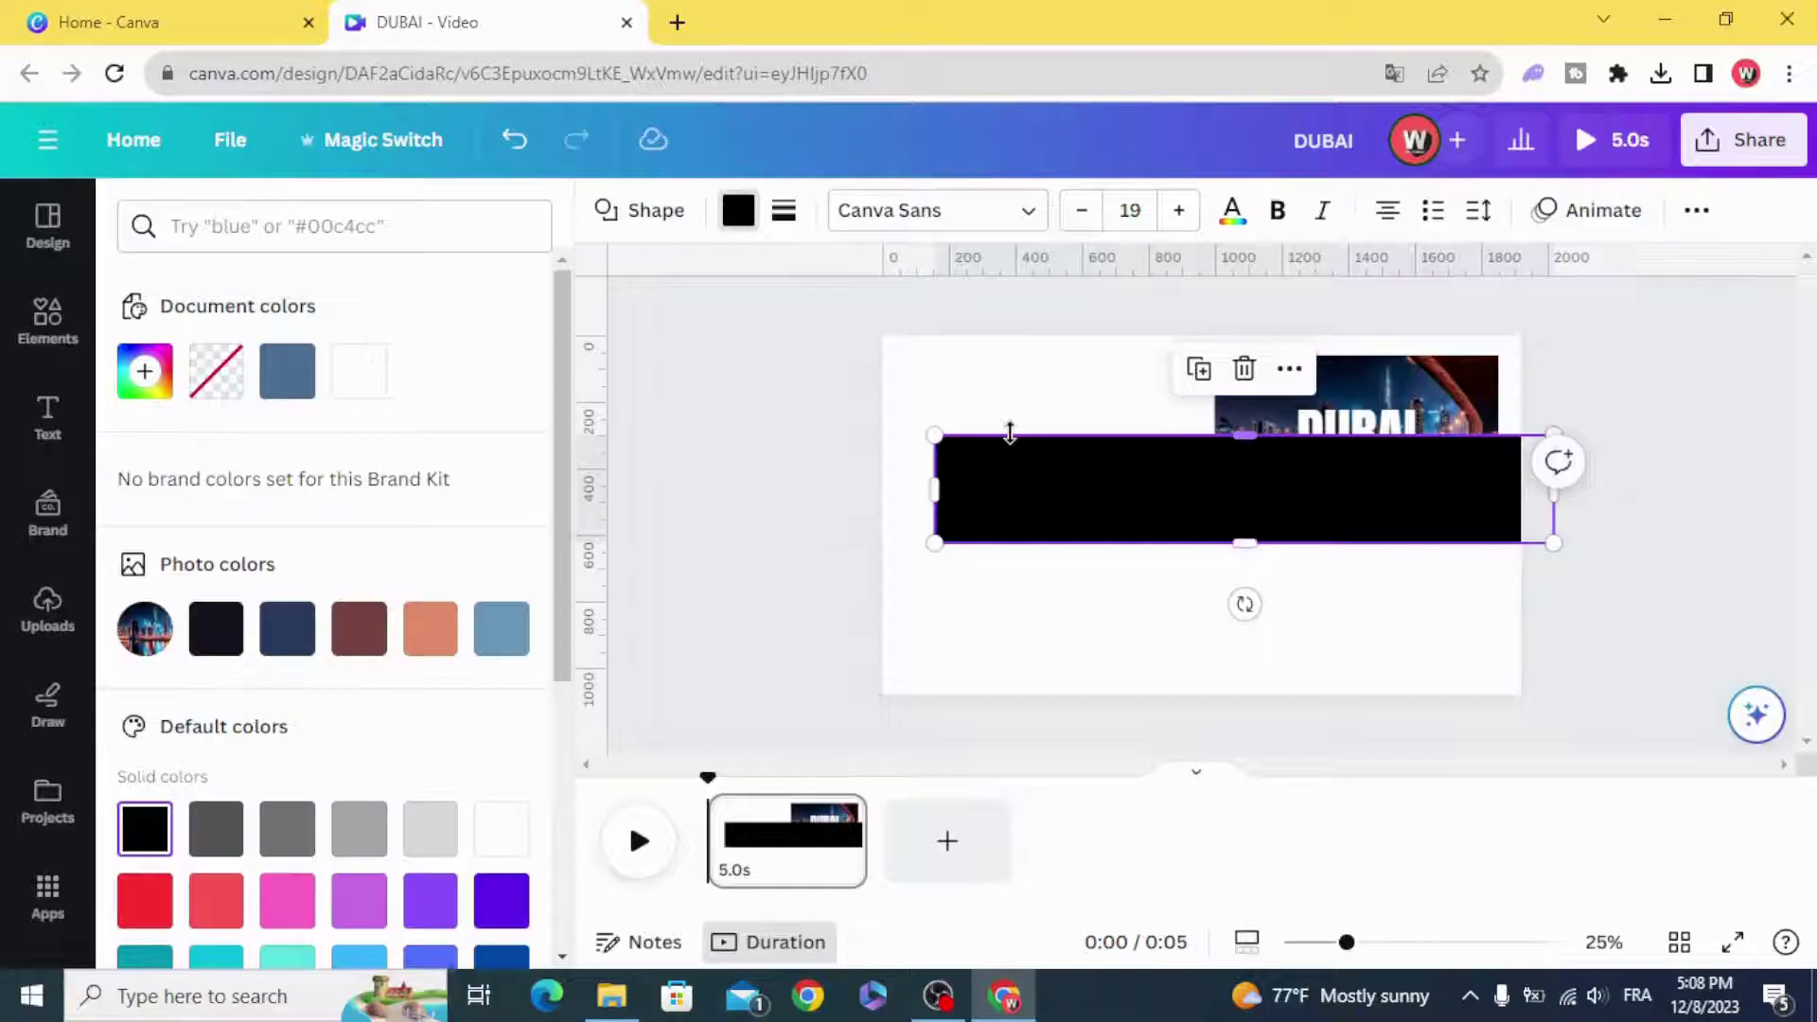
pyautogui.moveTo(1009, 433); pyautogui.dragTo(1006, 356)
pyautogui.moveTo(935, 449); pyautogui.dragTo(897, 449)
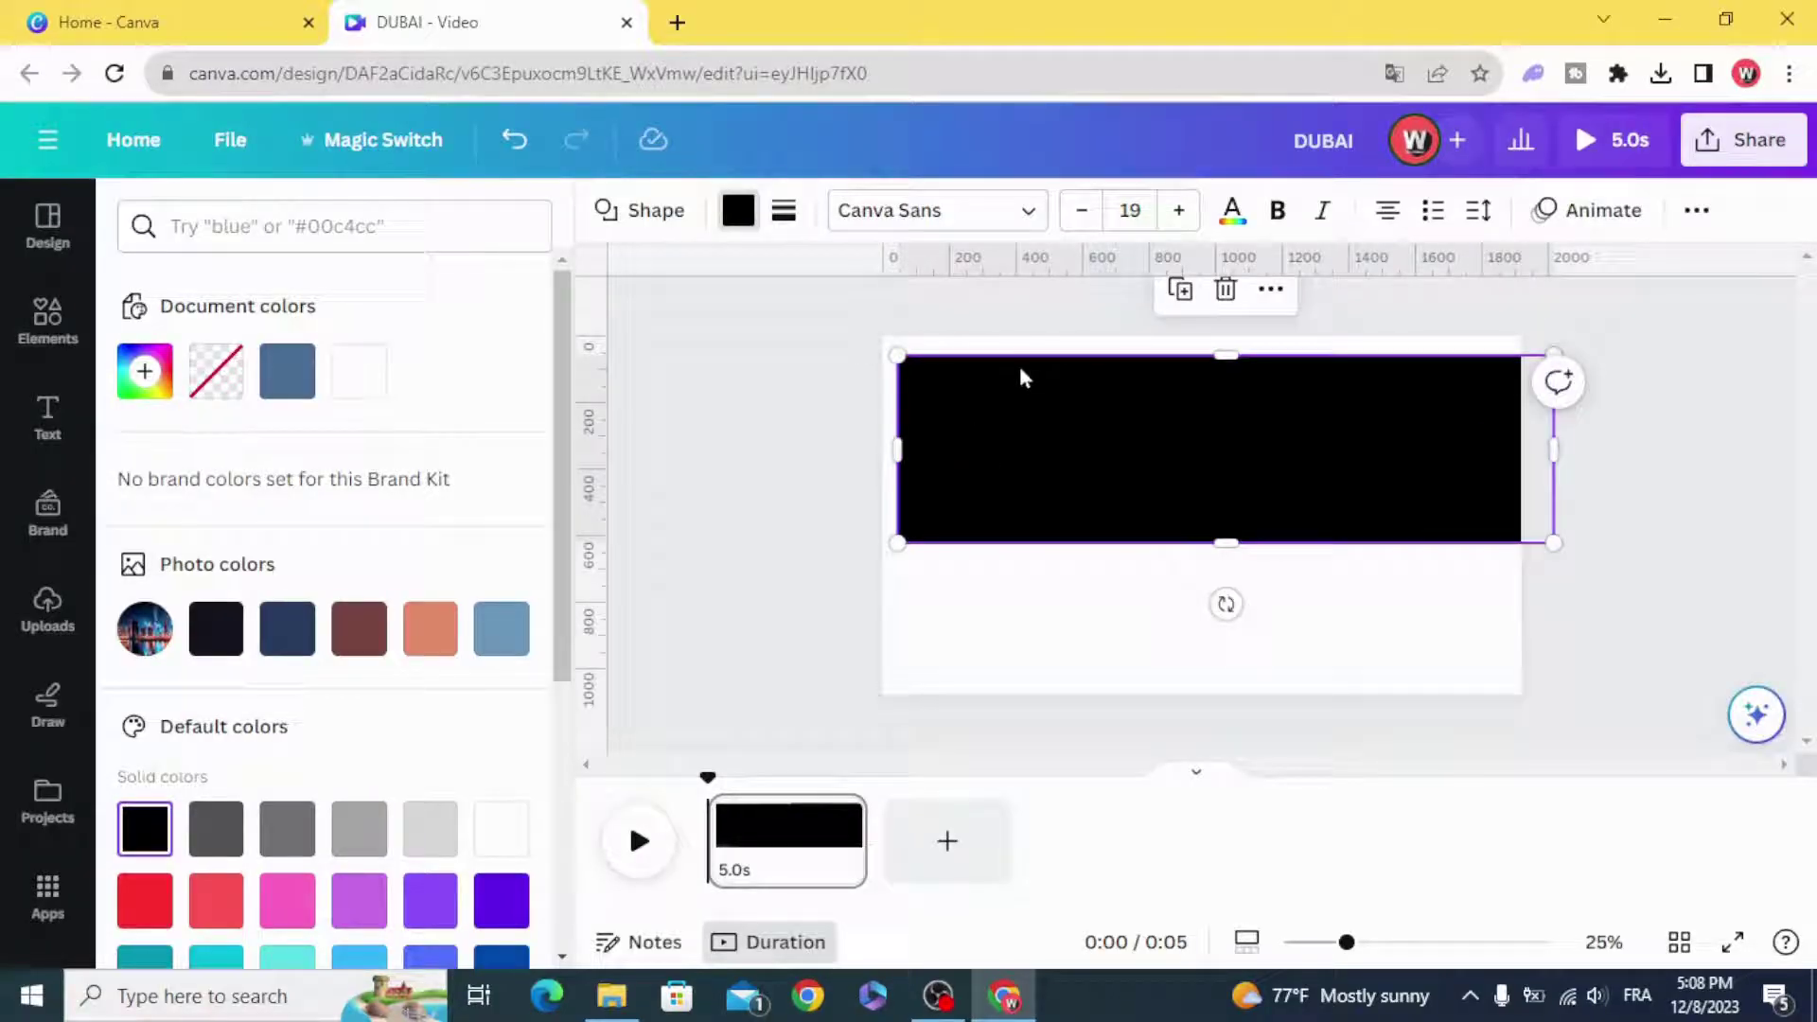
pyautogui.moveTo(1018, 357)
pyautogui.mouseDown()
pyautogui.moveTo(1013, 296)
pyautogui.moveTo(1014, 336)
pyautogui.mouseUp()
# Step: Add a square at the black bar's lower-left edge and set its transparency to 0
pyautogui.click(821, 440)
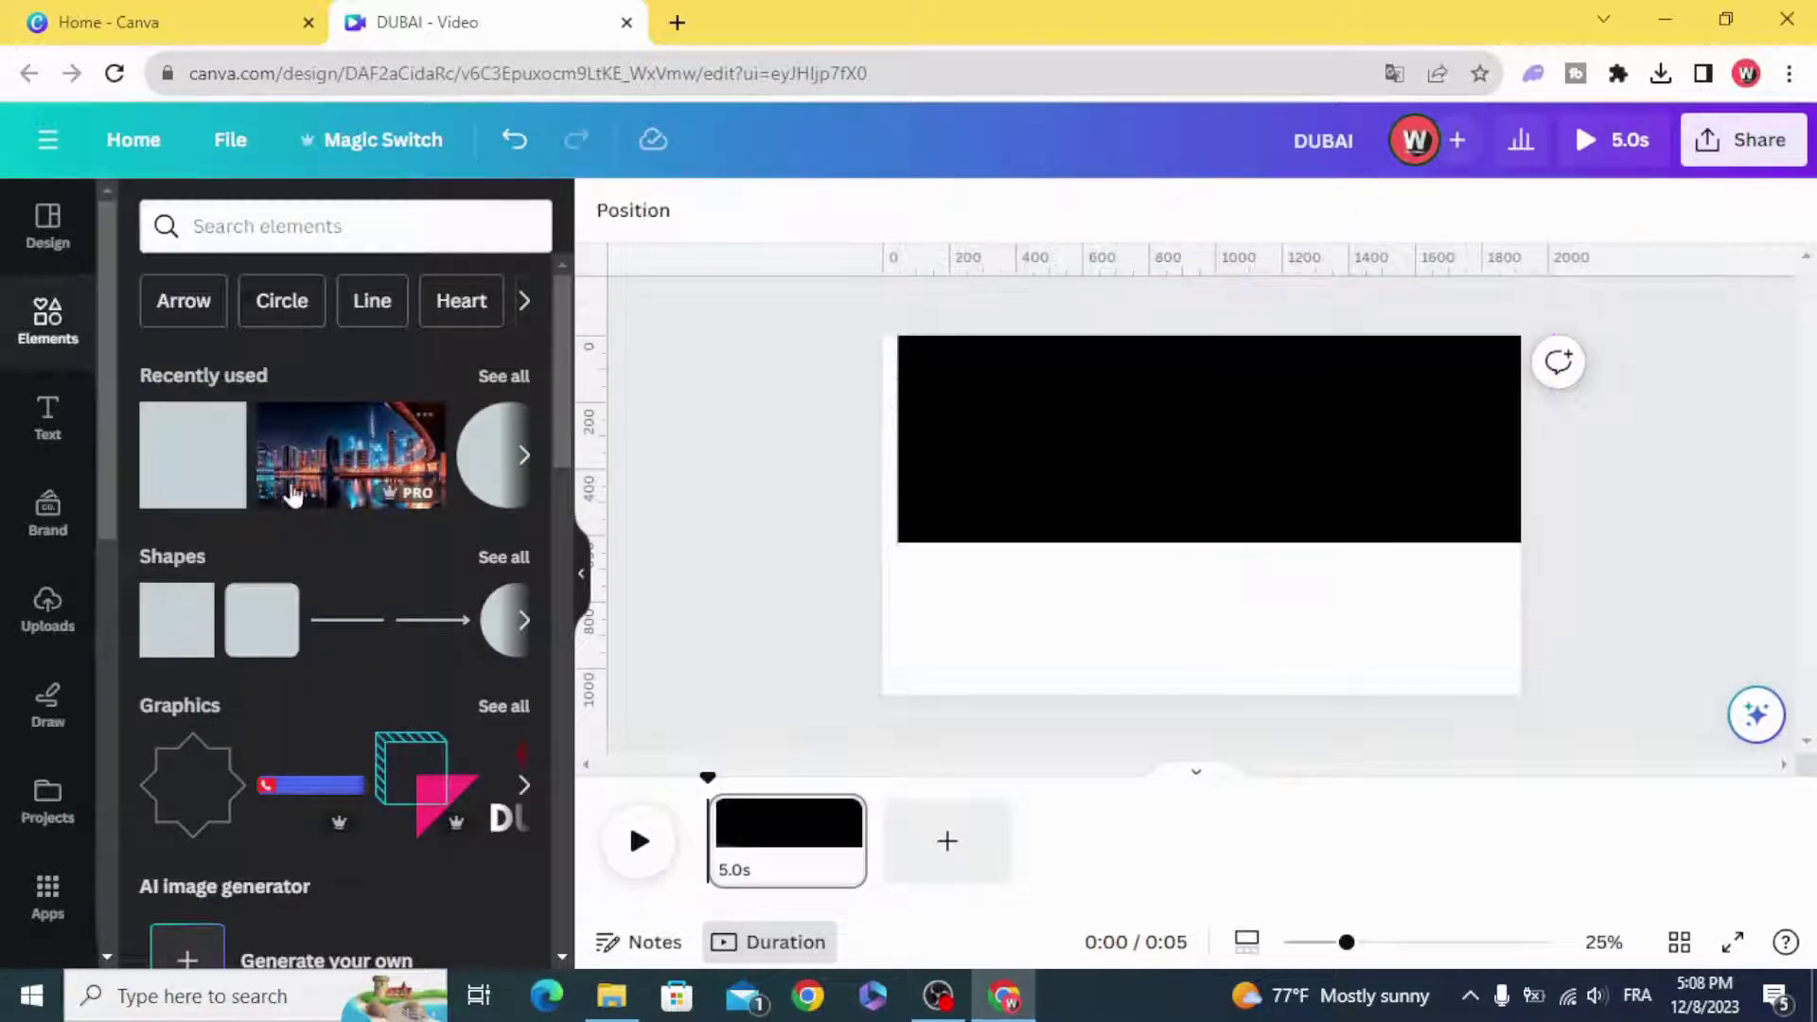
pyautogui.click(175, 646)
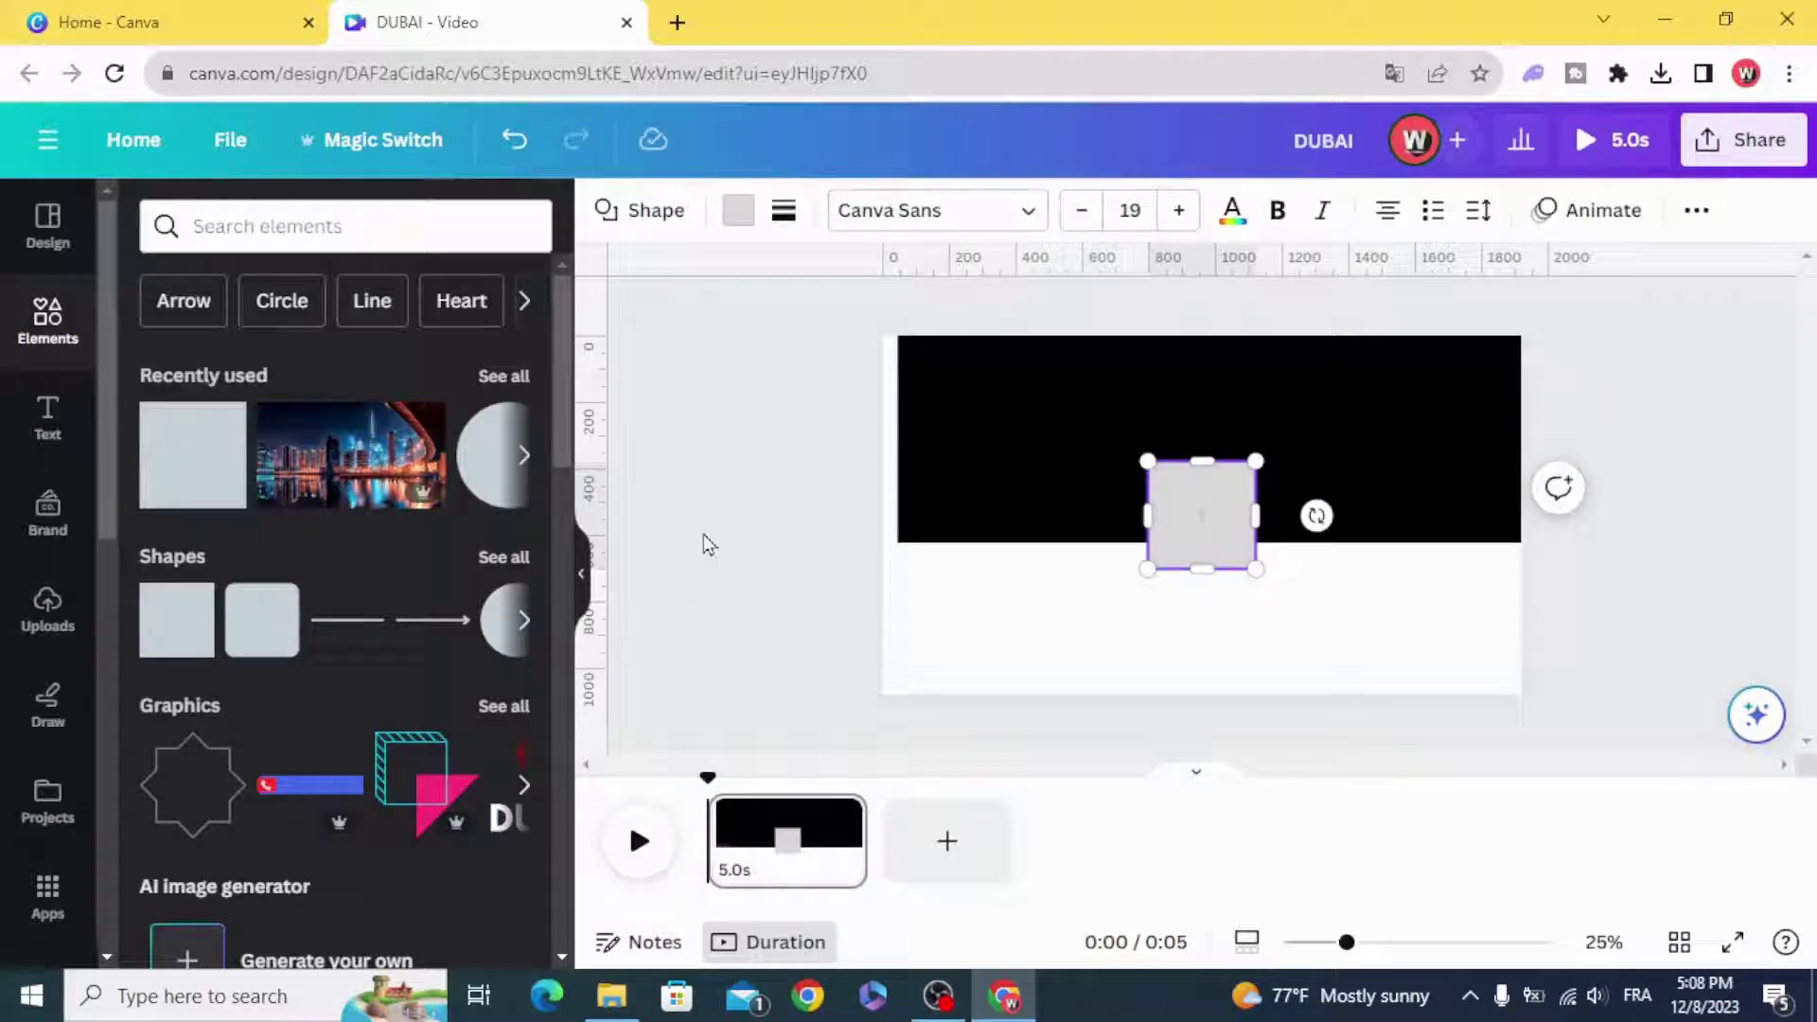
pyautogui.moveTo(1176, 514); pyautogui.dragTo(981, 545)
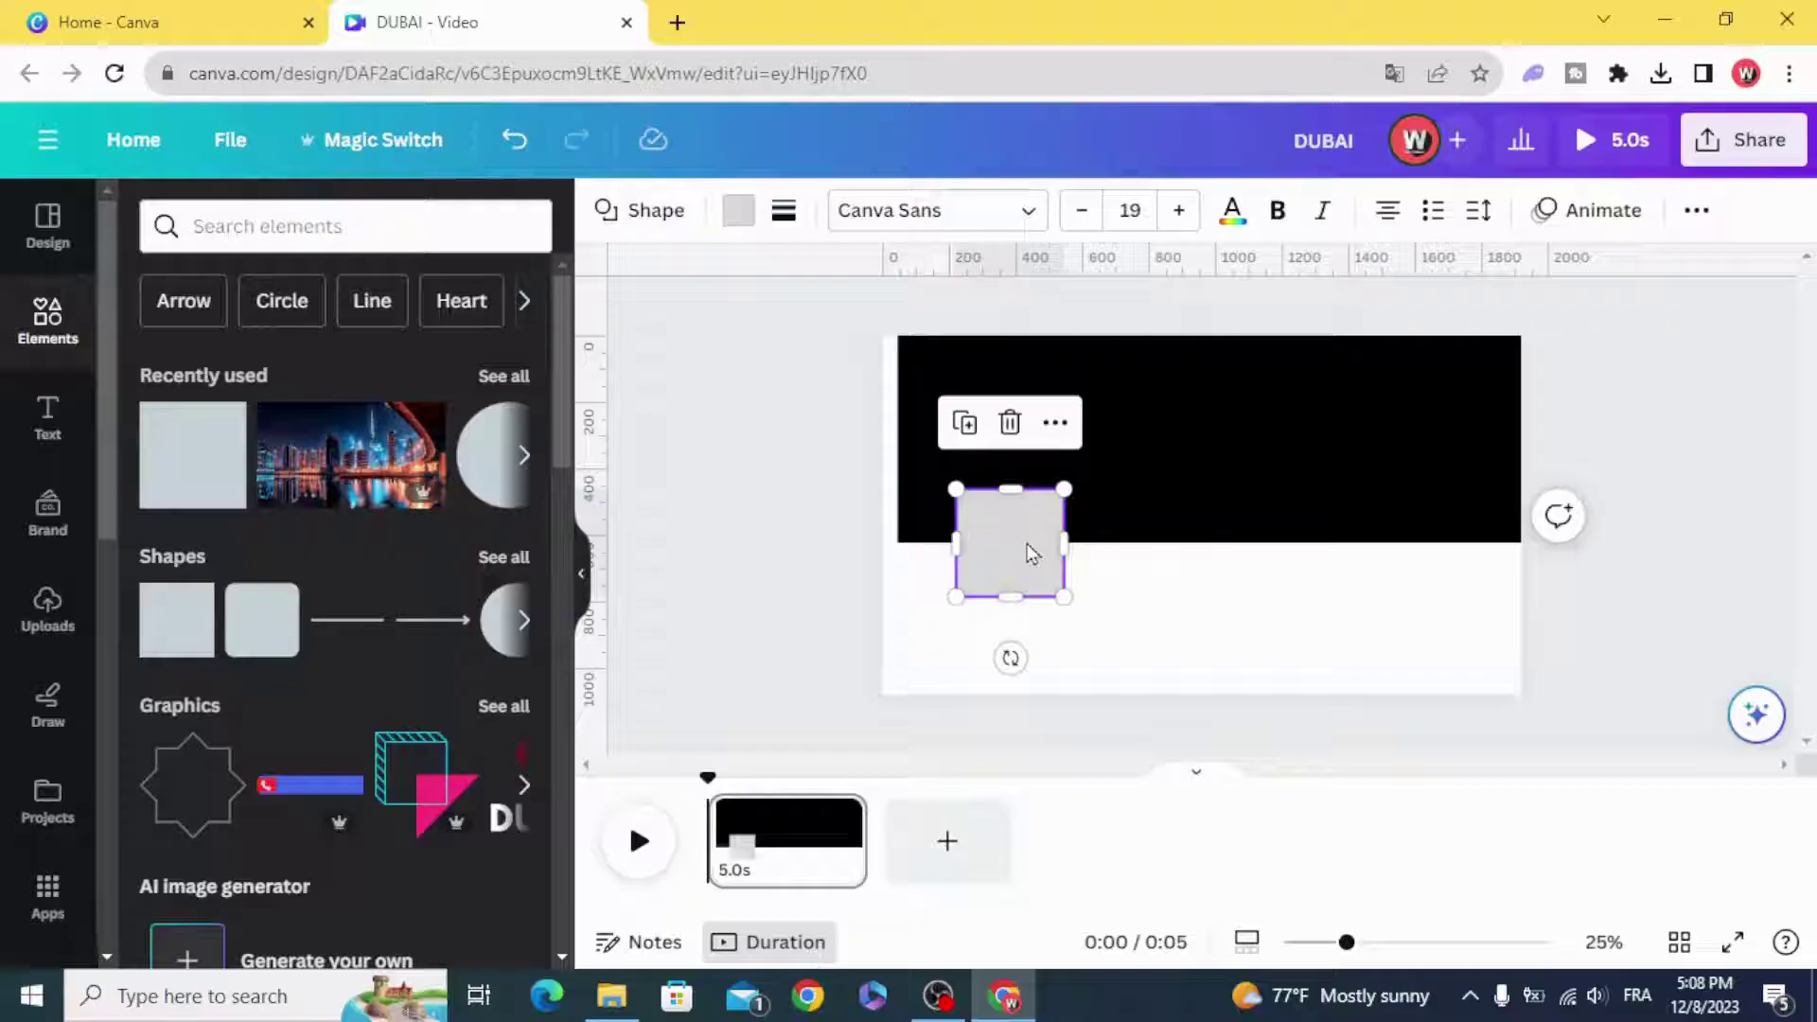
pyautogui.click(1695, 209)
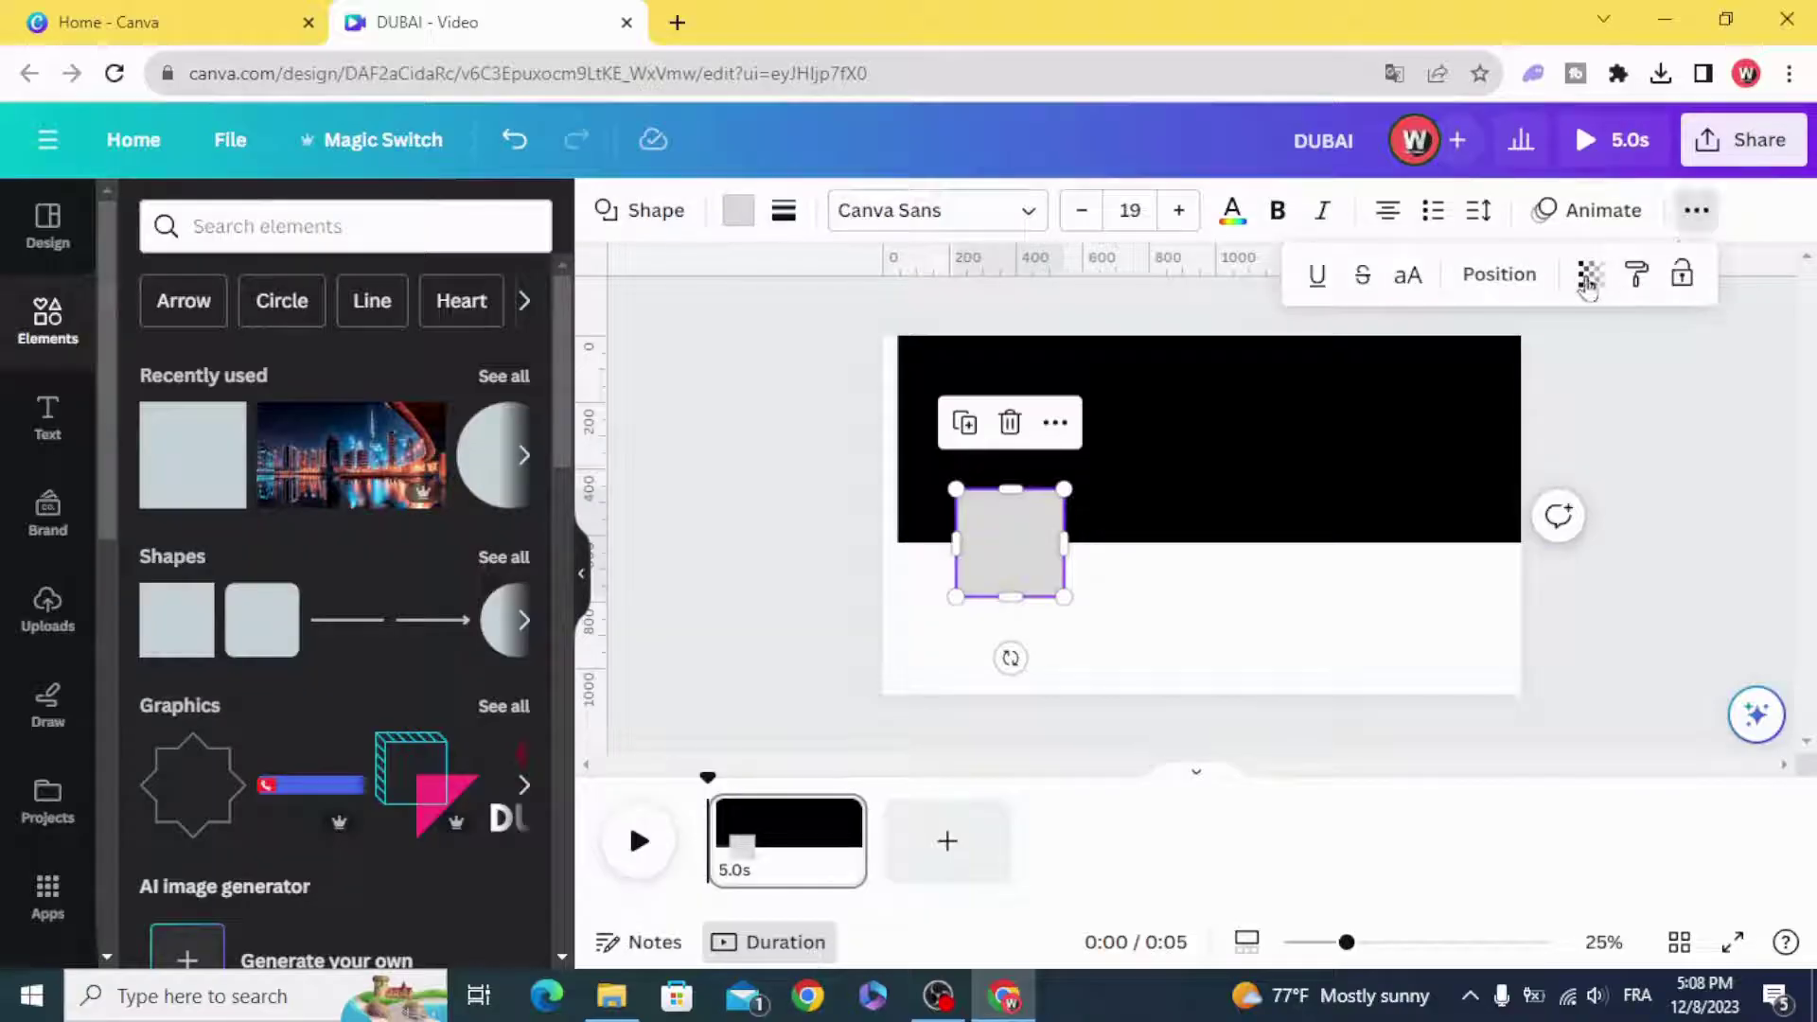
pyautogui.click(1589, 279)
pyautogui.moveTo(1590, 346); pyautogui.dragTo(1287, 397)
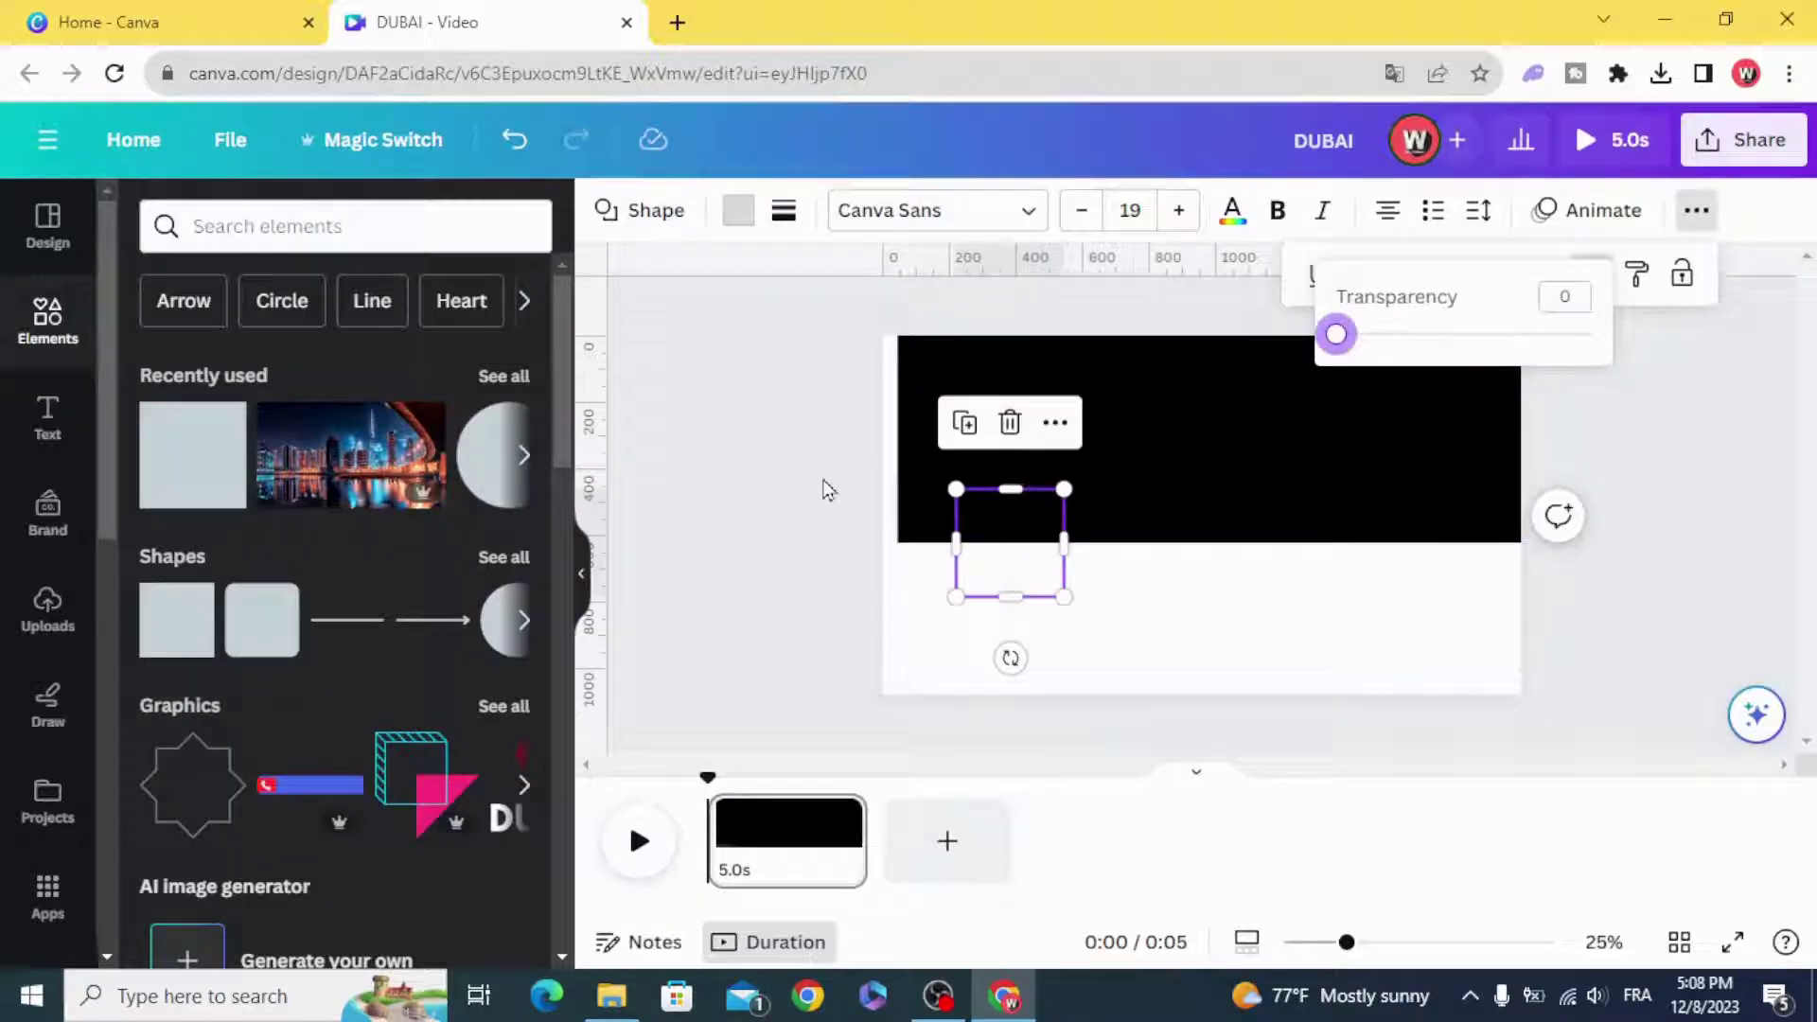
# Step: Group the invisible square together with the black bar
pyautogui.click(785, 437)
pyautogui.moveTo(804, 408); pyautogui.dragTo(1047, 410)
pyautogui.click(1151, 666)
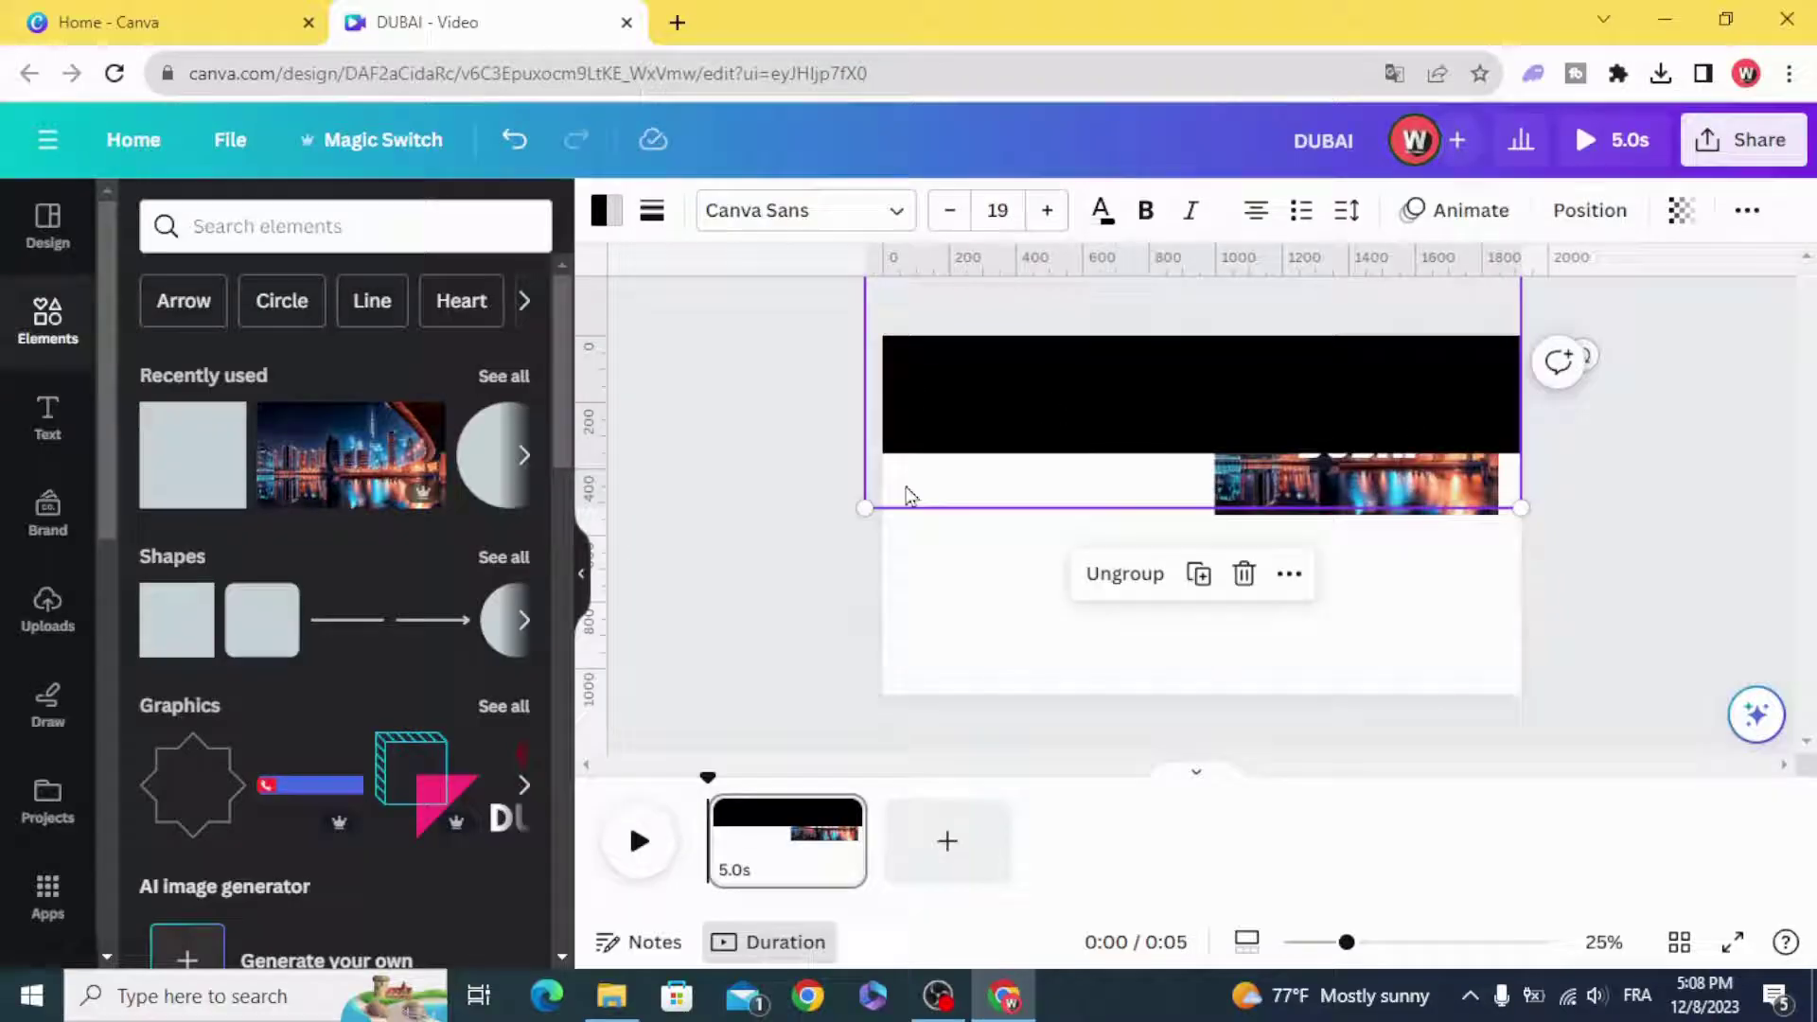
# Step: Duplicate the black bar group, move the copy down, and ungroup it
pyautogui.click(664, 555)
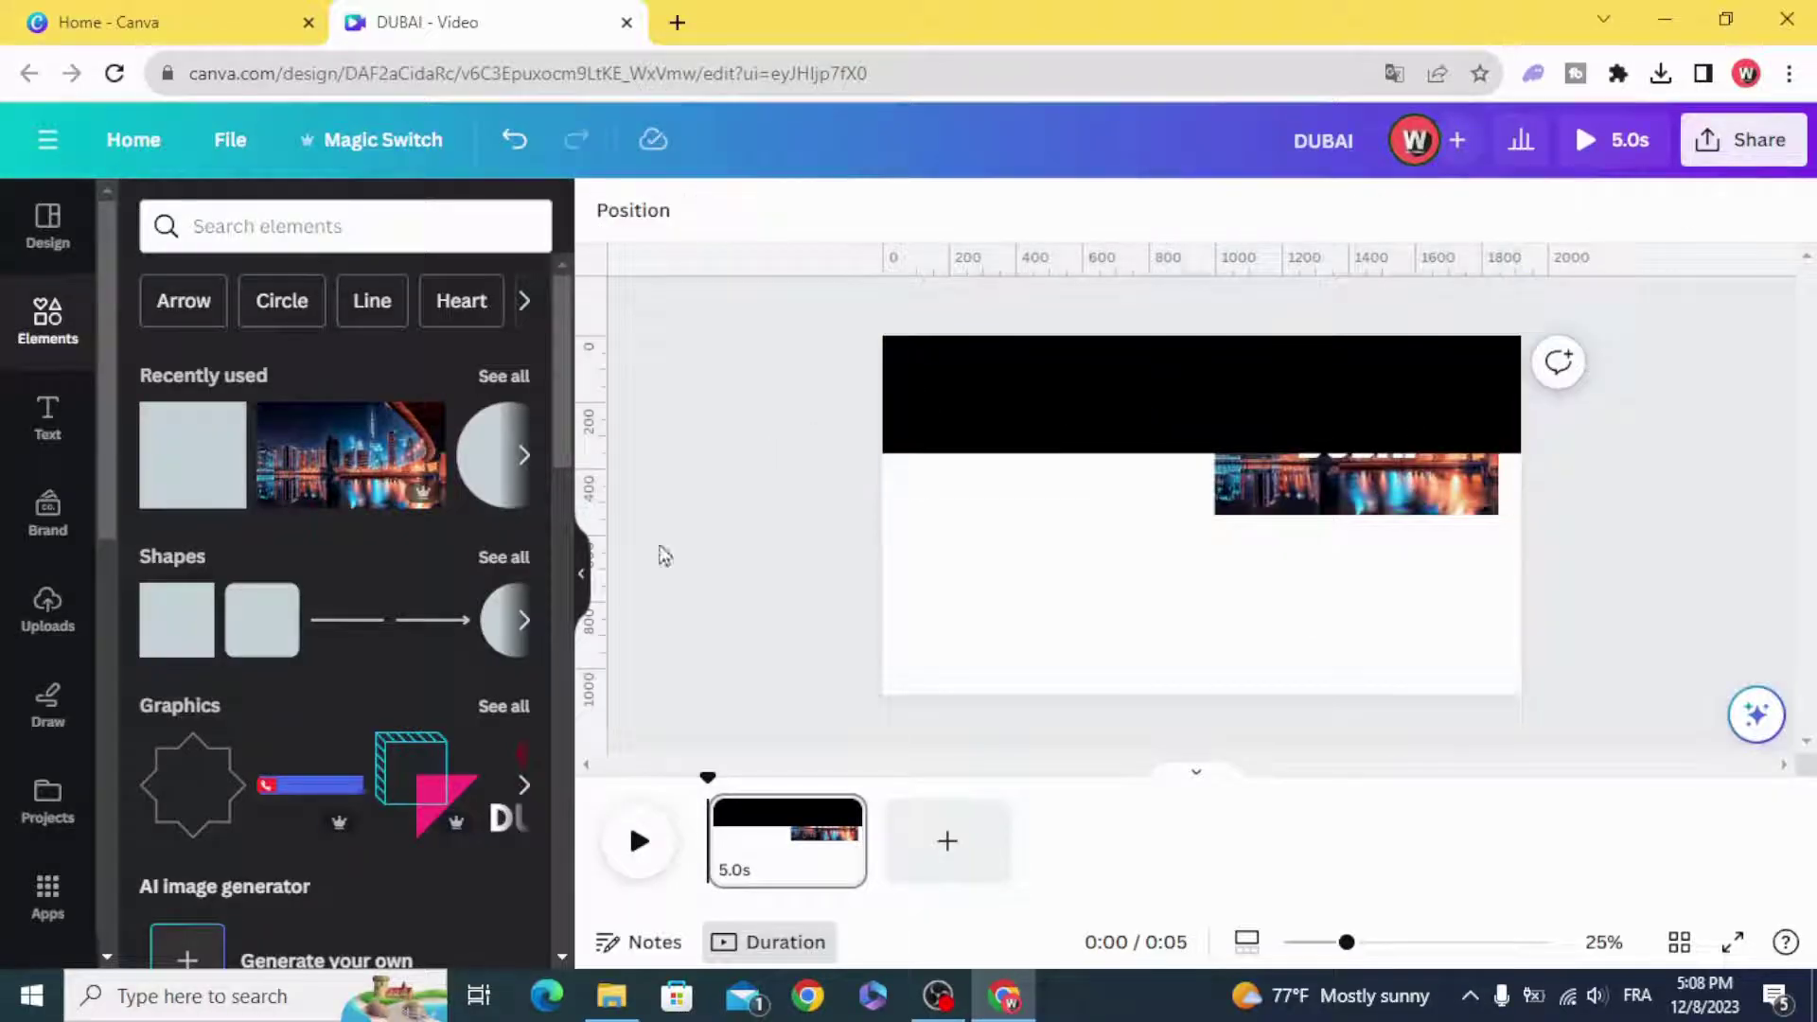
pyautogui.click(1050, 395)
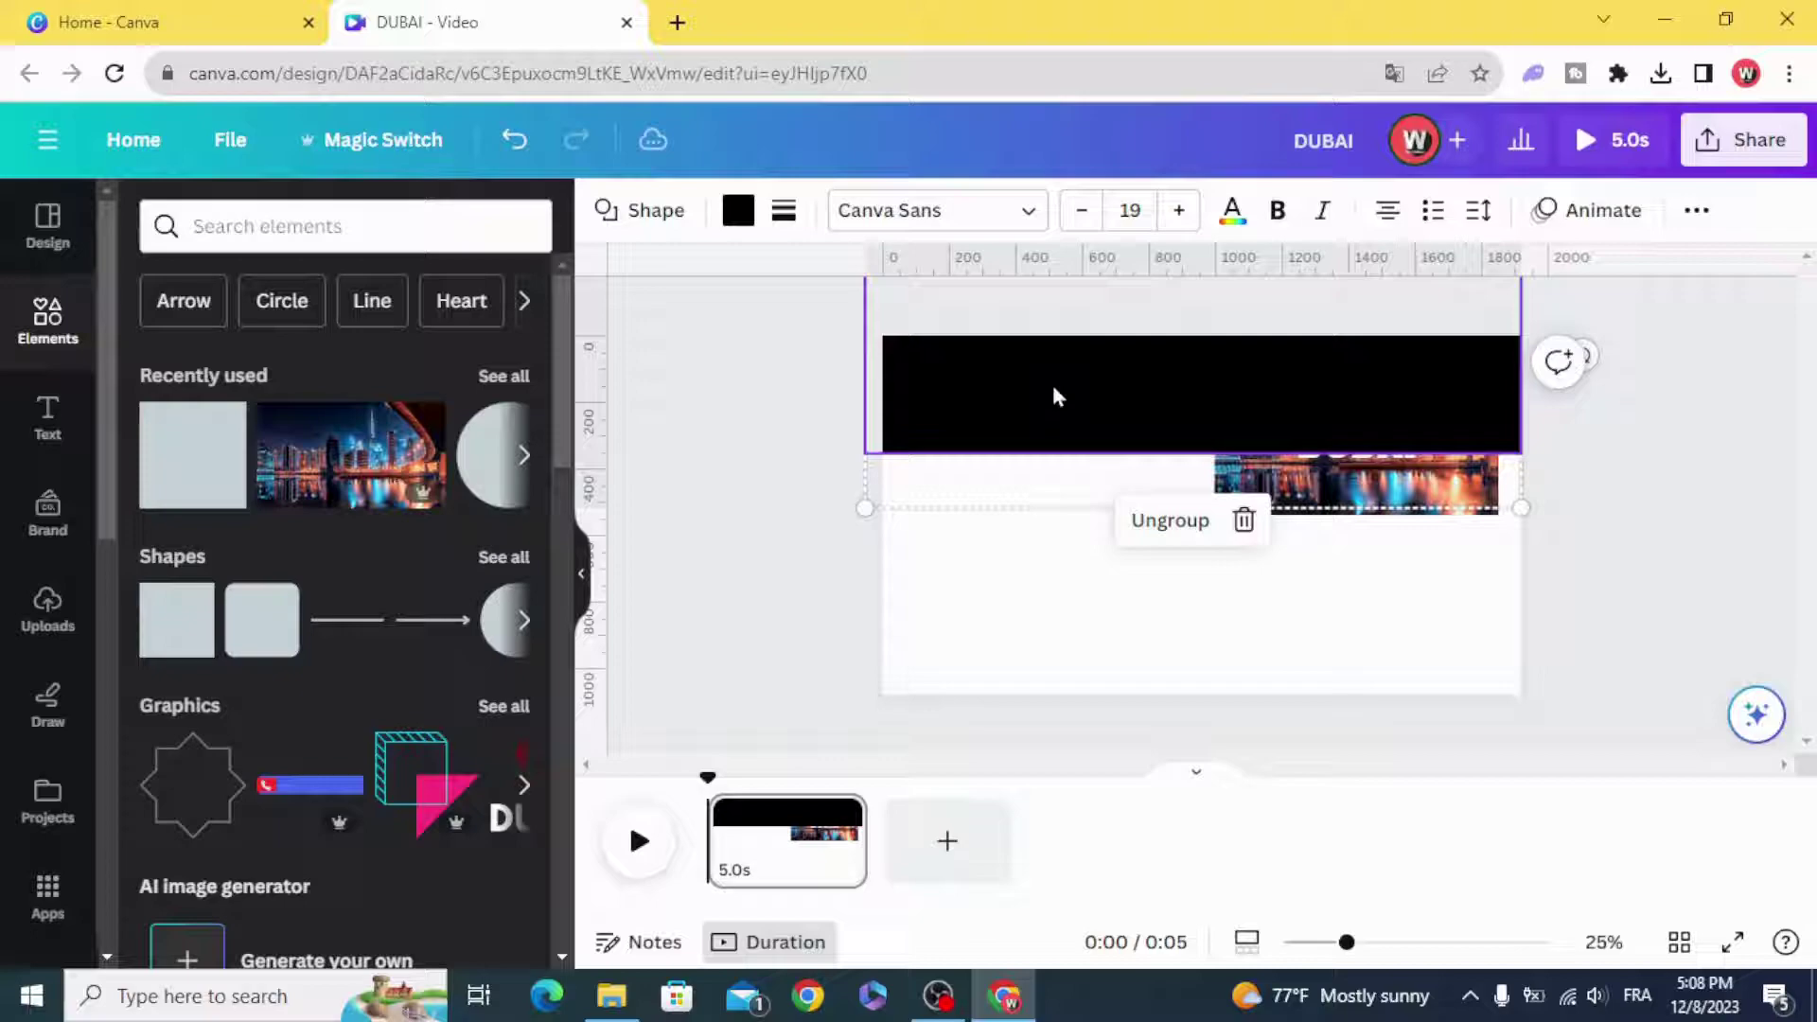
pyautogui.rightClick(1107, 416)
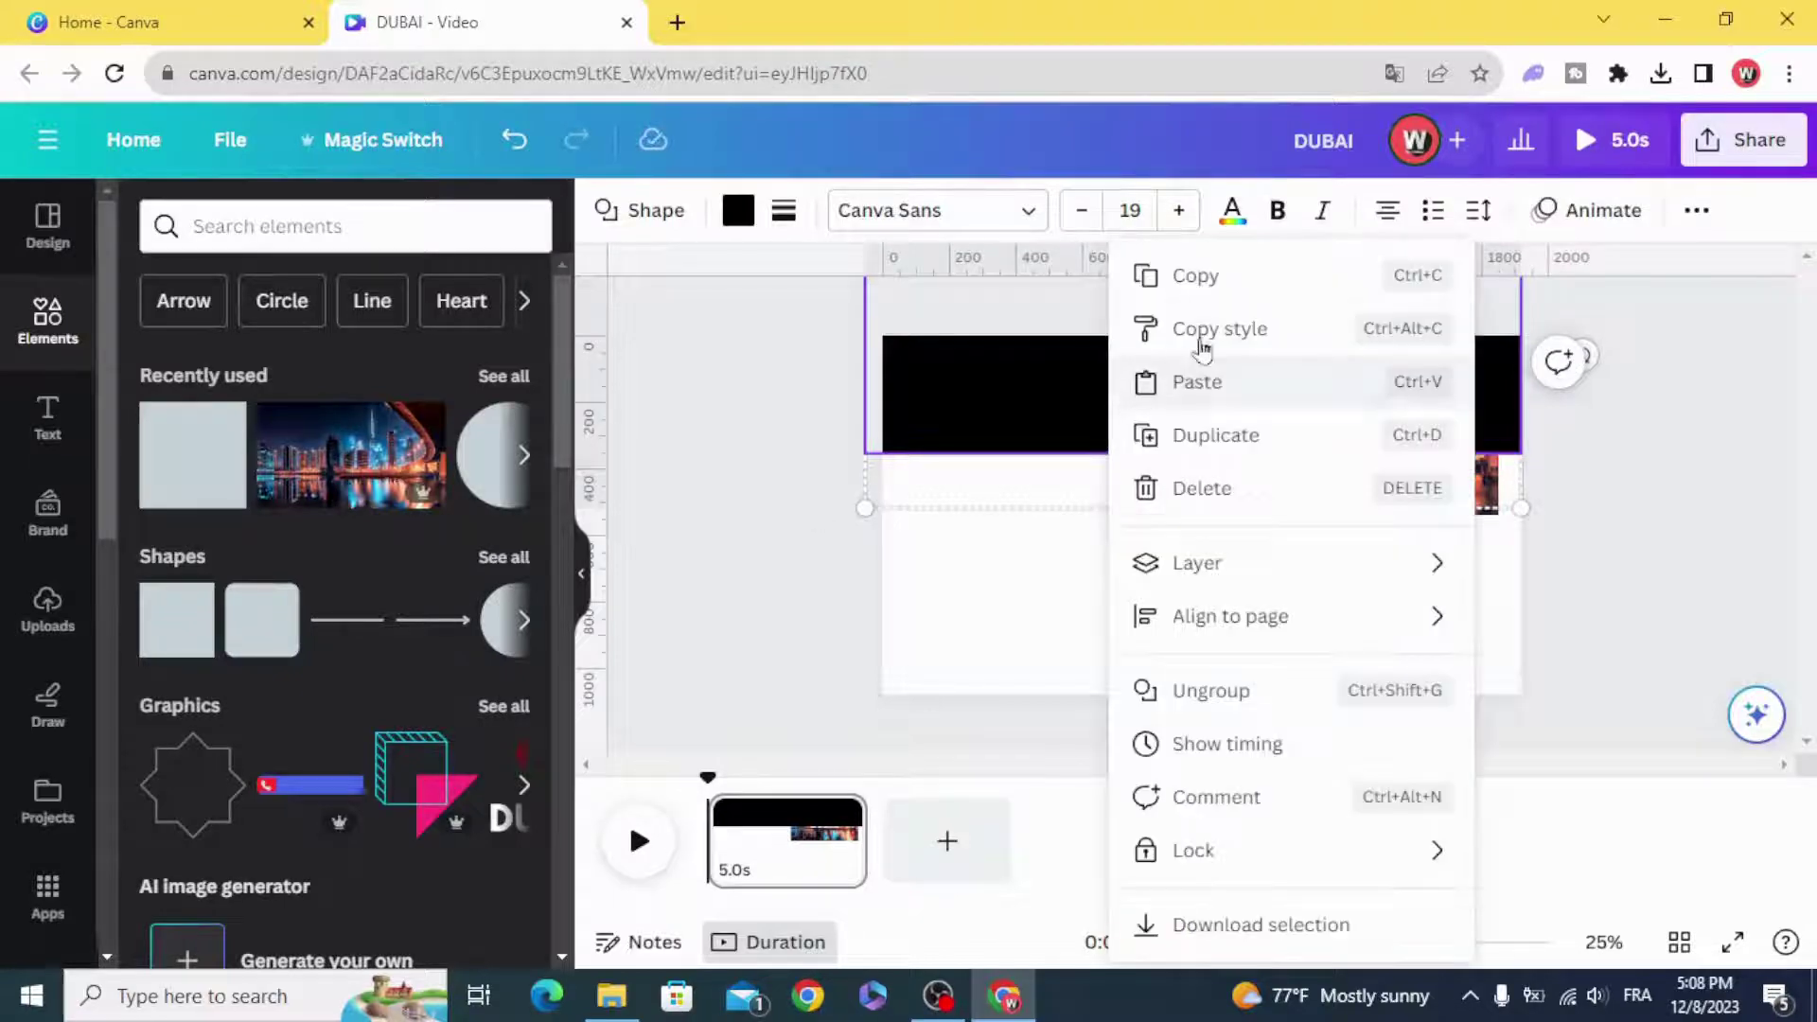
pyautogui.click(1238, 437)
pyautogui.moveTo(1079, 433); pyautogui.dragTo(1164, 641)
pyautogui.click(1194, 386)
# Step: Position the small square inside the lower black band and group them together
pyautogui.moveTo(1097, 691); pyautogui.dragTo(1032, 670)
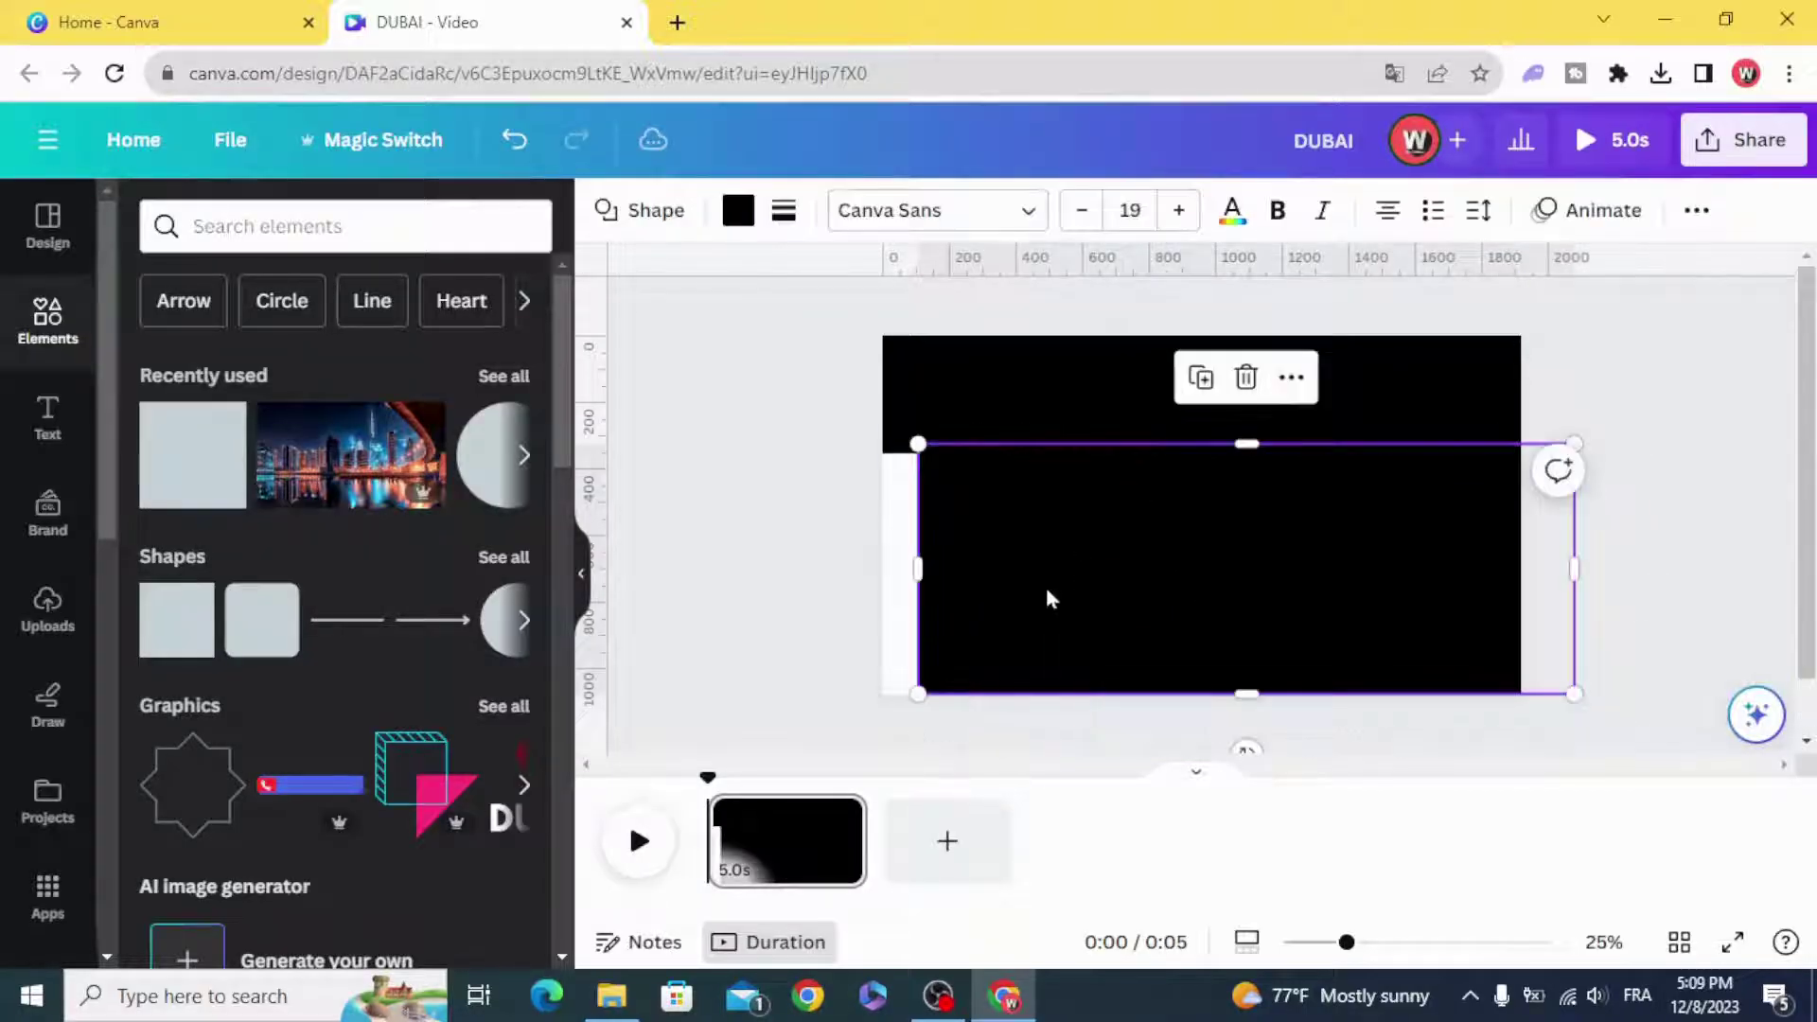
pyautogui.moveTo(1045, 583); pyautogui.dragTo(1153, 583)
pyautogui.moveTo(994, 689); pyautogui.dragTo(933, 484)
pyautogui.moveTo(1127, 561); pyautogui.dragTo(981, 710)
pyautogui.moveTo(944, 502); pyautogui.dragTo(985, 549)
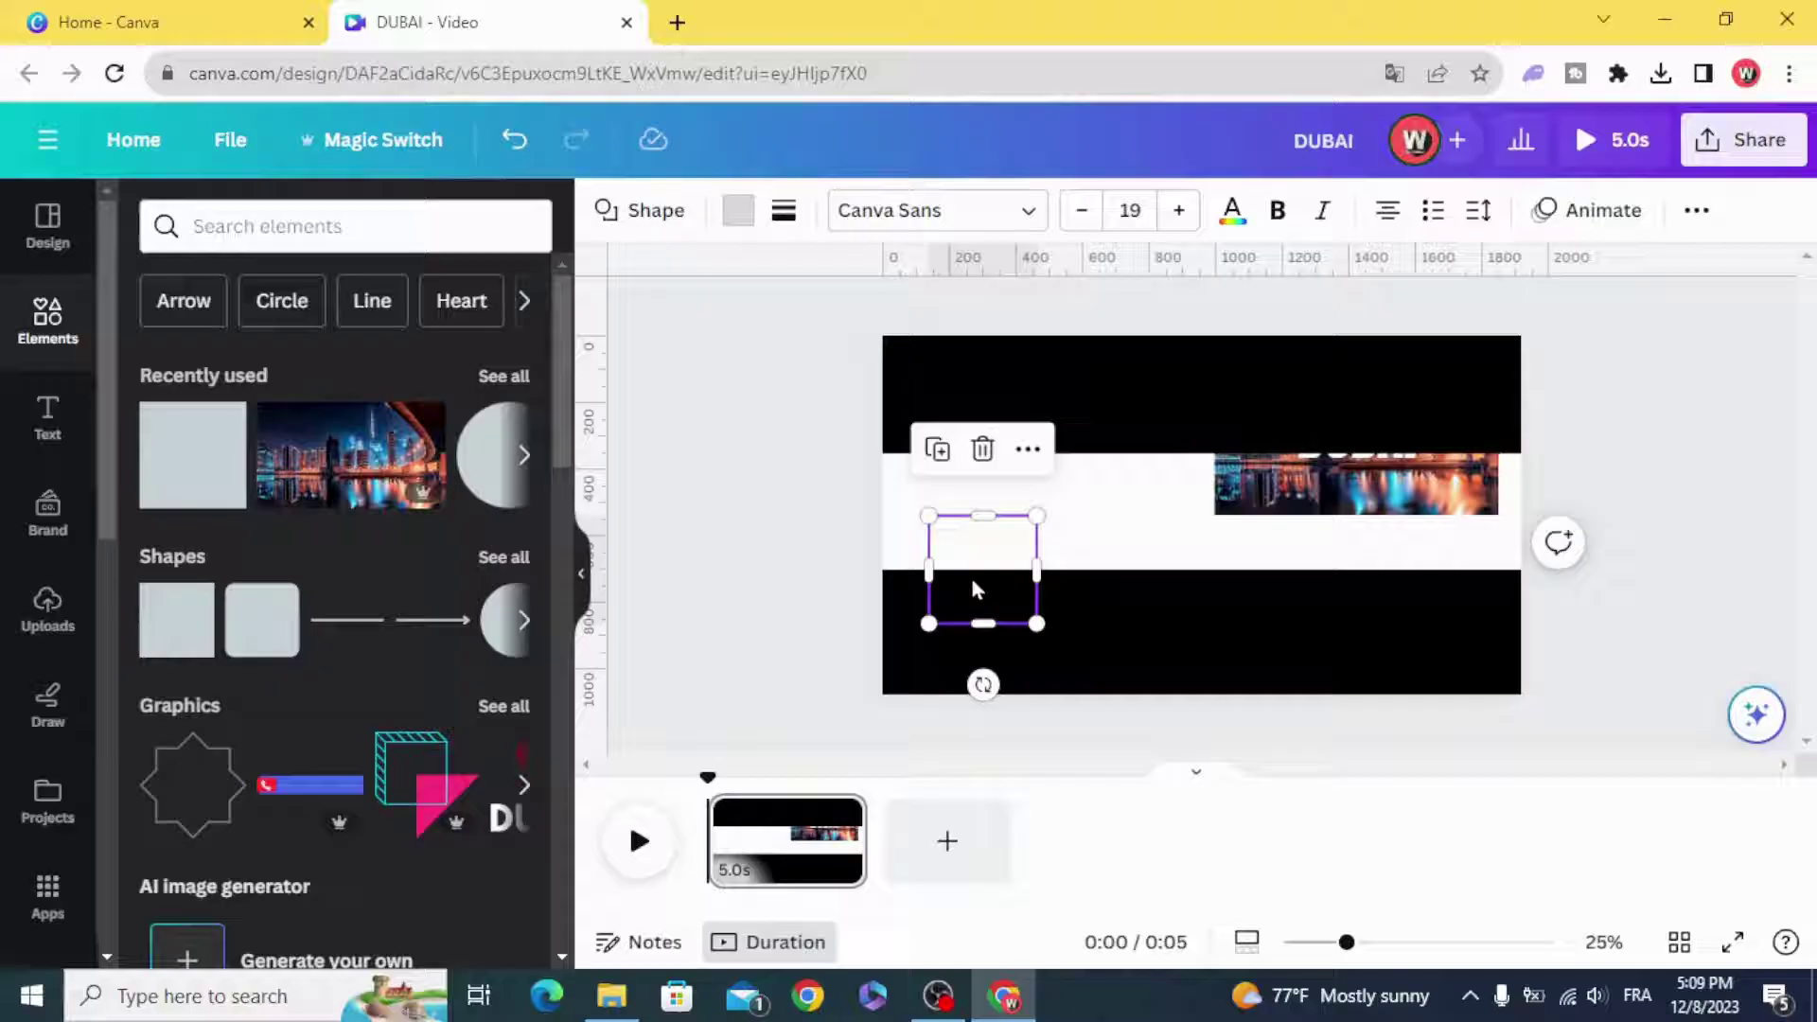
pyautogui.click(793, 558)
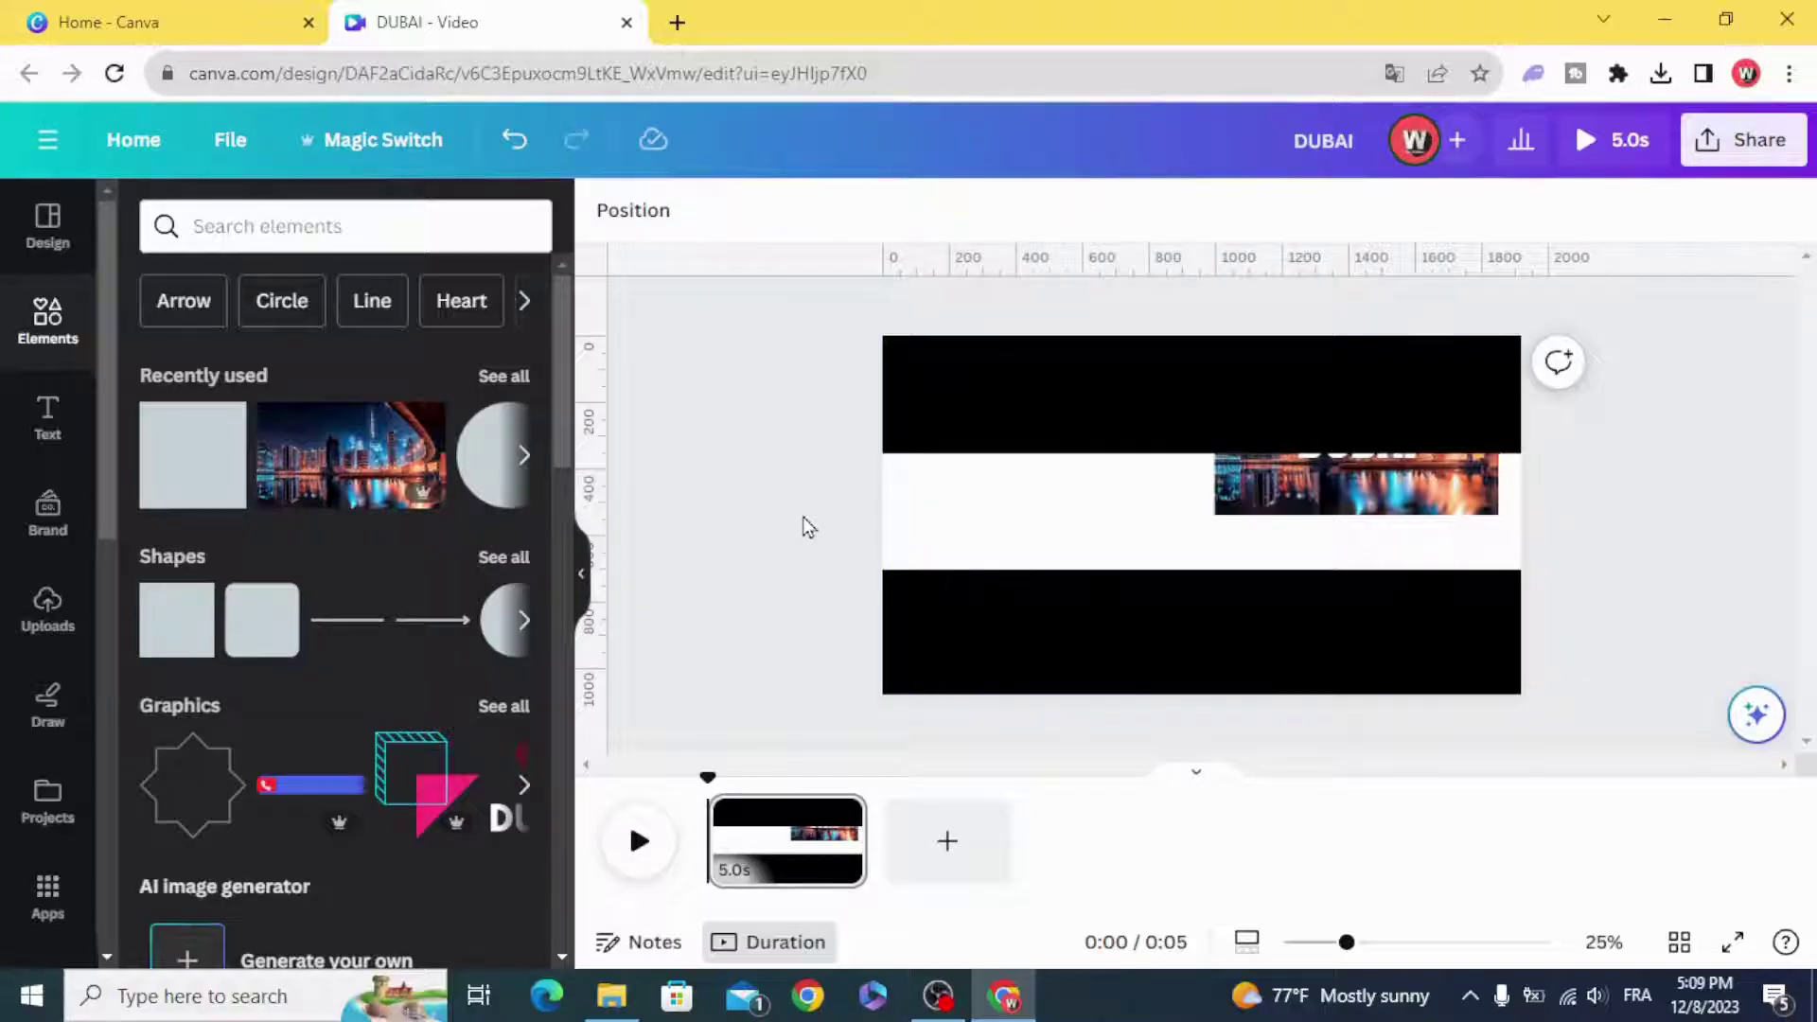
pyautogui.moveTo(807, 527); pyautogui.dragTo(1085, 685)
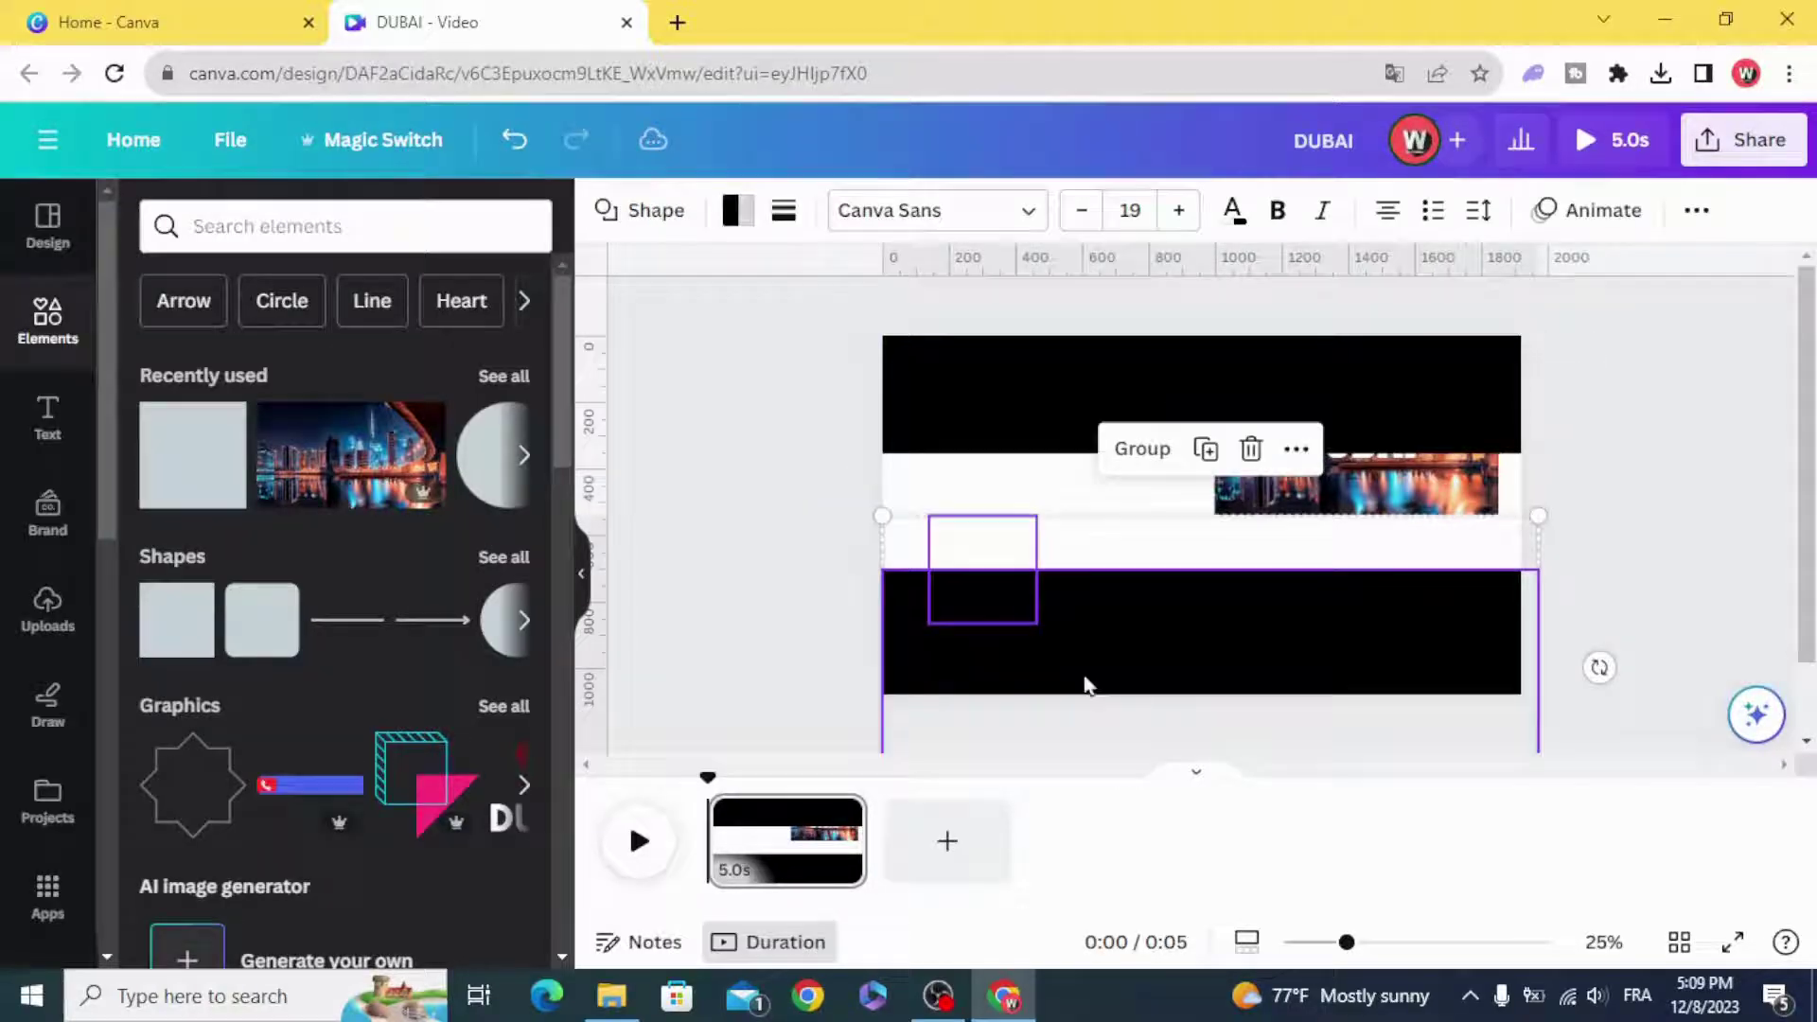
pyautogui.click(1128, 455)
# Step: Push the upper black group up and the lower band down, uncovering the DUBAI photo
pyautogui.click(778, 554)
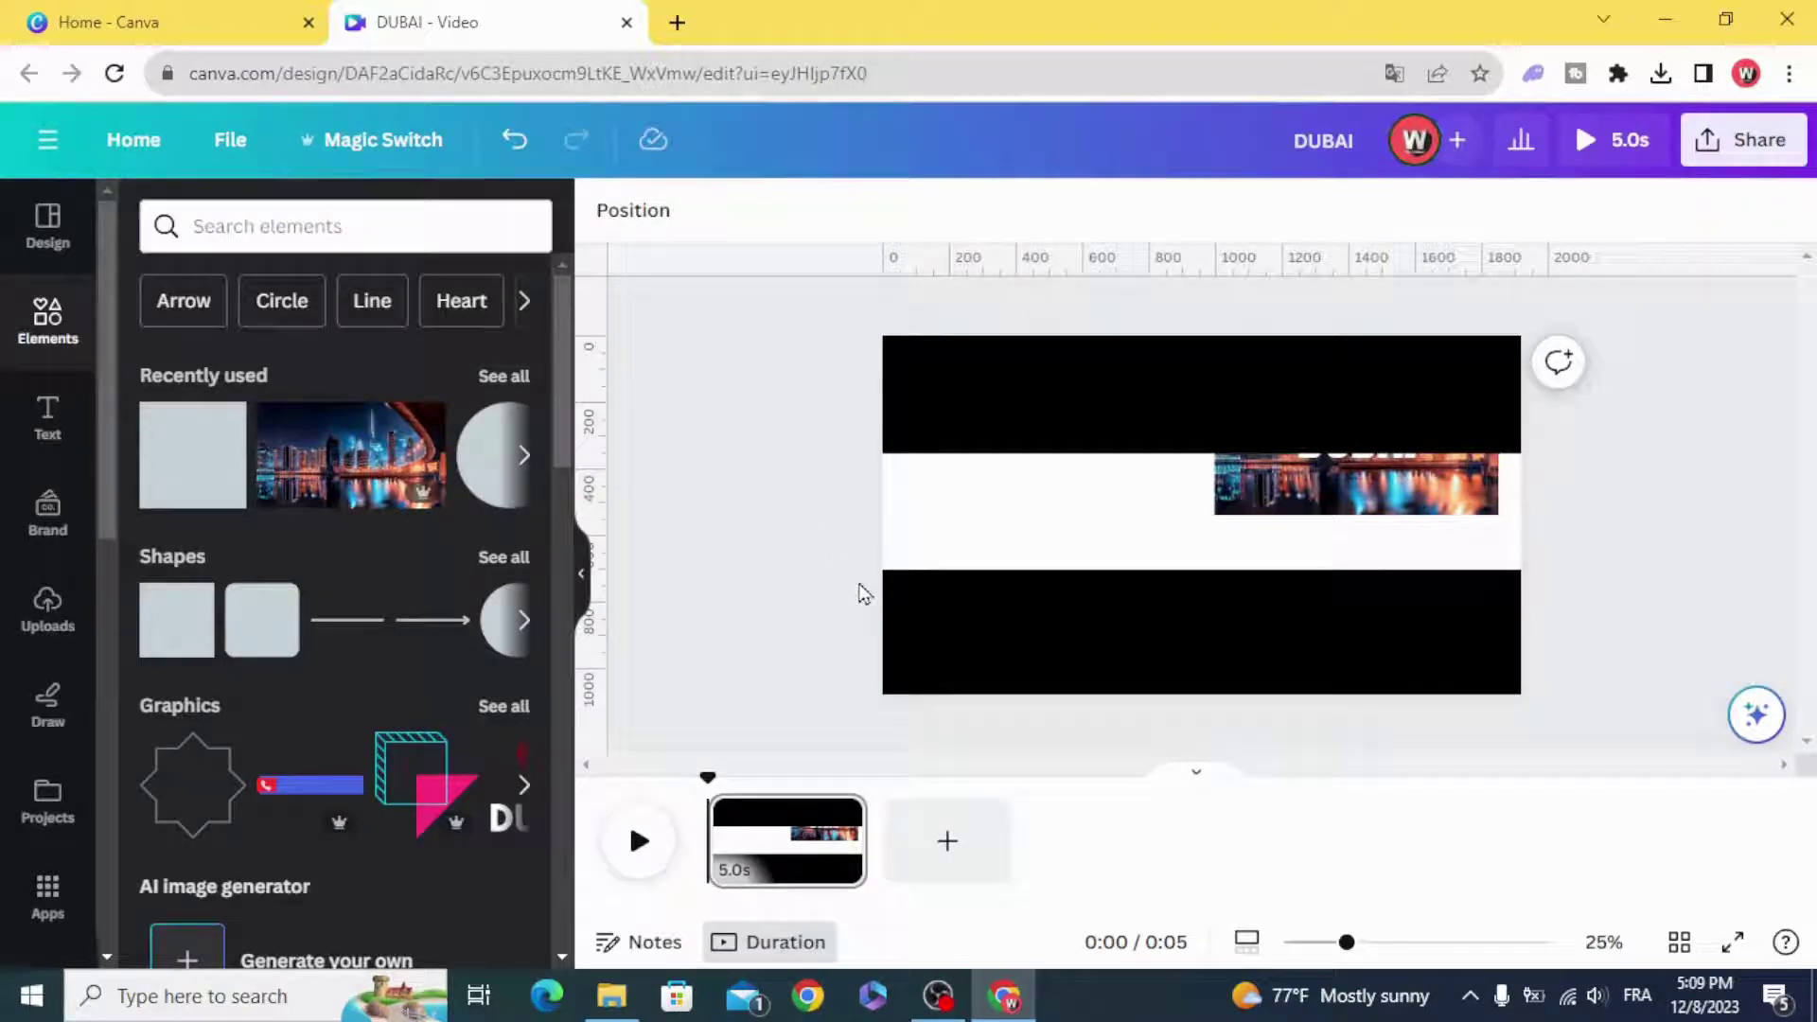
pyautogui.click(981, 654)
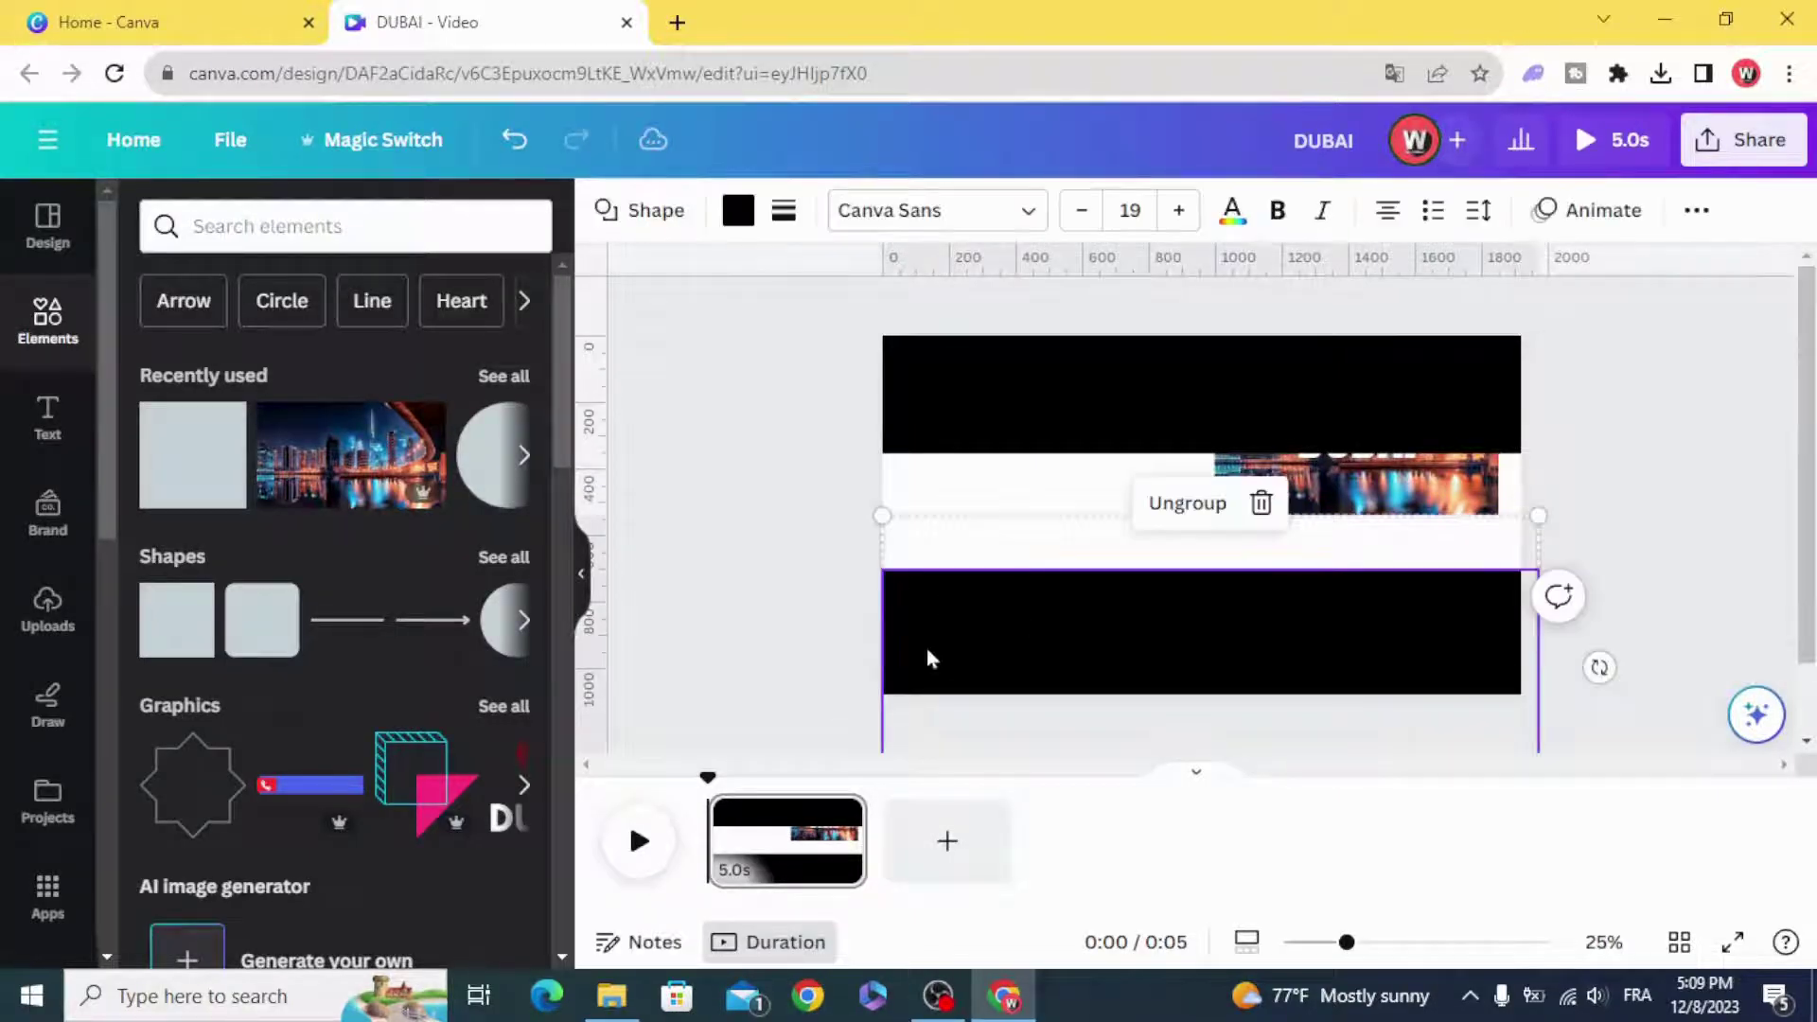
pyautogui.click(814, 576)
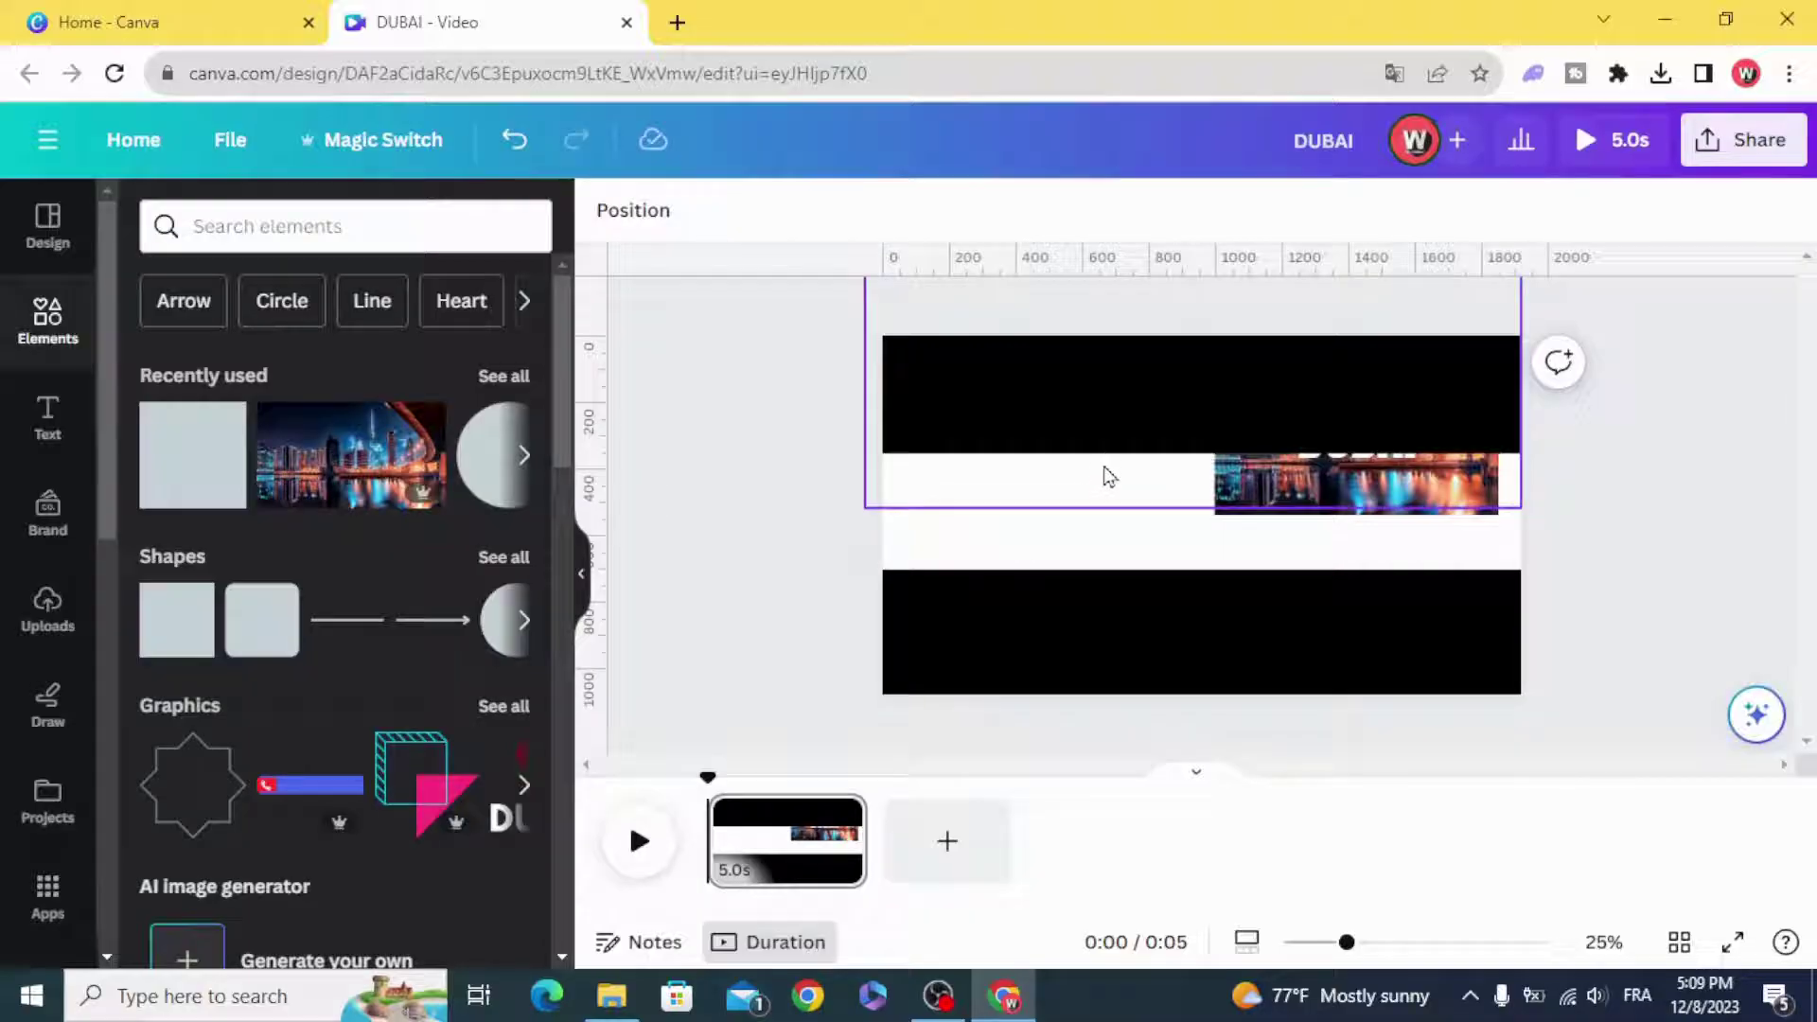
pyautogui.moveTo(1111, 470); pyautogui.dragTo(1101, 336)
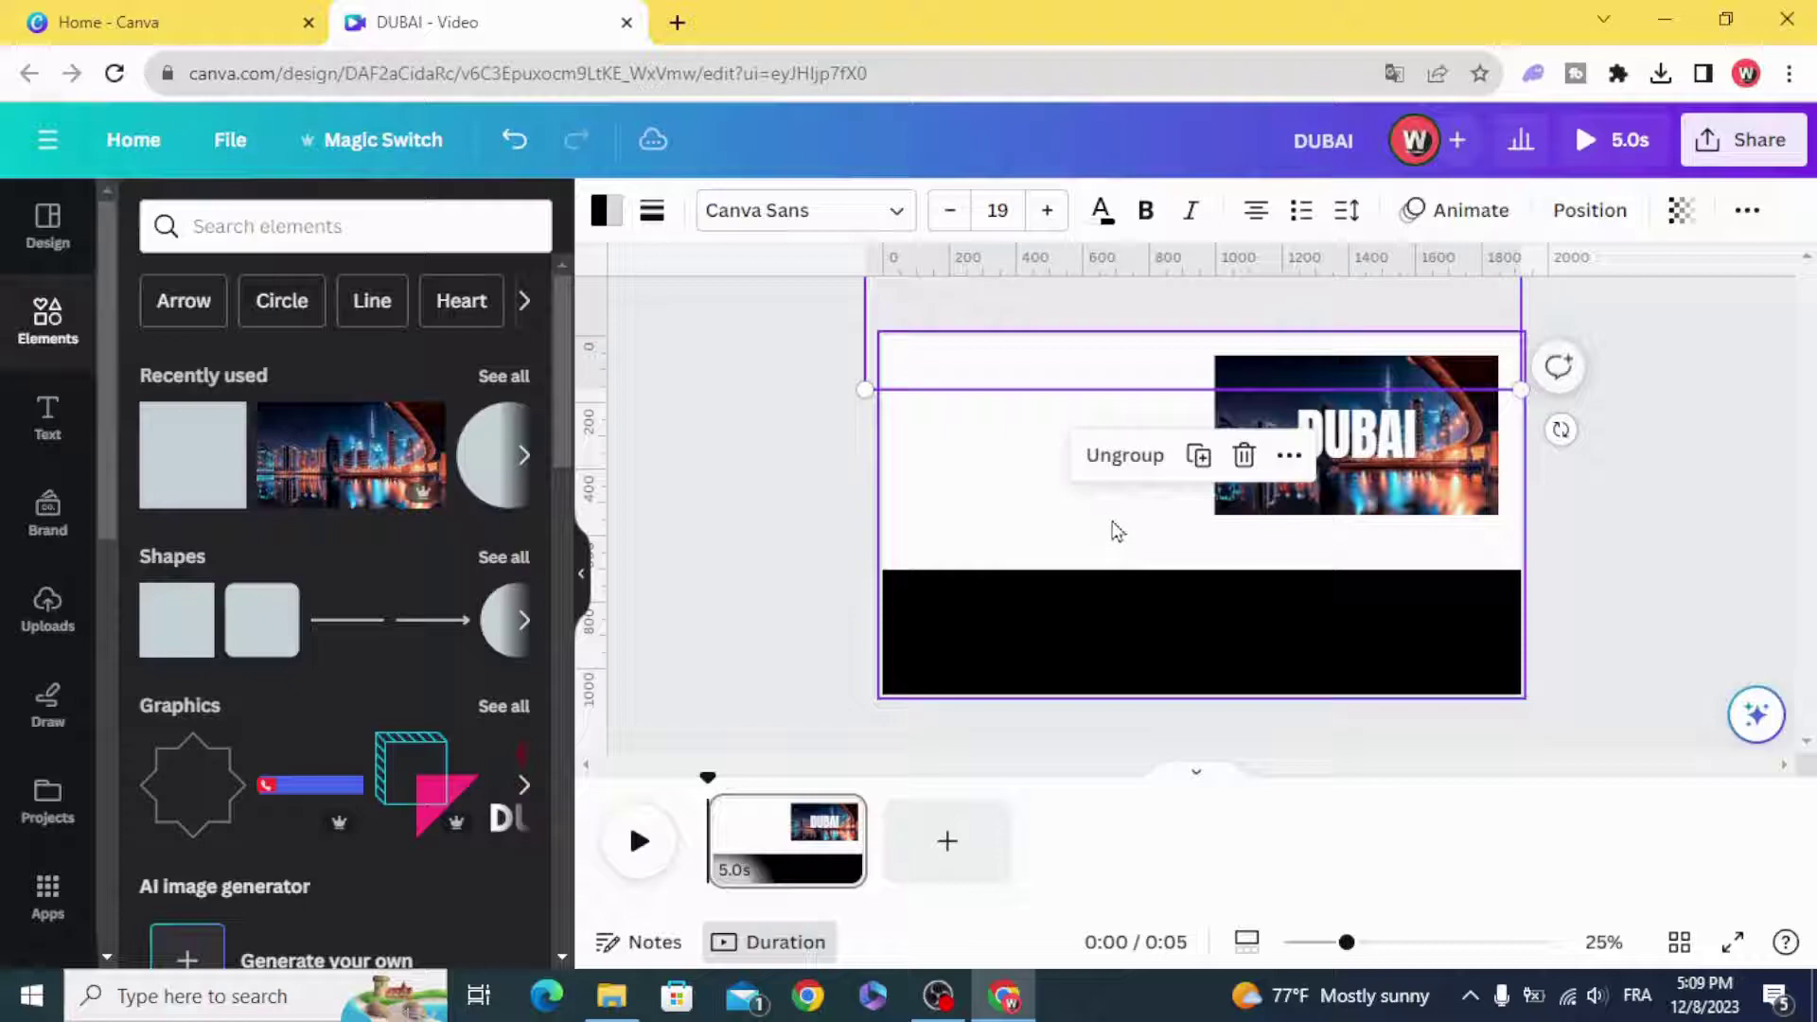
pyautogui.moveTo(1126, 603); pyautogui.dragTo(1126, 720)
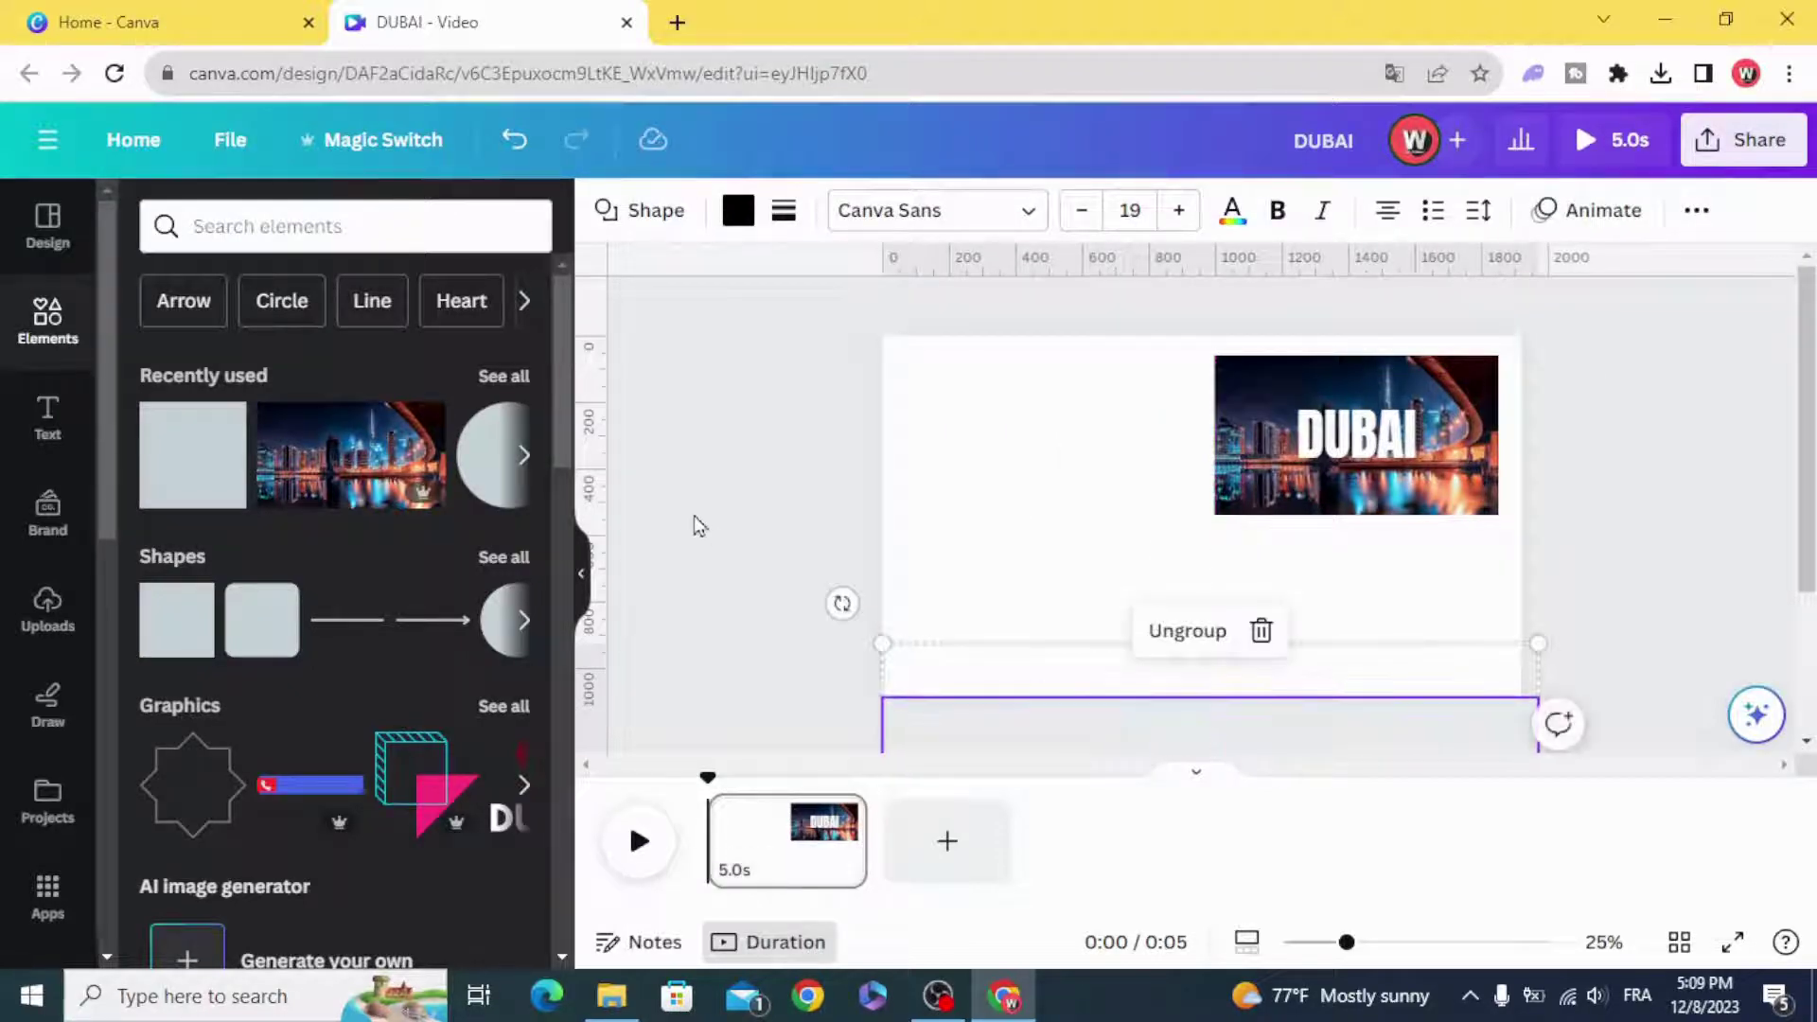
# Step: Enlarge the DUBAI photo group to fill the page and centre it on the guides
pyautogui.press('Delete')
pyautogui.click(1372, 487)
pyautogui.moveTo(1371, 488); pyautogui.dragTo(1008, 422)
pyautogui.moveTo(1136, 451); pyautogui.dragTo(1505, 813)
pyautogui.moveTo(943, 402); pyautogui.dragTo(478, 174)
pyautogui.moveTo(963, 530)
pyautogui.mouseDown()
pyautogui.moveTo(1015, 539)
pyautogui.moveTo(989, 541)
pyautogui.mouseUp()
pyautogui.moveTo(974, 674); pyautogui.dragTo(1001, 517)
# Step: Move both black bands back so they meet in the middle, covering the photo
pyautogui.click(1012, 629)
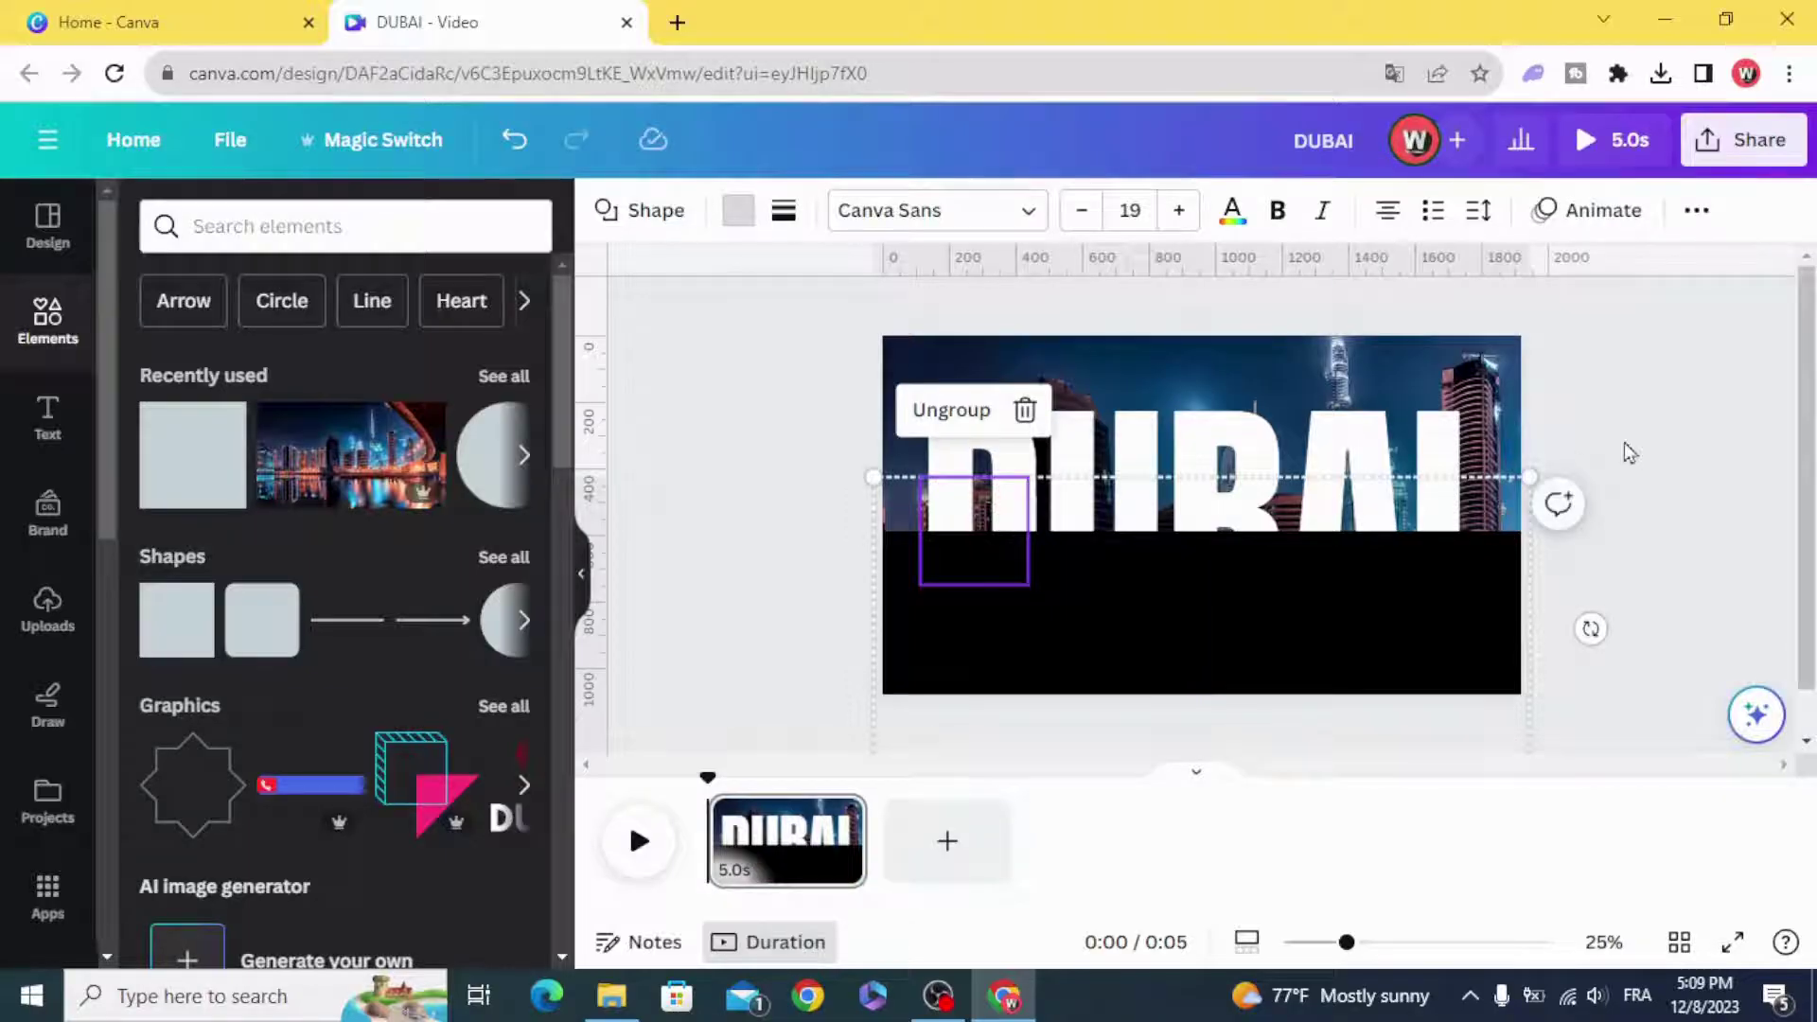
pyautogui.click(1277, 326)
pyautogui.click(1354, 349)
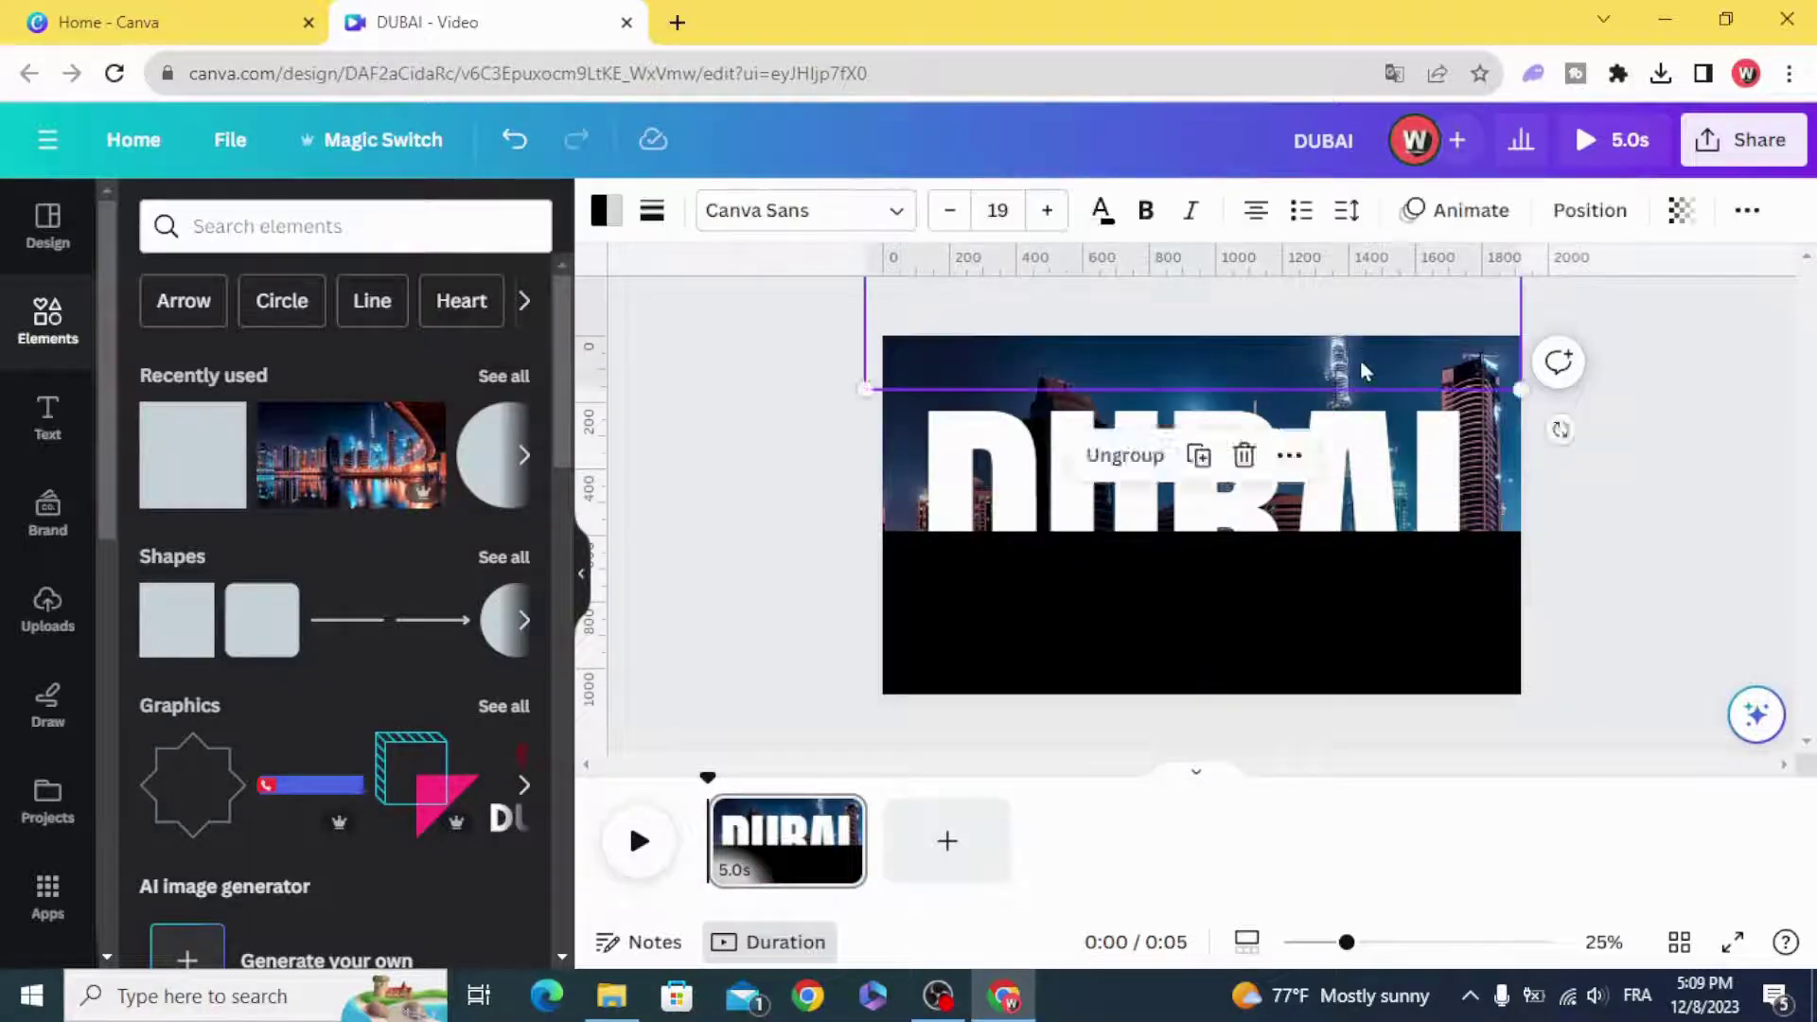
pyautogui.moveTo(1360, 359); pyautogui.dragTo(1362, 539)
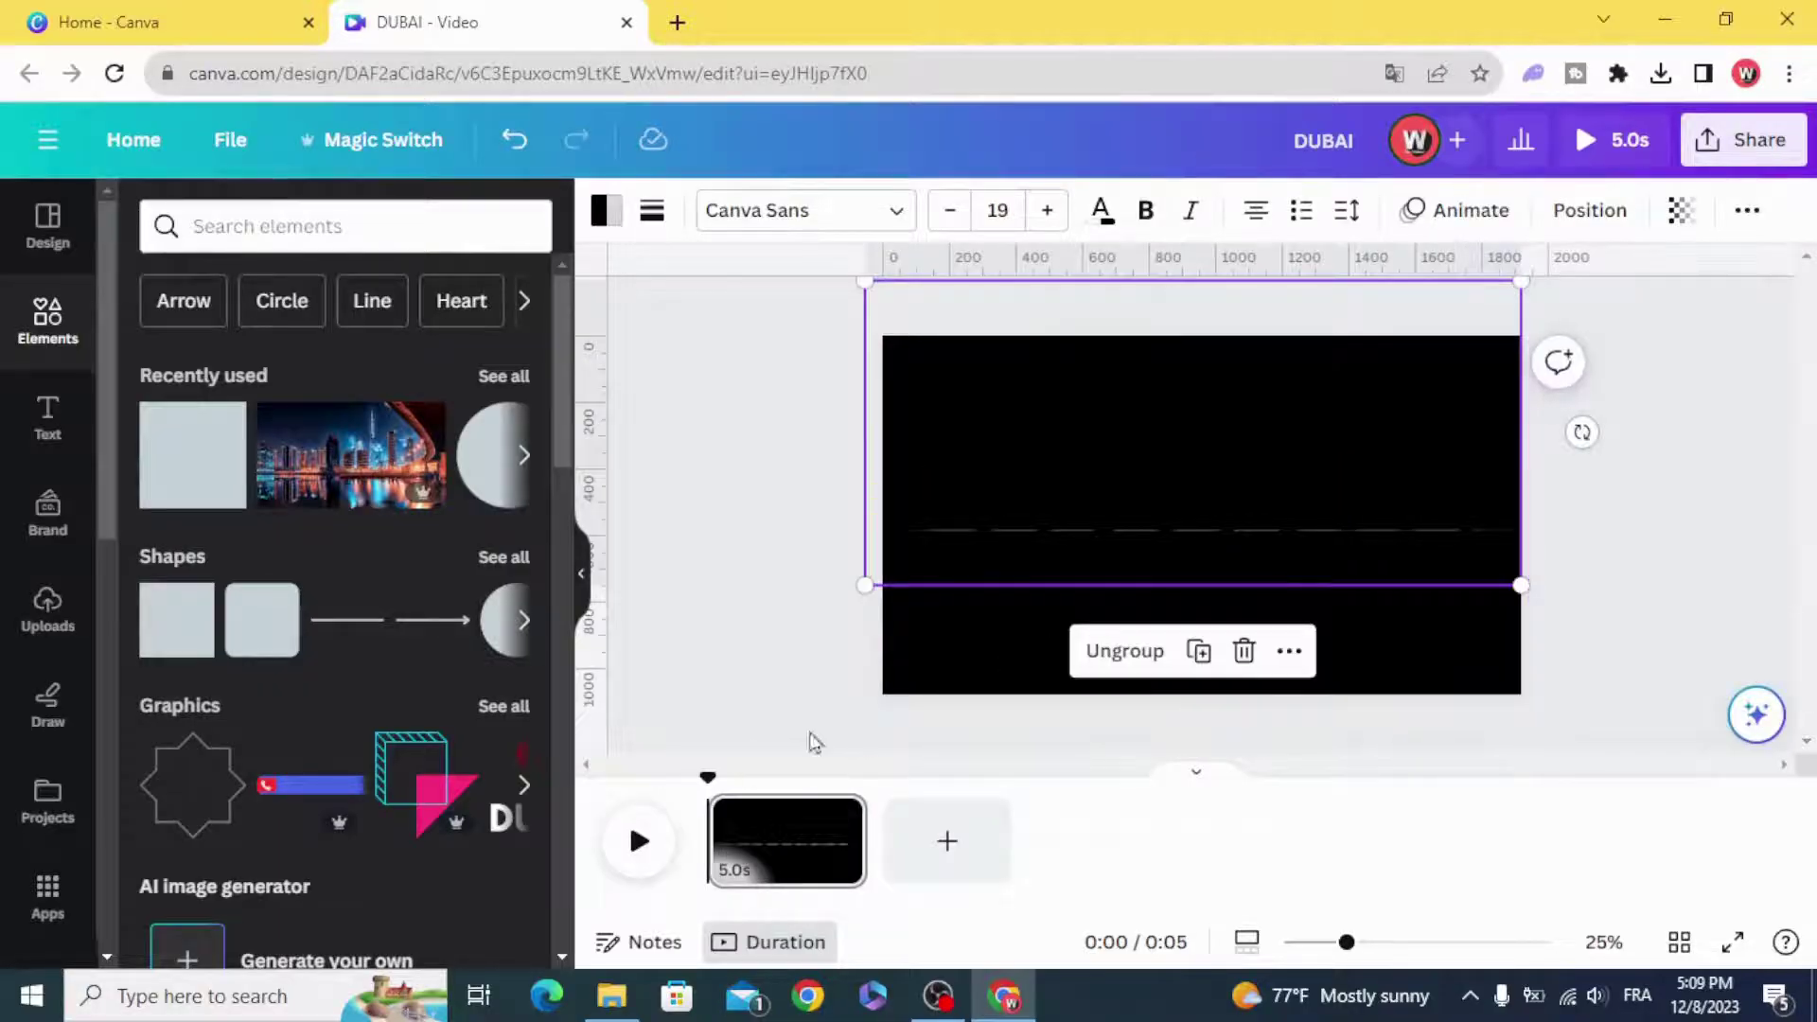
pyautogui.click(965, 628)
pyautogui.moveTo(1004, 630); pyautogui.dragTo(1001, 622)
# Step: Duplicate the page and move its black bands up and down off the photo
pyautogui.click(839, 816)
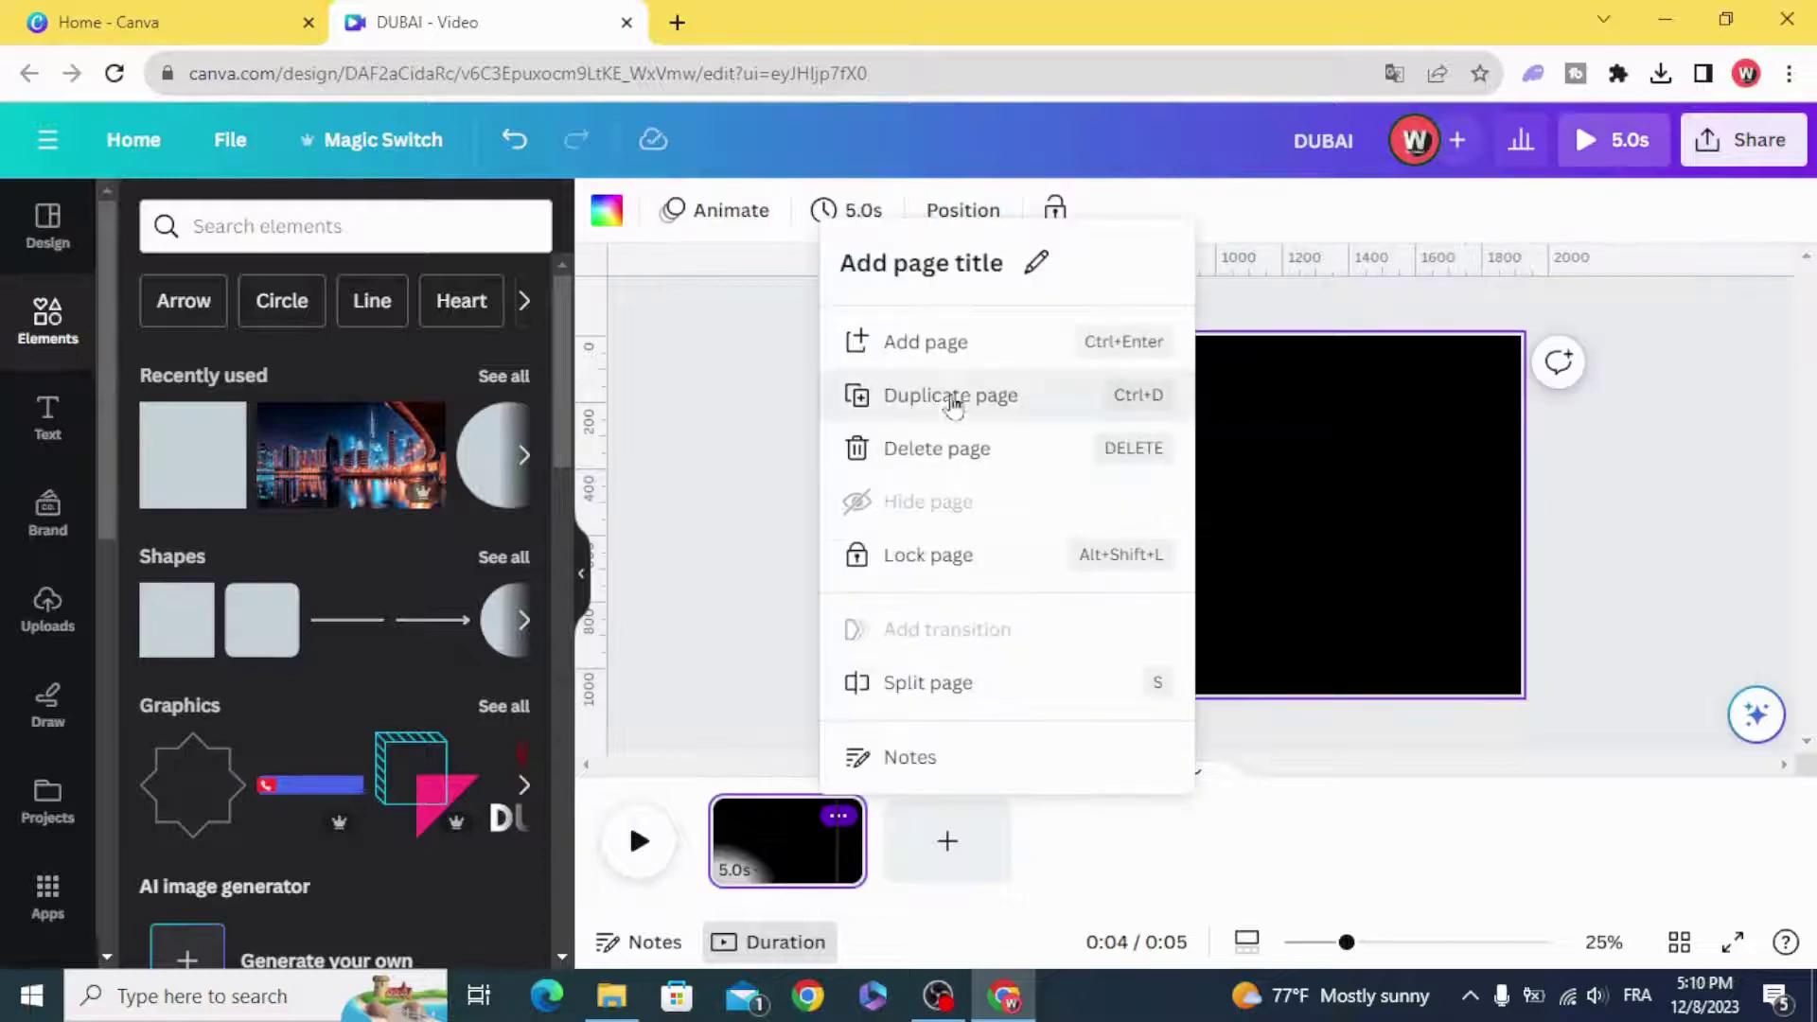
pyautogui.click(833, 394)
pyautogui.click(1022, 602)
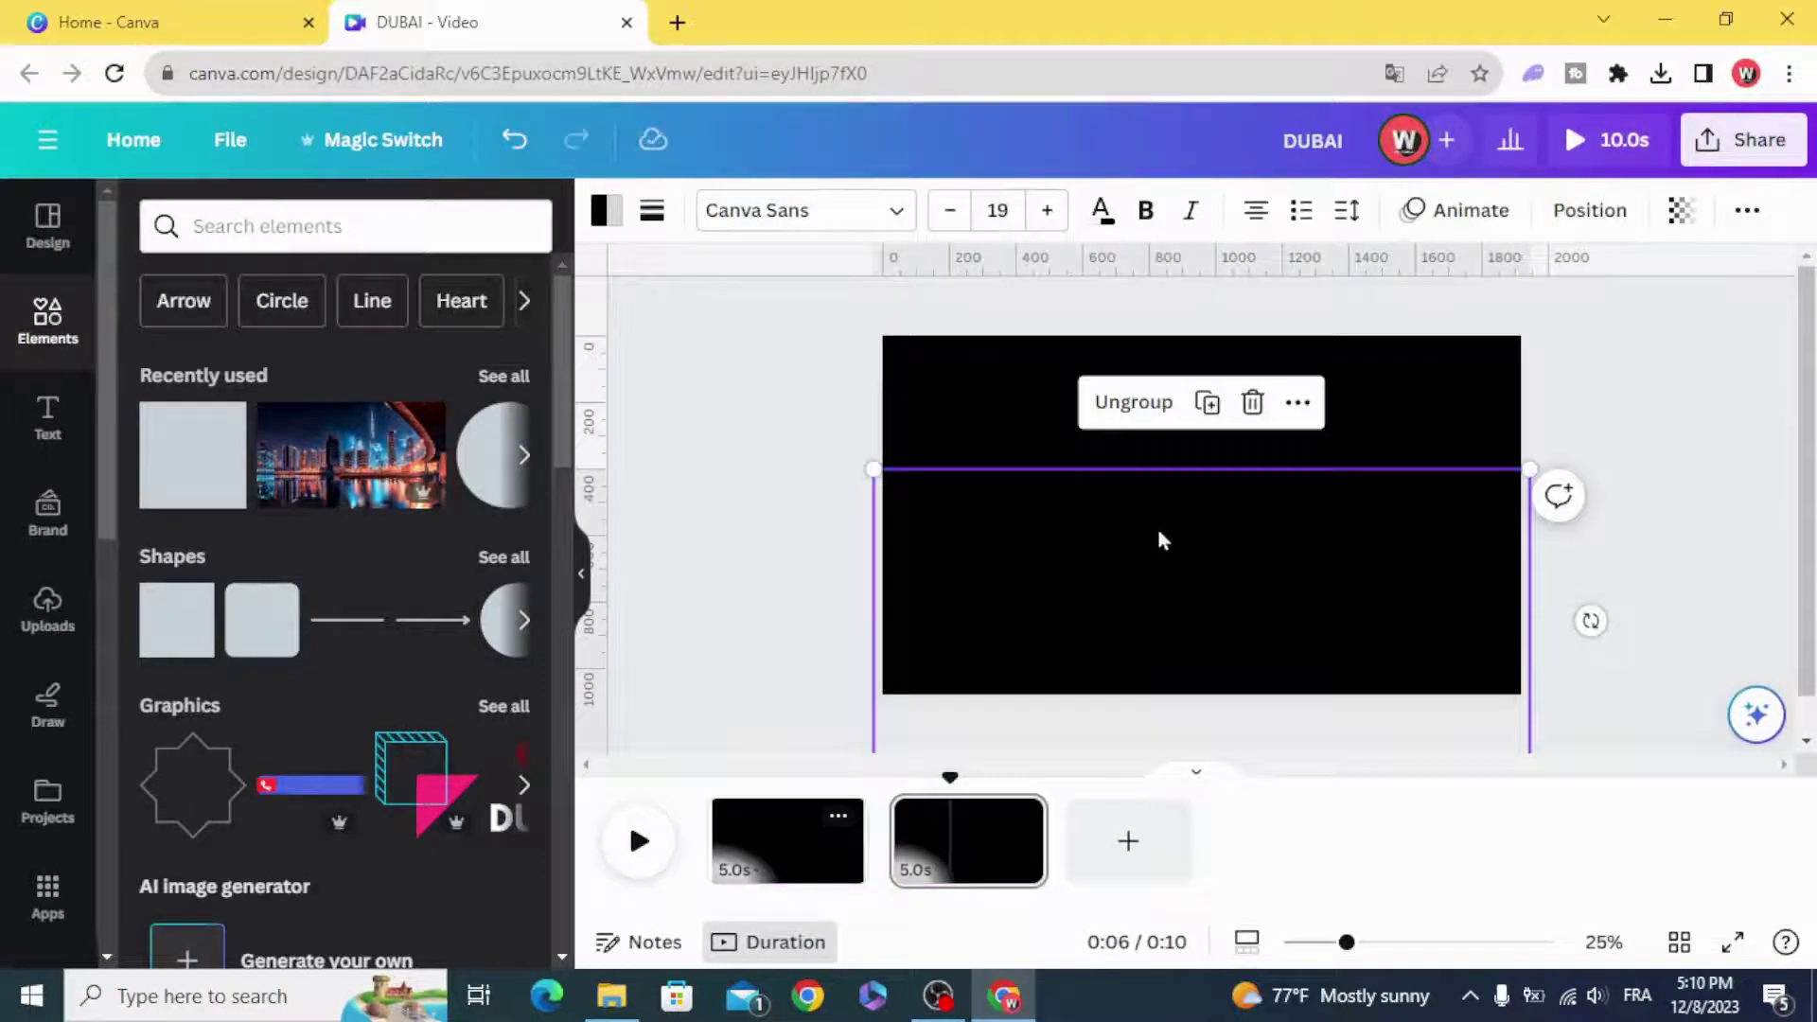
pyautogui.moveTo(1162, 539); pyautogui.dragTo(1152, 697)
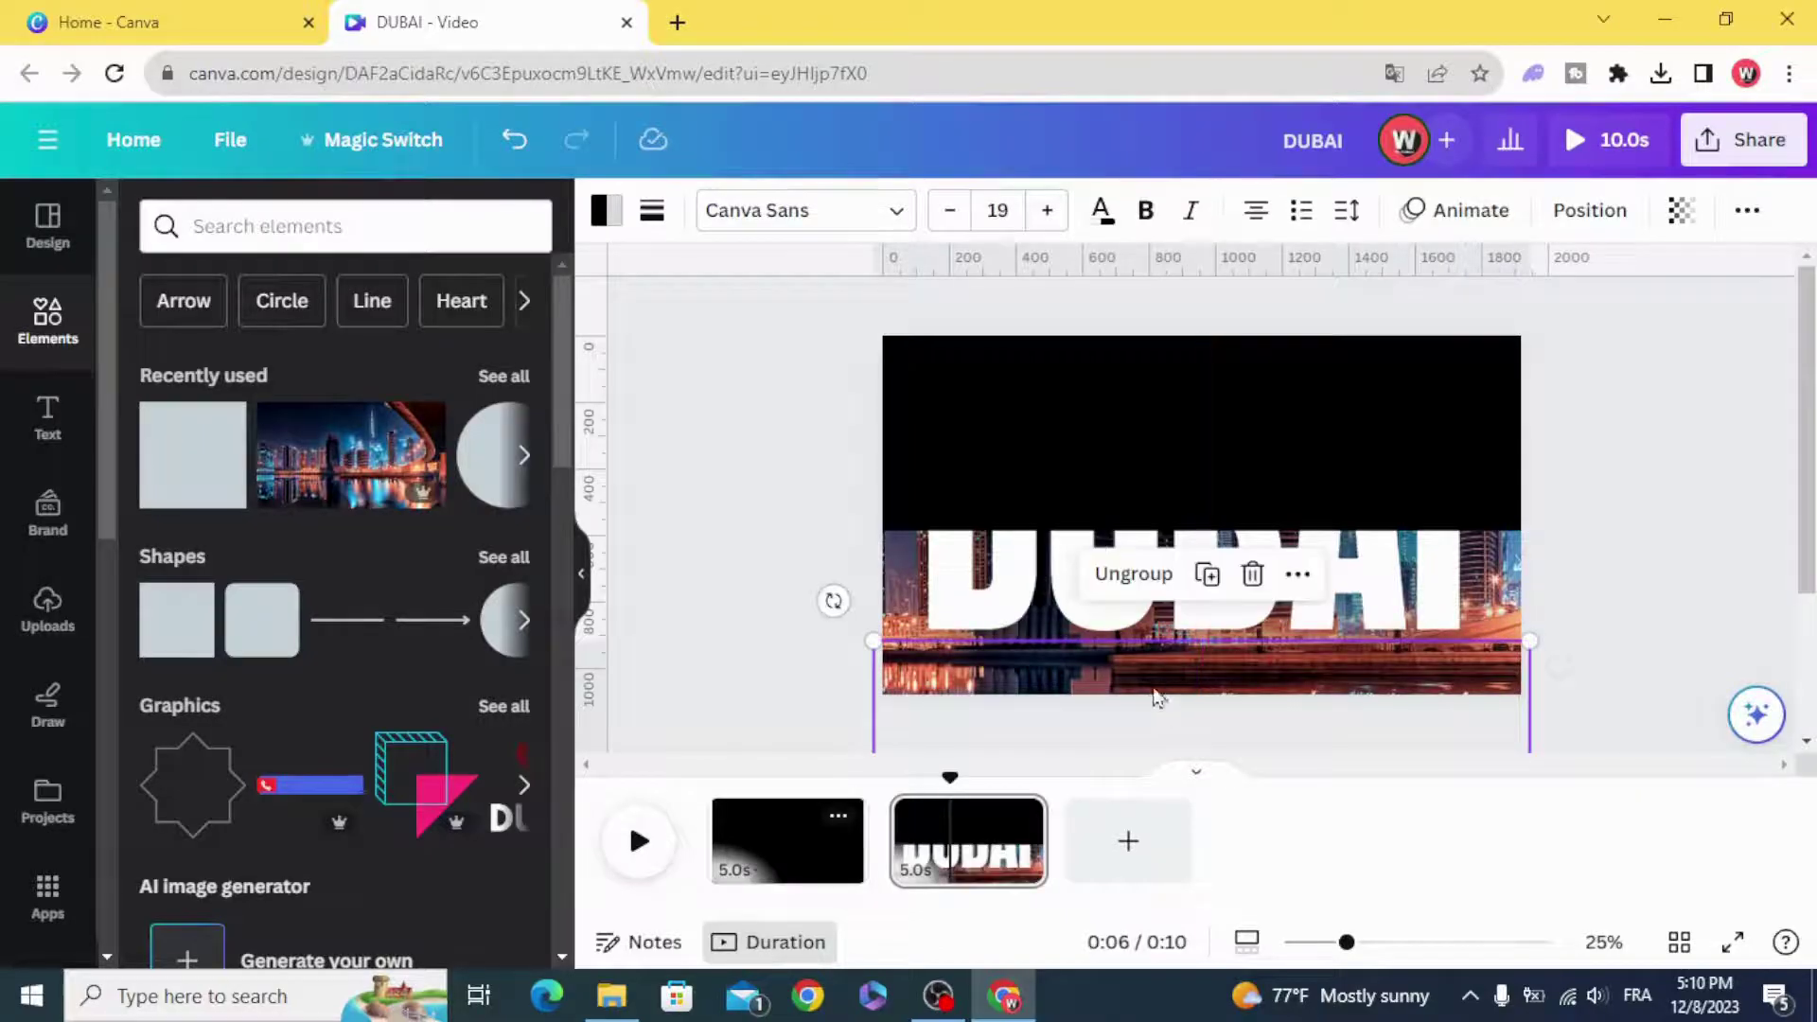
pyautogui.moveTo(1114, 495); pyautogui.dragTo(1102, 296)
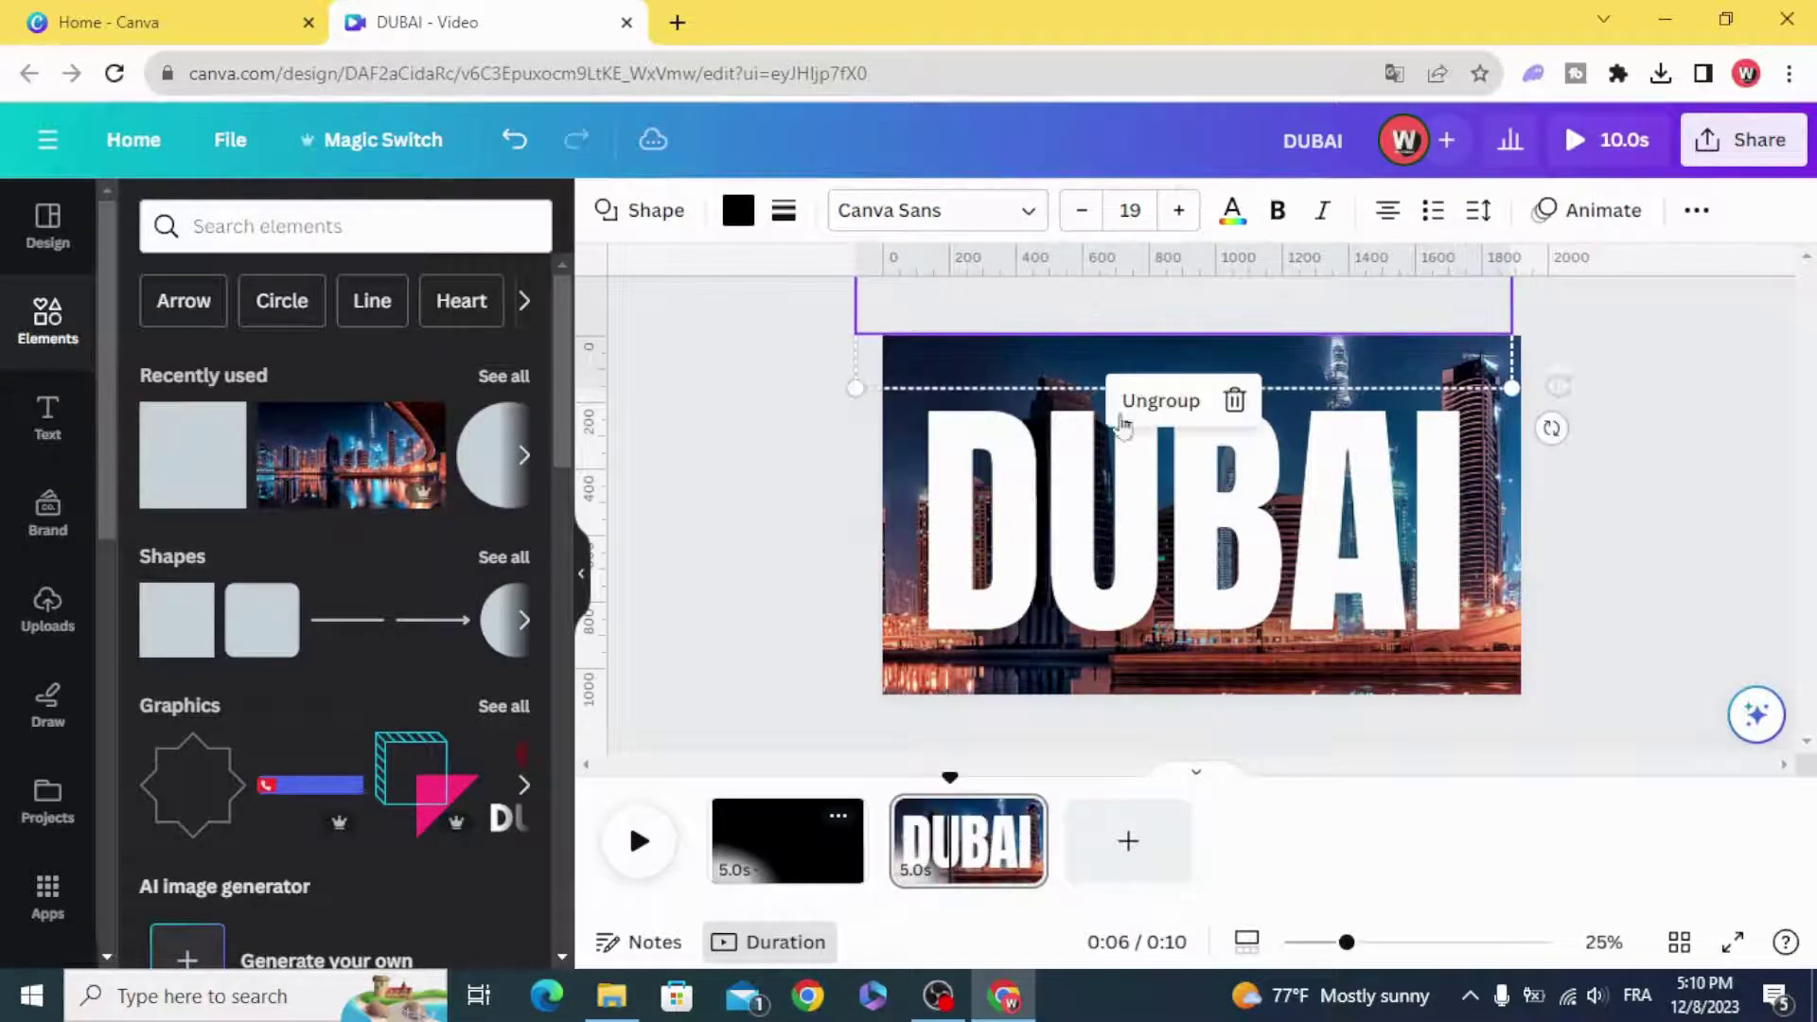
# Step: Resize the DUBAI photo group on the second page to fit the page exactly
pyautogui.click(1042, 568)
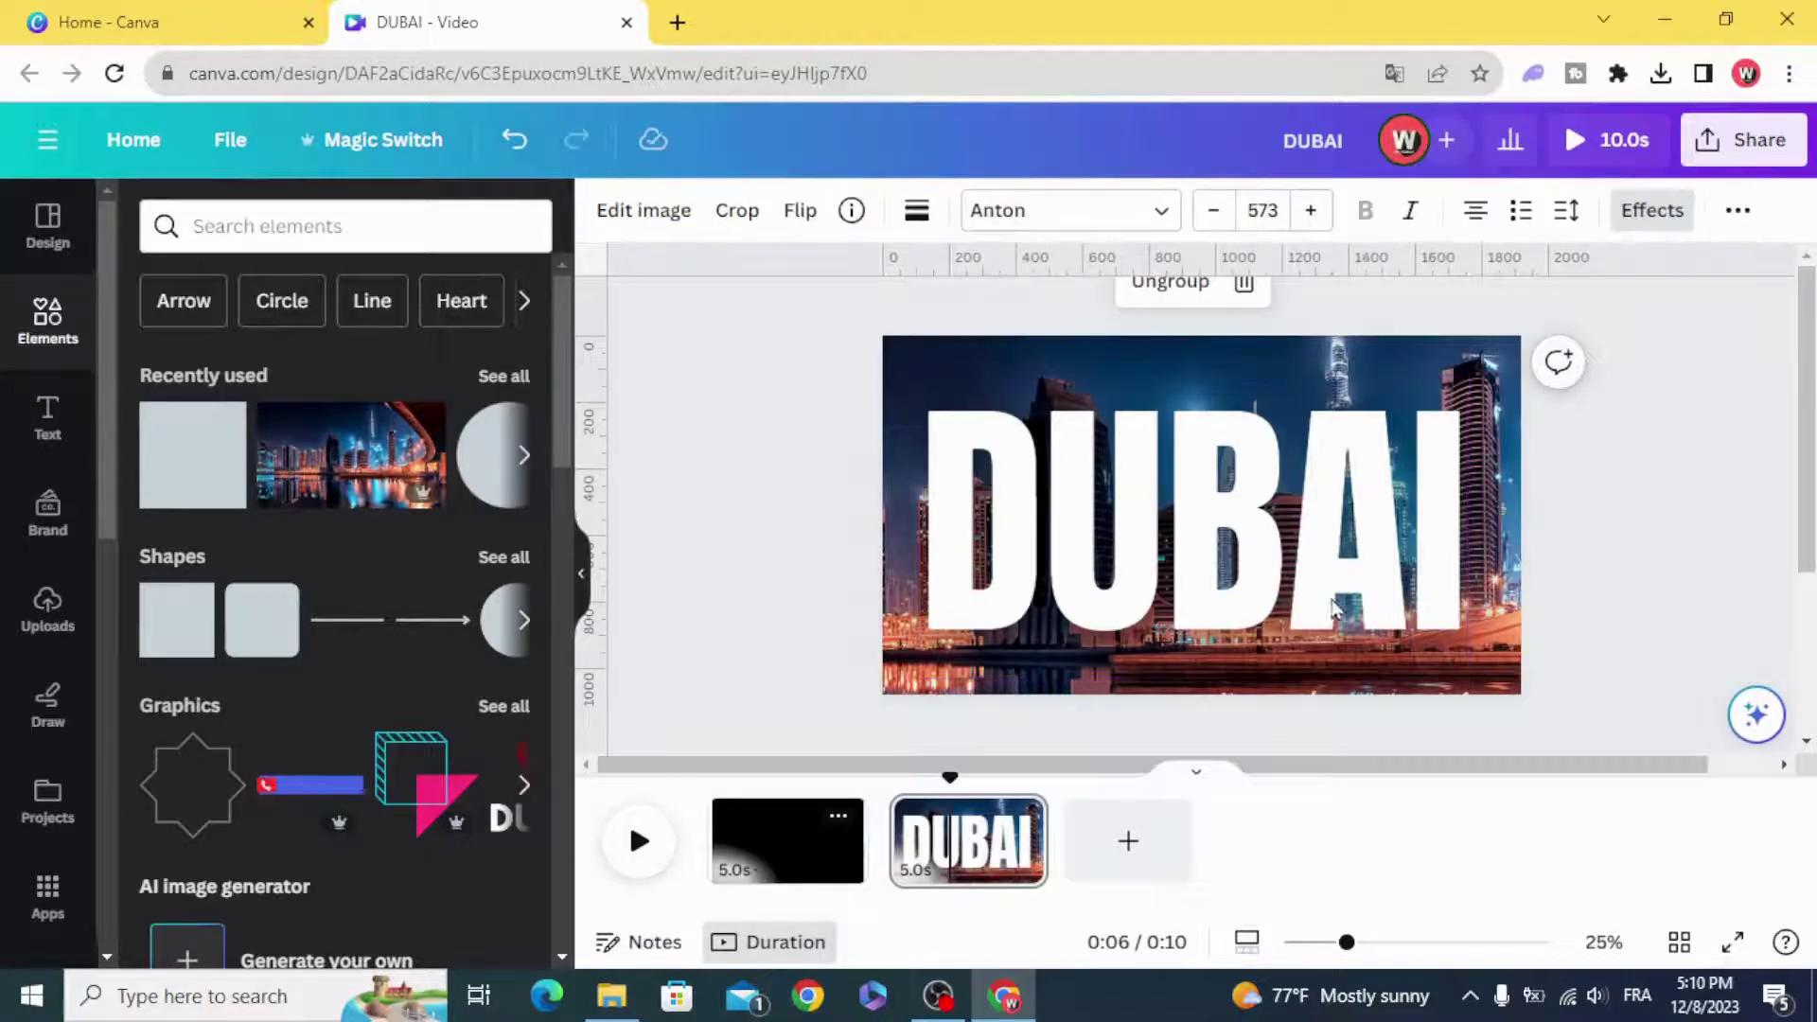
pyautogui.scroll(-2, 1334, 608)
pyautogui.moveTo(1346, 944); pyautogui.dragTo(1321, 942)
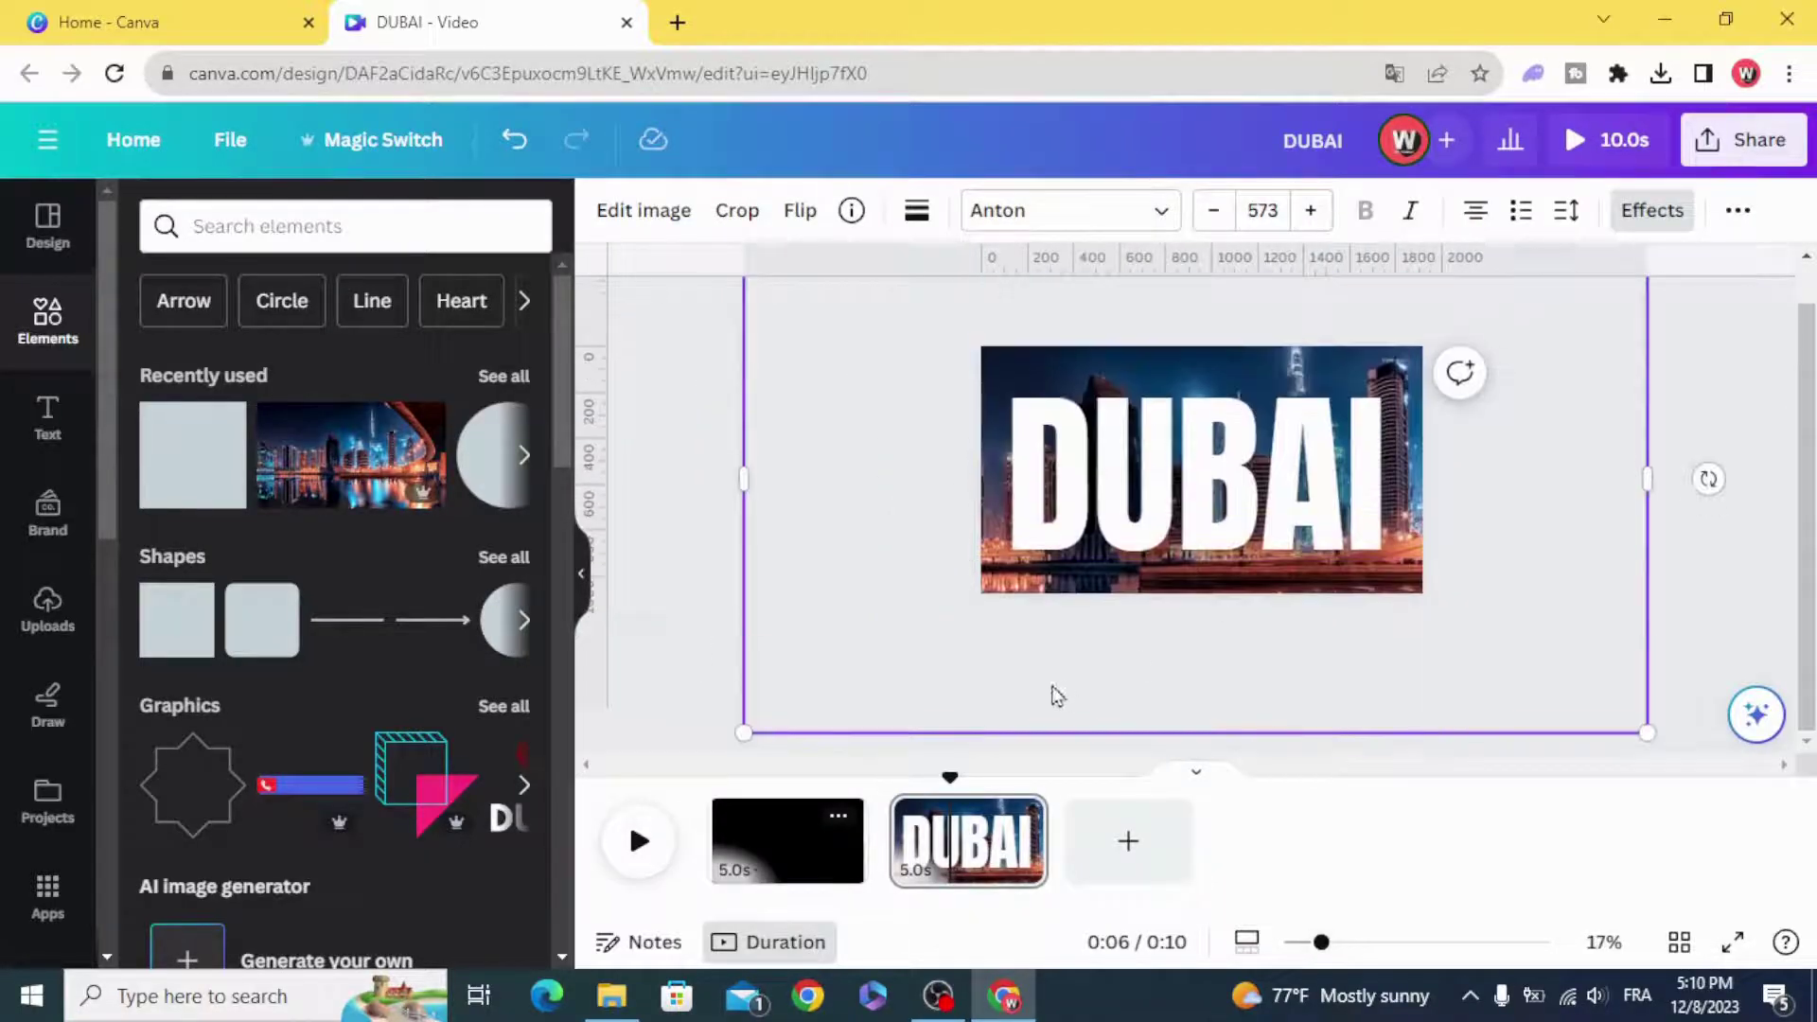
pyautogui.moveTo(744, 735); pyautogui.dragTo(1047, 600)
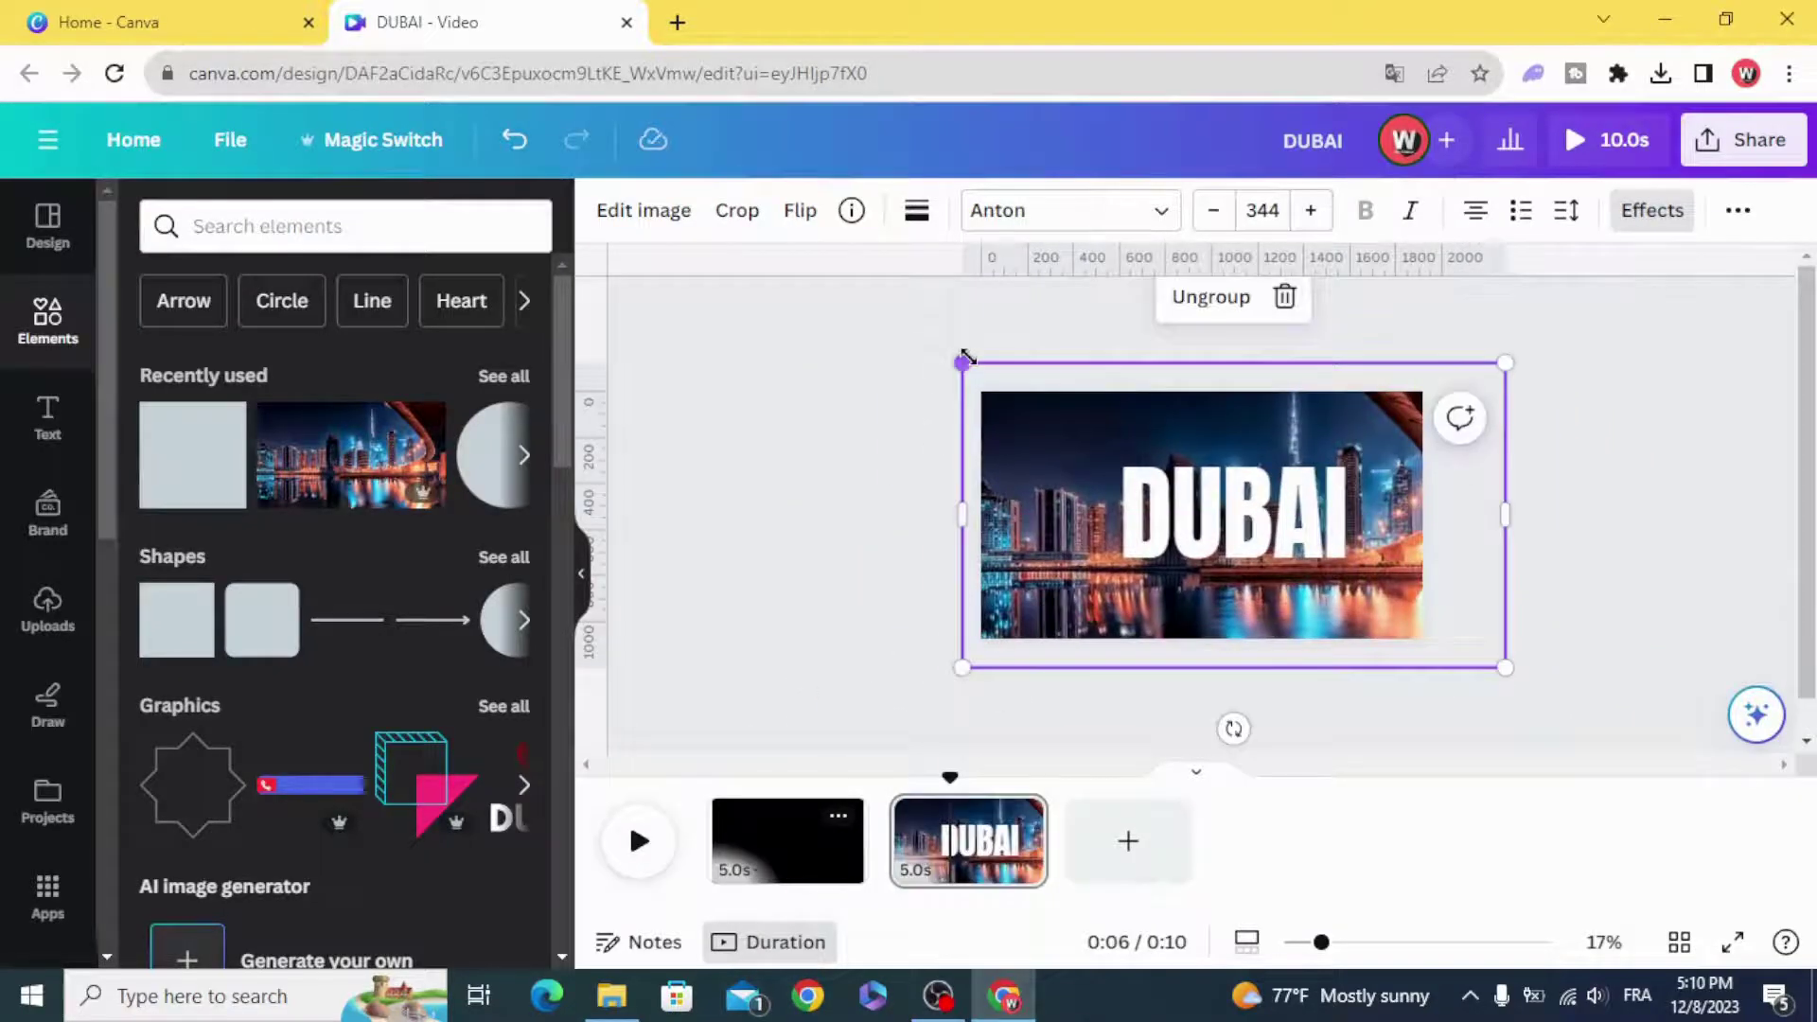
pyautogui.moveTo(962, 363); pyautogui.dragTo(1096, 439)
pyautogui.moveTo(1224, 560); pyautogui.dragTo(1107, 512)
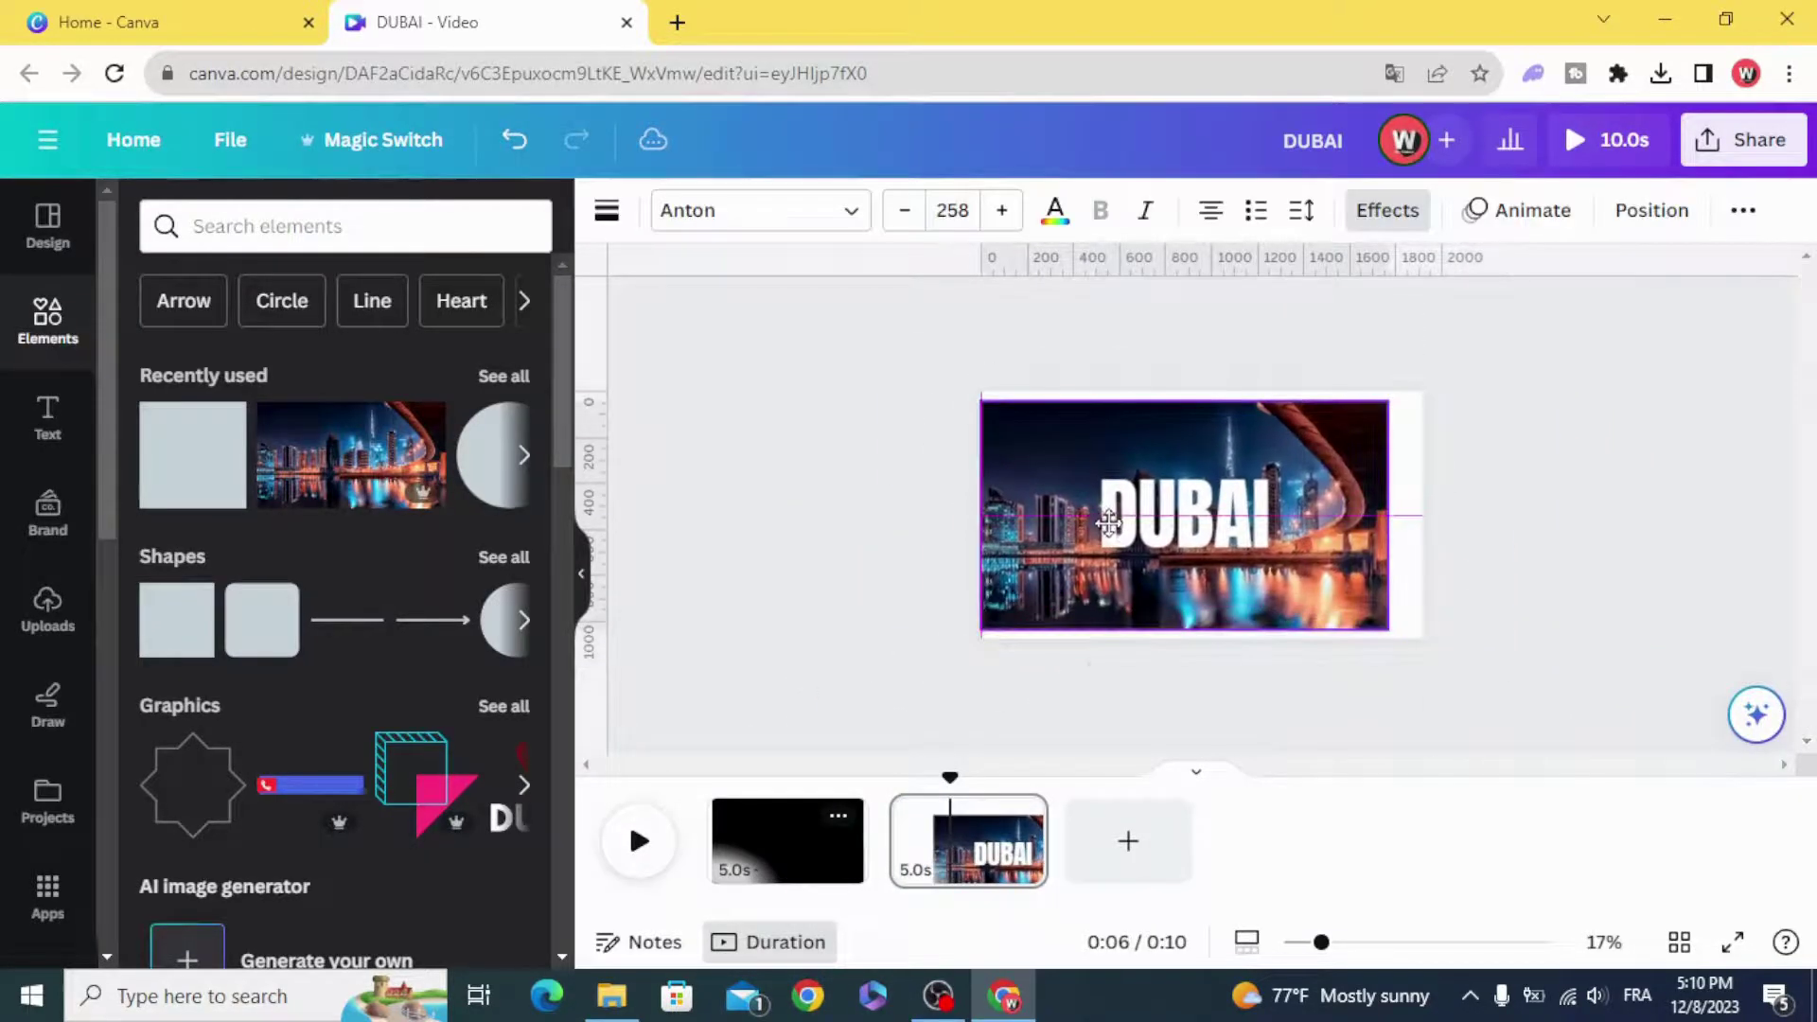
pyautogui.moveTo(1388, 619); pyautogui.dragTo(1423, 639)
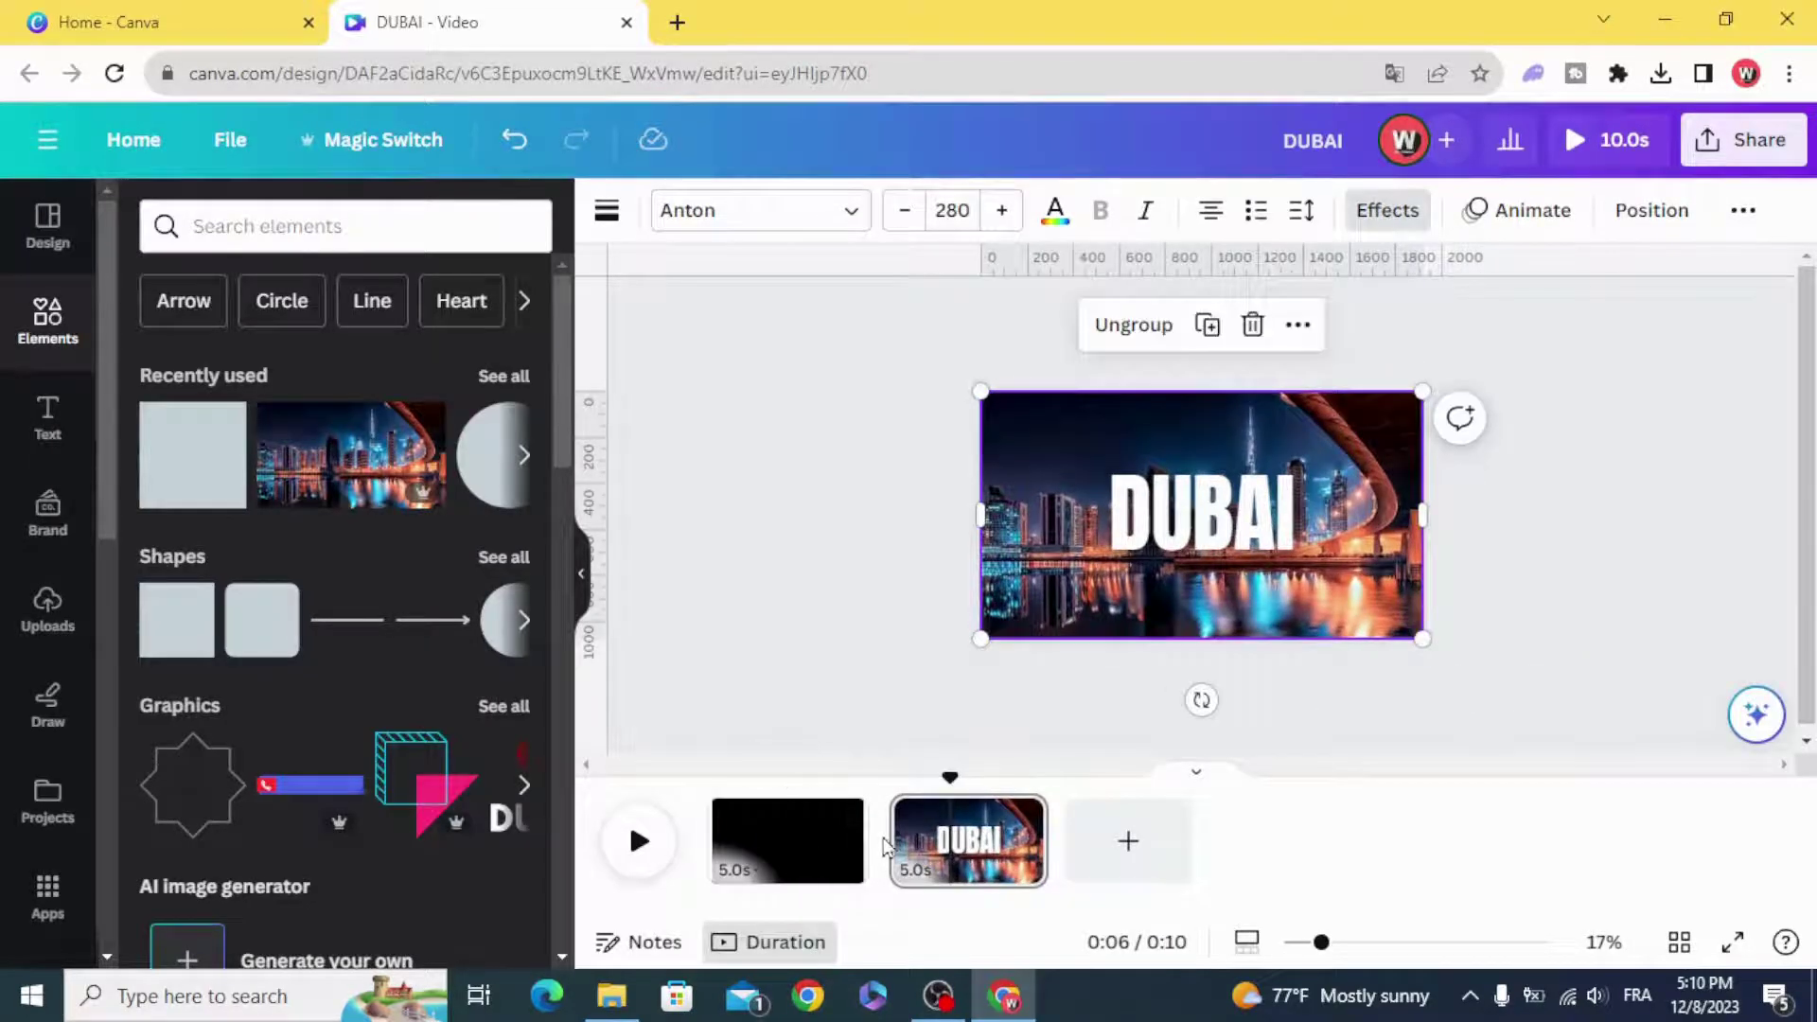
# Step: Add a Match & Move transition between the pages and trim them to 2.1s and 1.5s
pyautogui.click(892, 865)
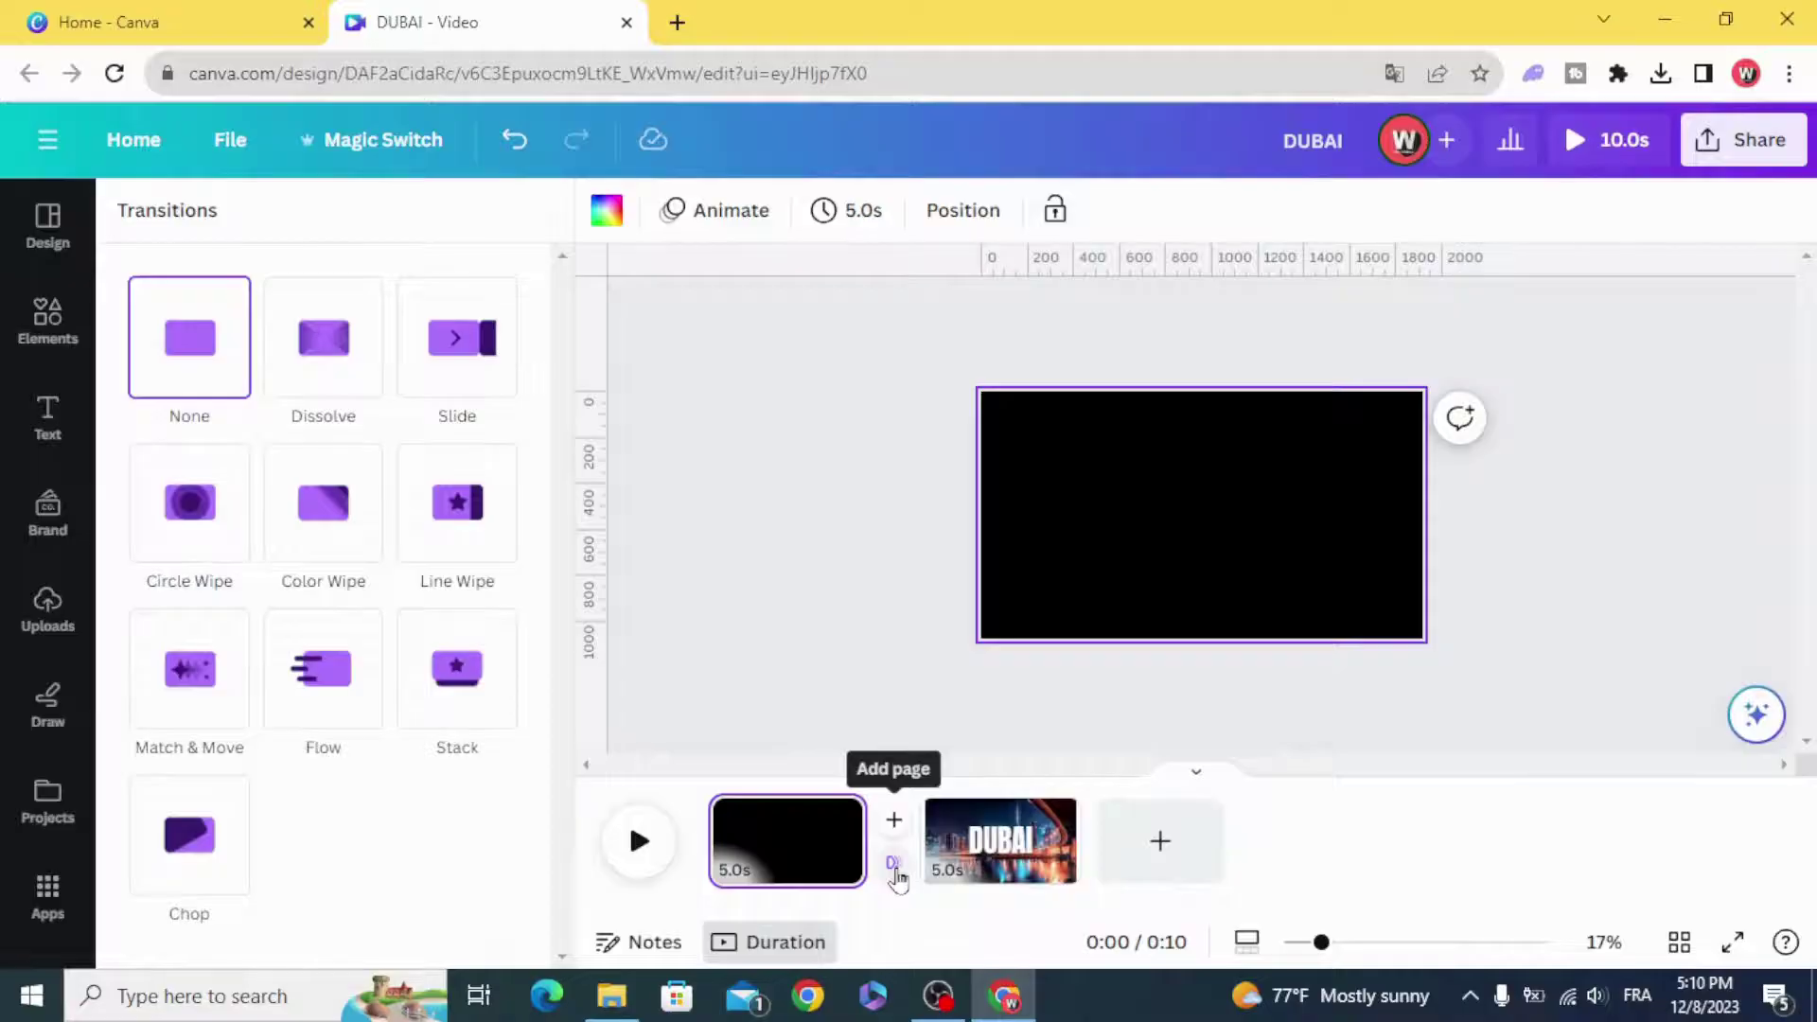
pyautogui.click(195, 683)
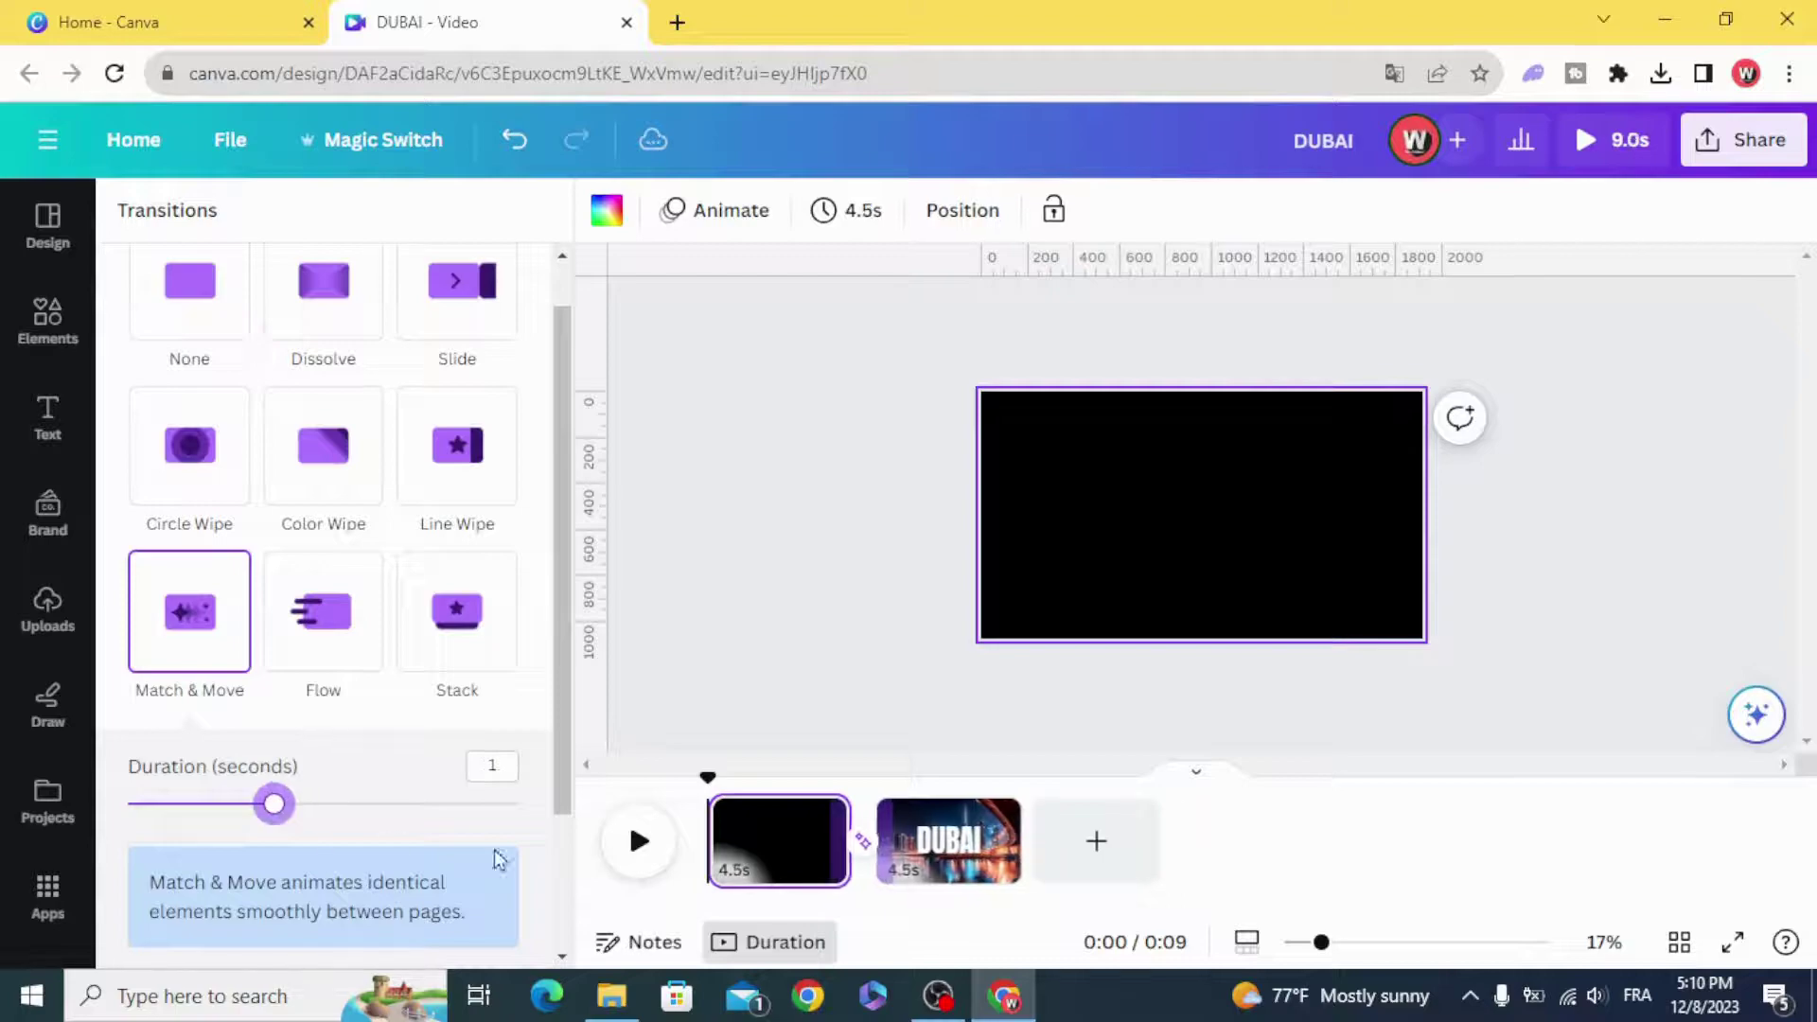
pyautogui.moveTo(818, 832)
pyautogui.mouseDown()
pyautogui.moveTo(772, 832)
pyautogui.moveTo(798, 833)
pyautogui.mouseUp()
pyautogui.moveTo(951, 830); pyautogui.dragTo(887, 842)
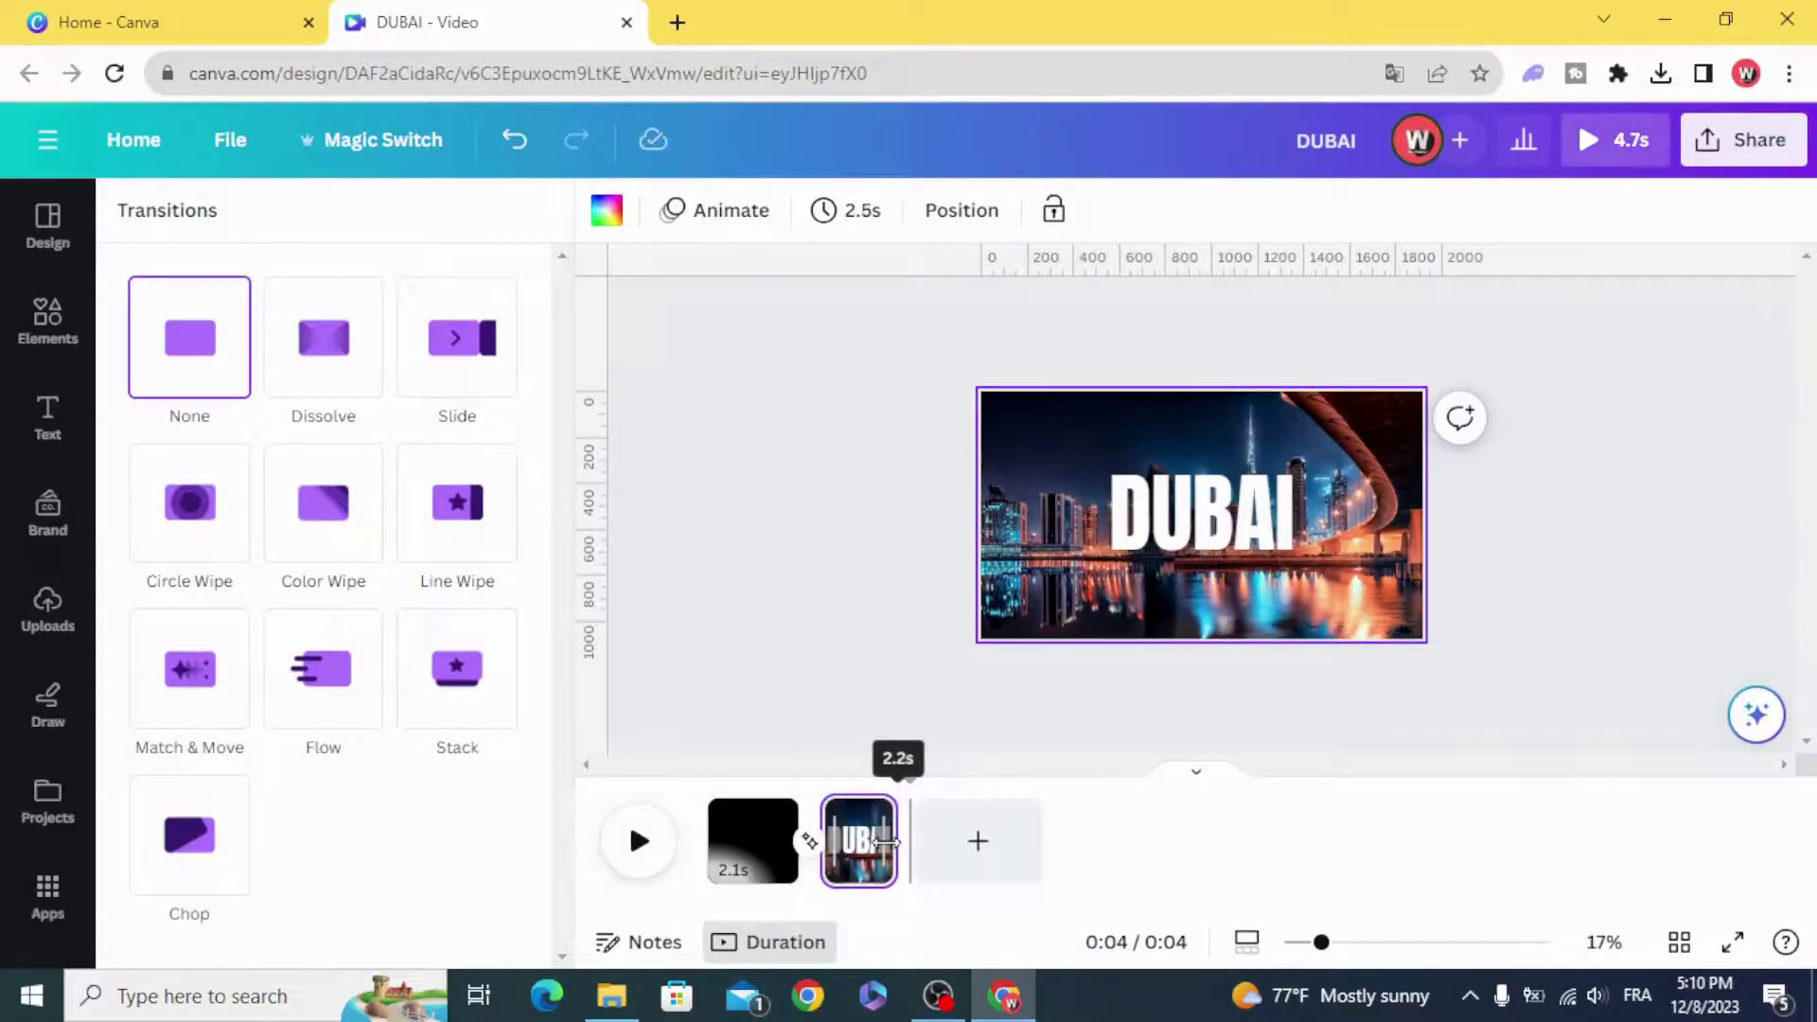
pyautogui.moveTo(864, 845); pyautogui.dragTo(864, 845)
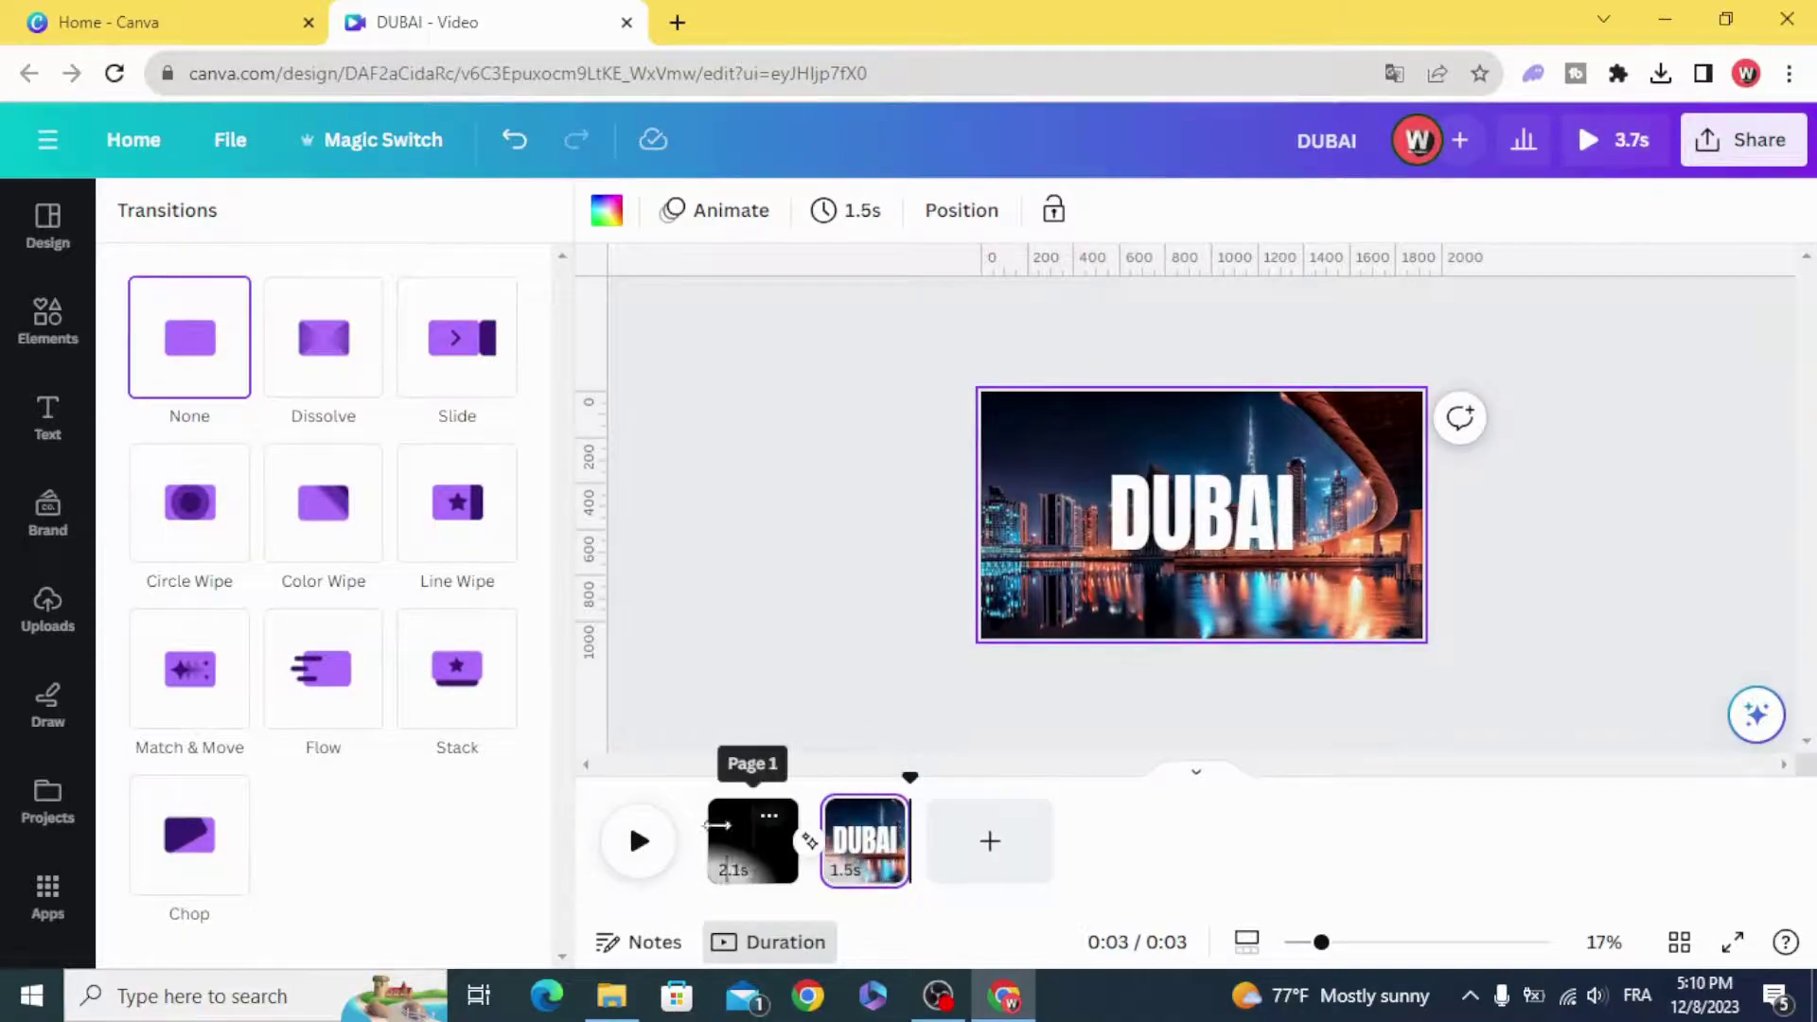
# Step: Duplicate the first black page and place the copy after the DUBAI page
pyautogui.click(768, 817)
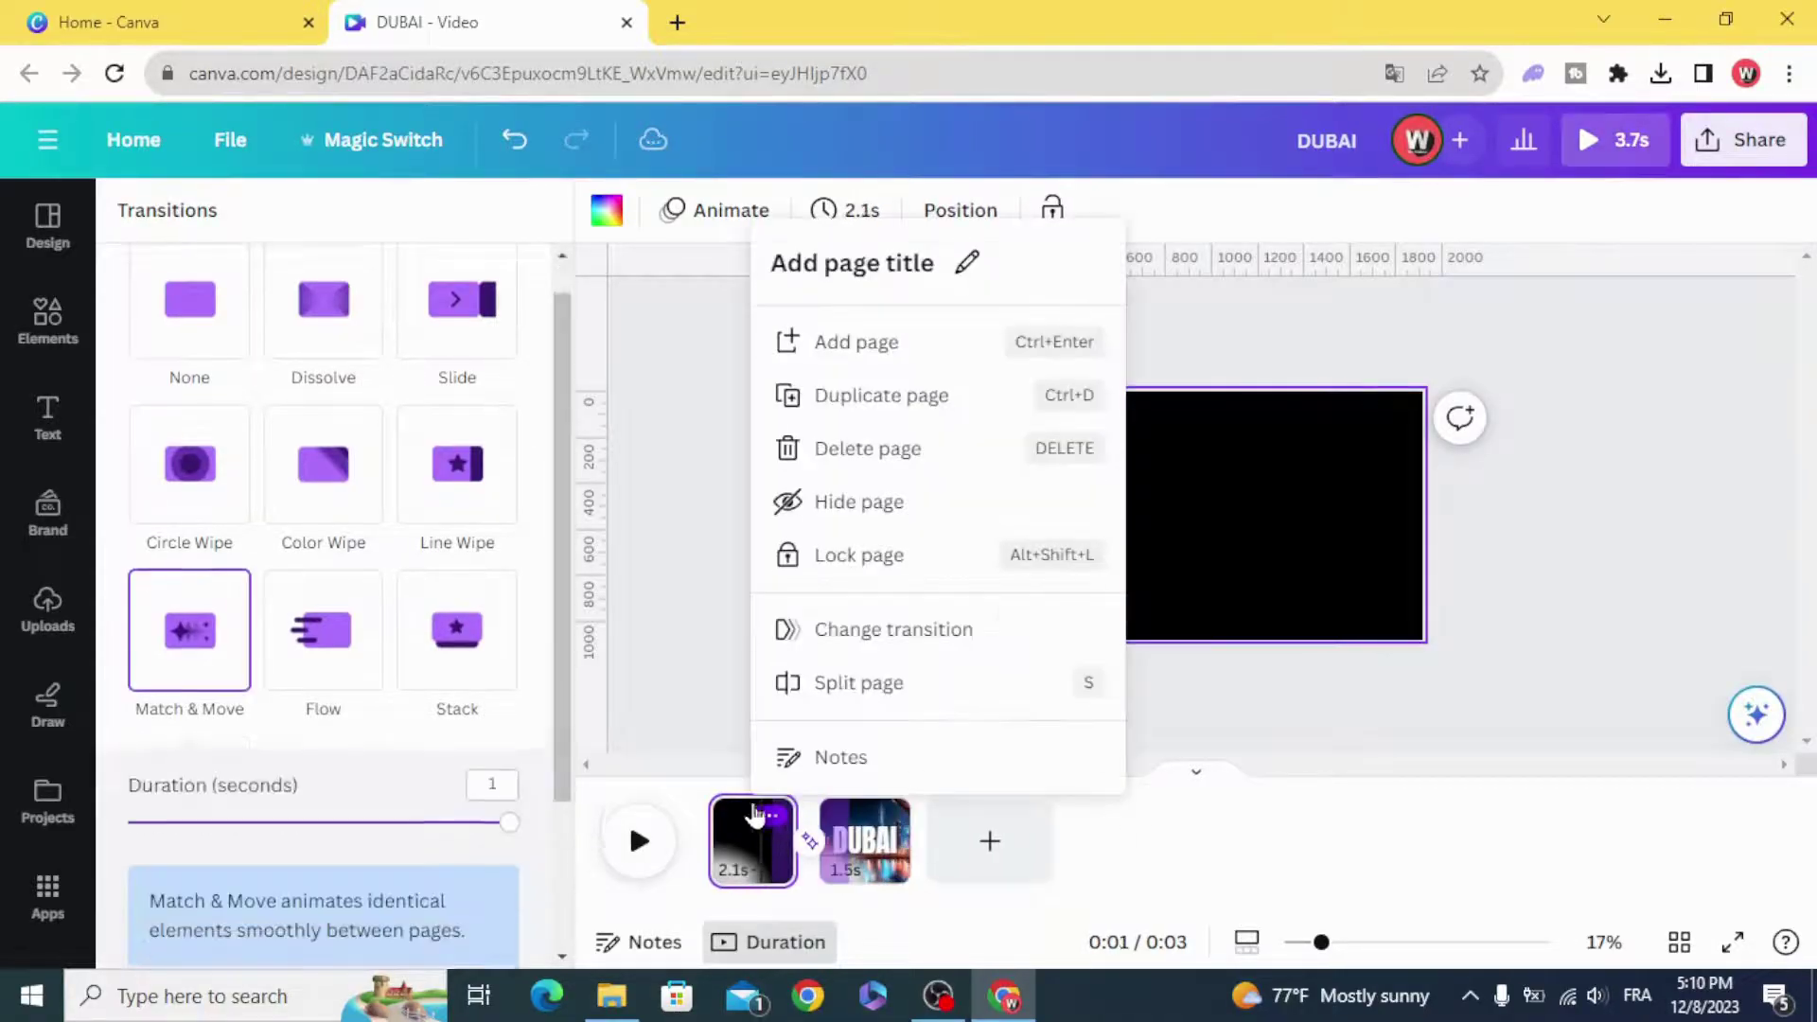
pyautogui.click(835, 401)
pyautogui.moveTo(864, 840); pyautogui.dragTo(980, 838)
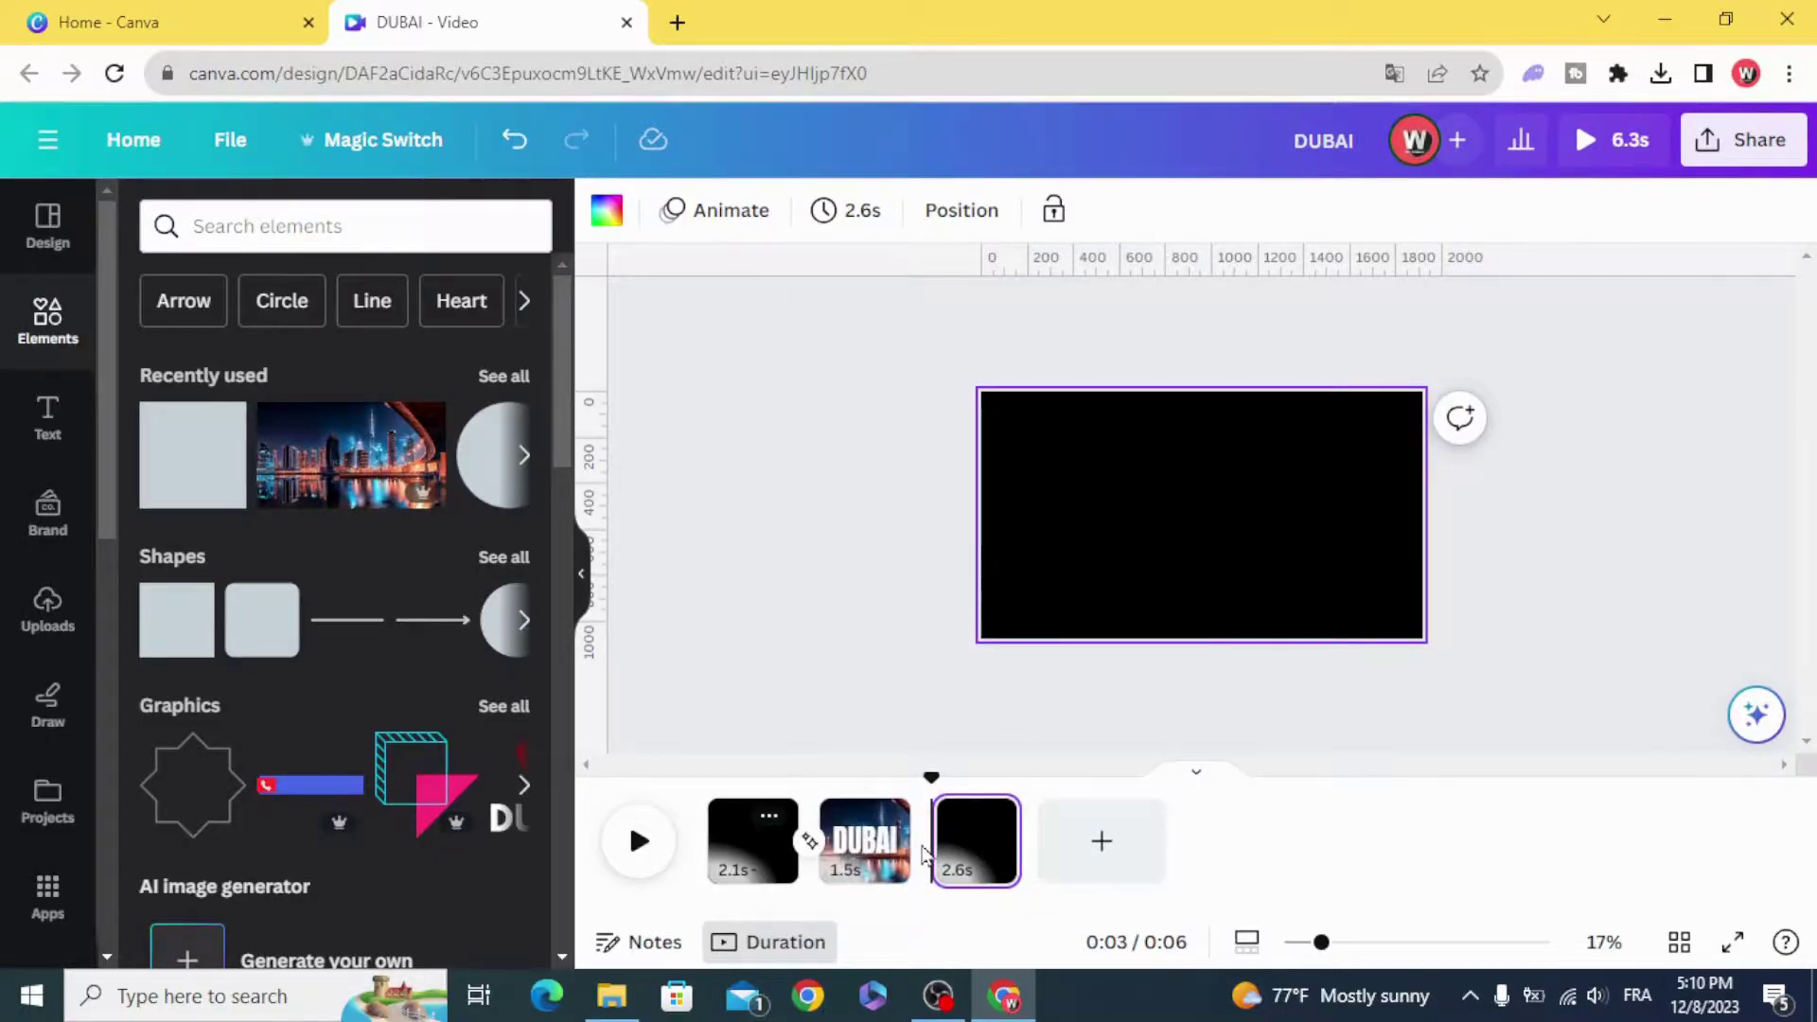
# Step: Add a Match & Move transition before the final black page and preview the 5.3 s video
pyautogui.moveTo(935, 868)
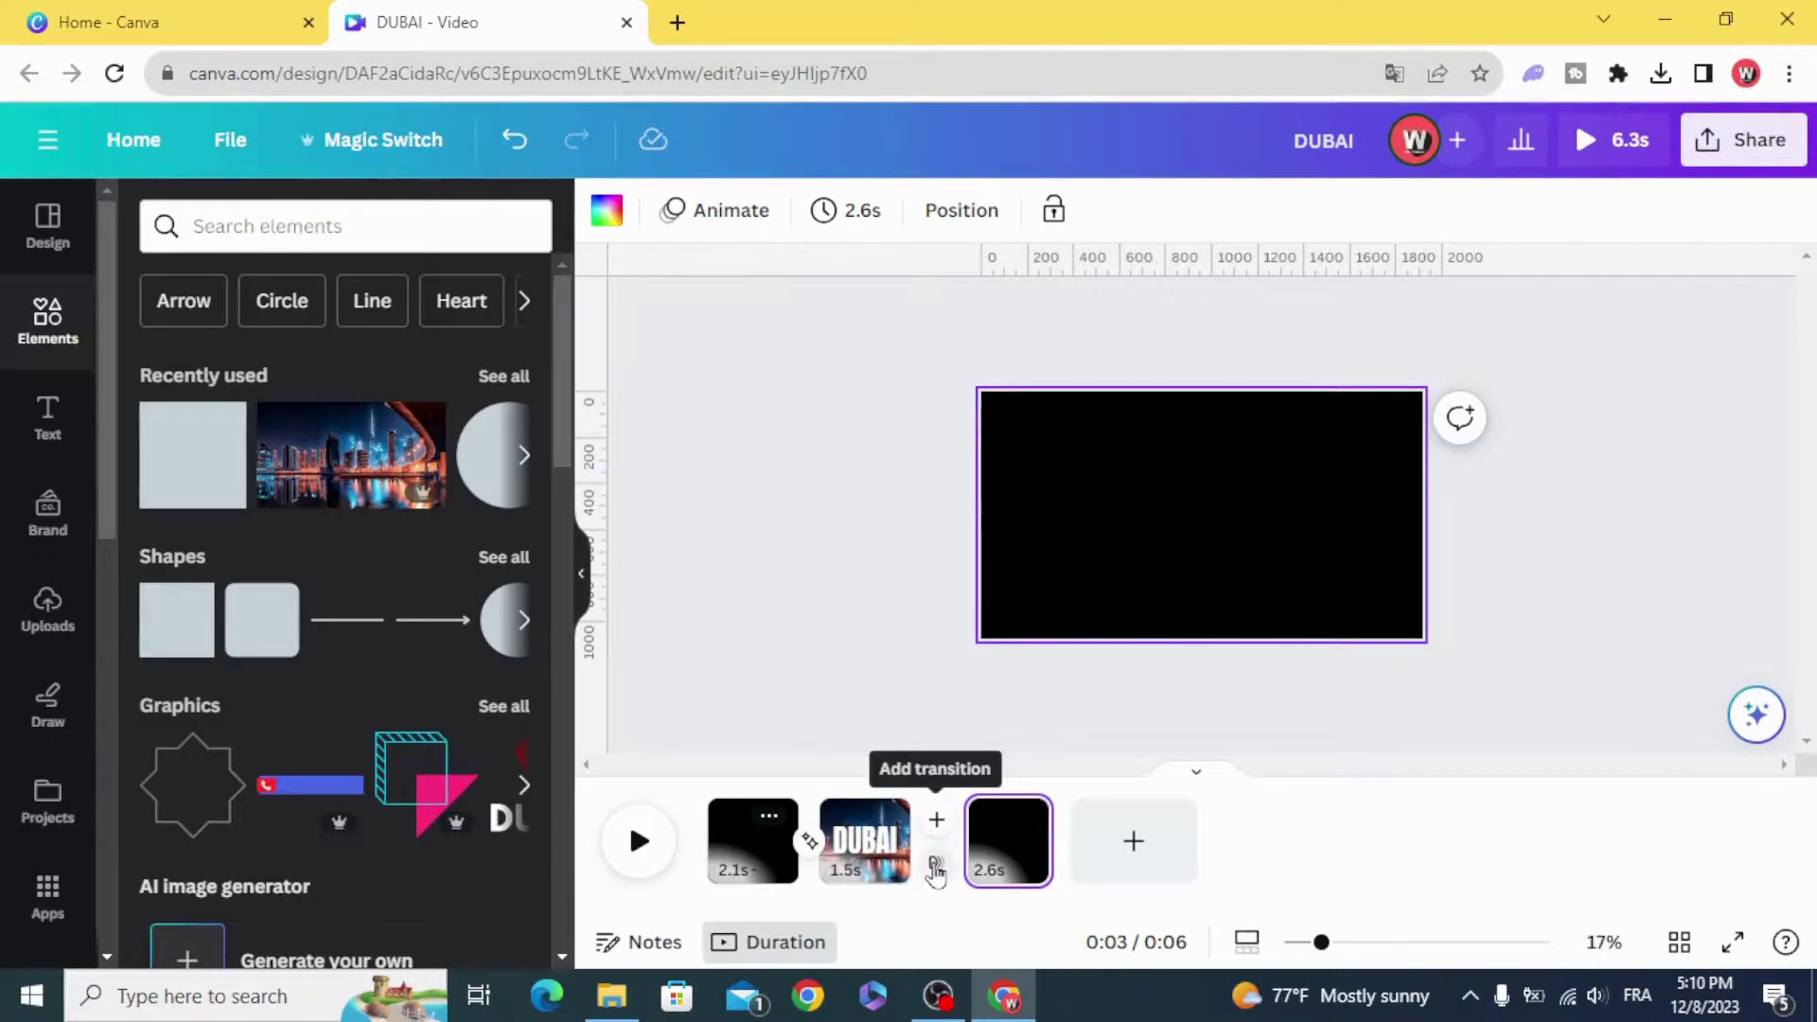
pyautogui.click(935, 869)
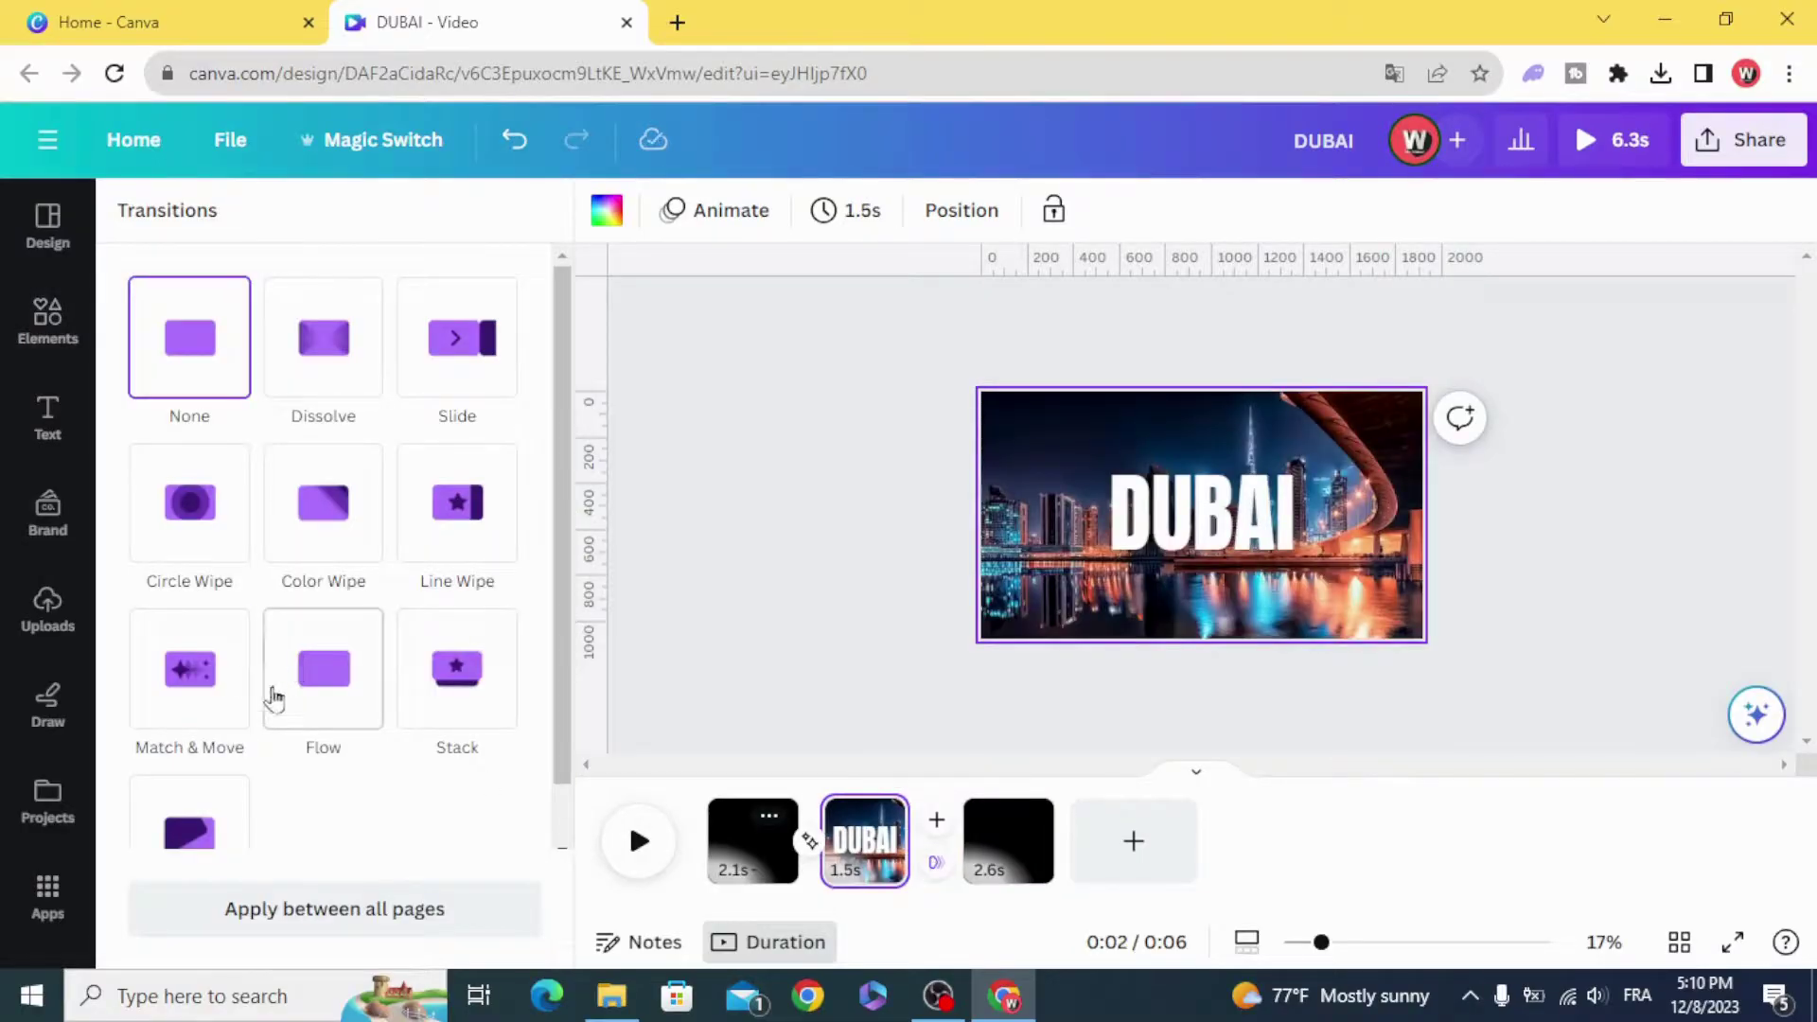
pyautogui.click(207, 669)
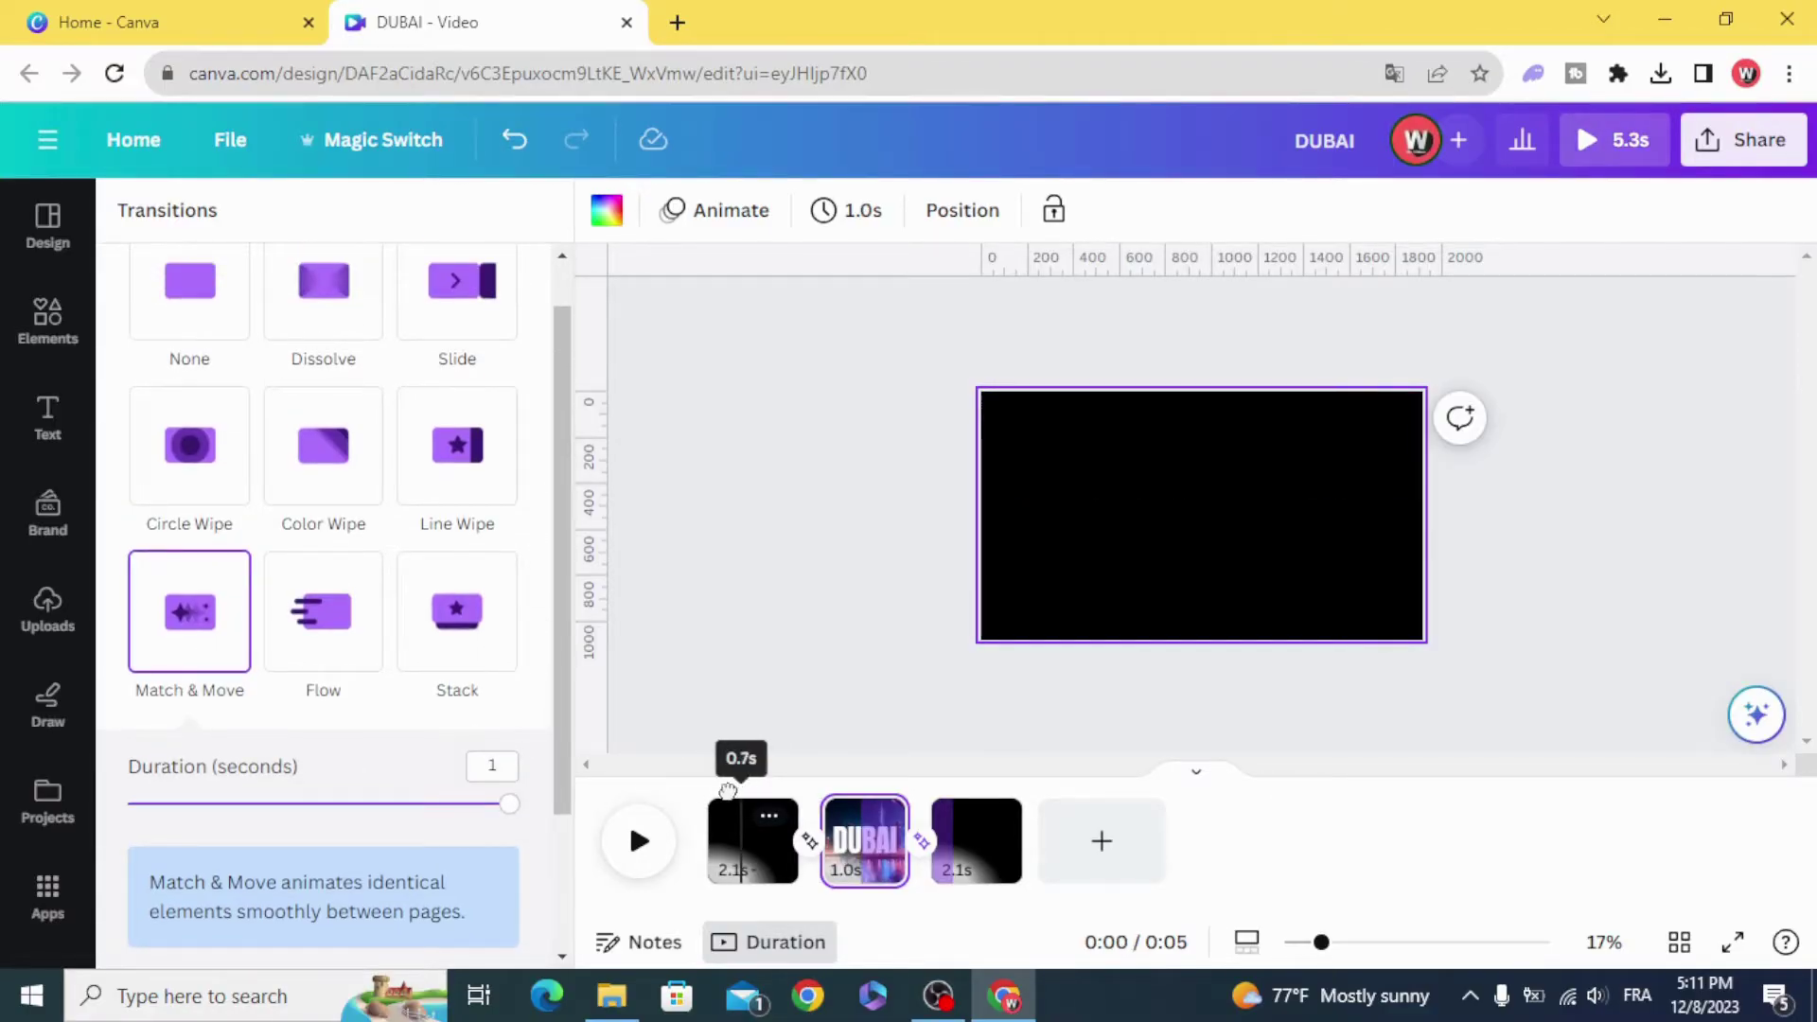
pyautogui.click(728, 795)
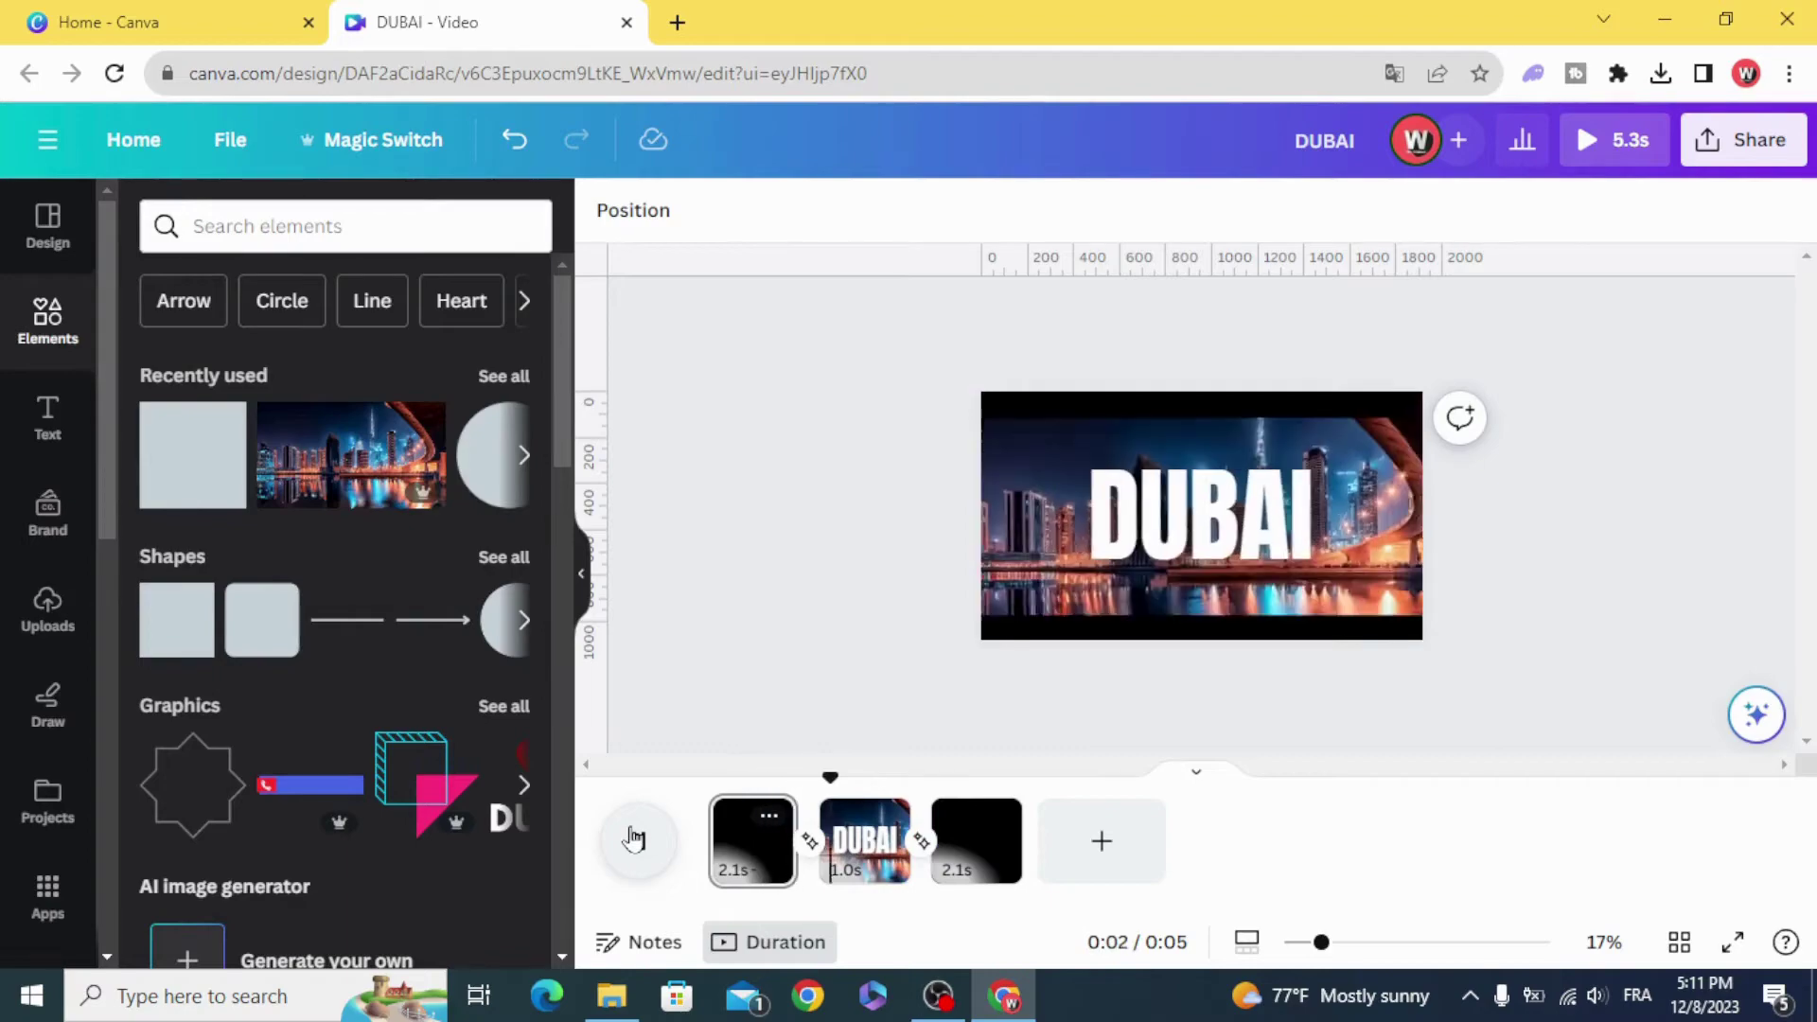
pyautogui.click(634, 839)
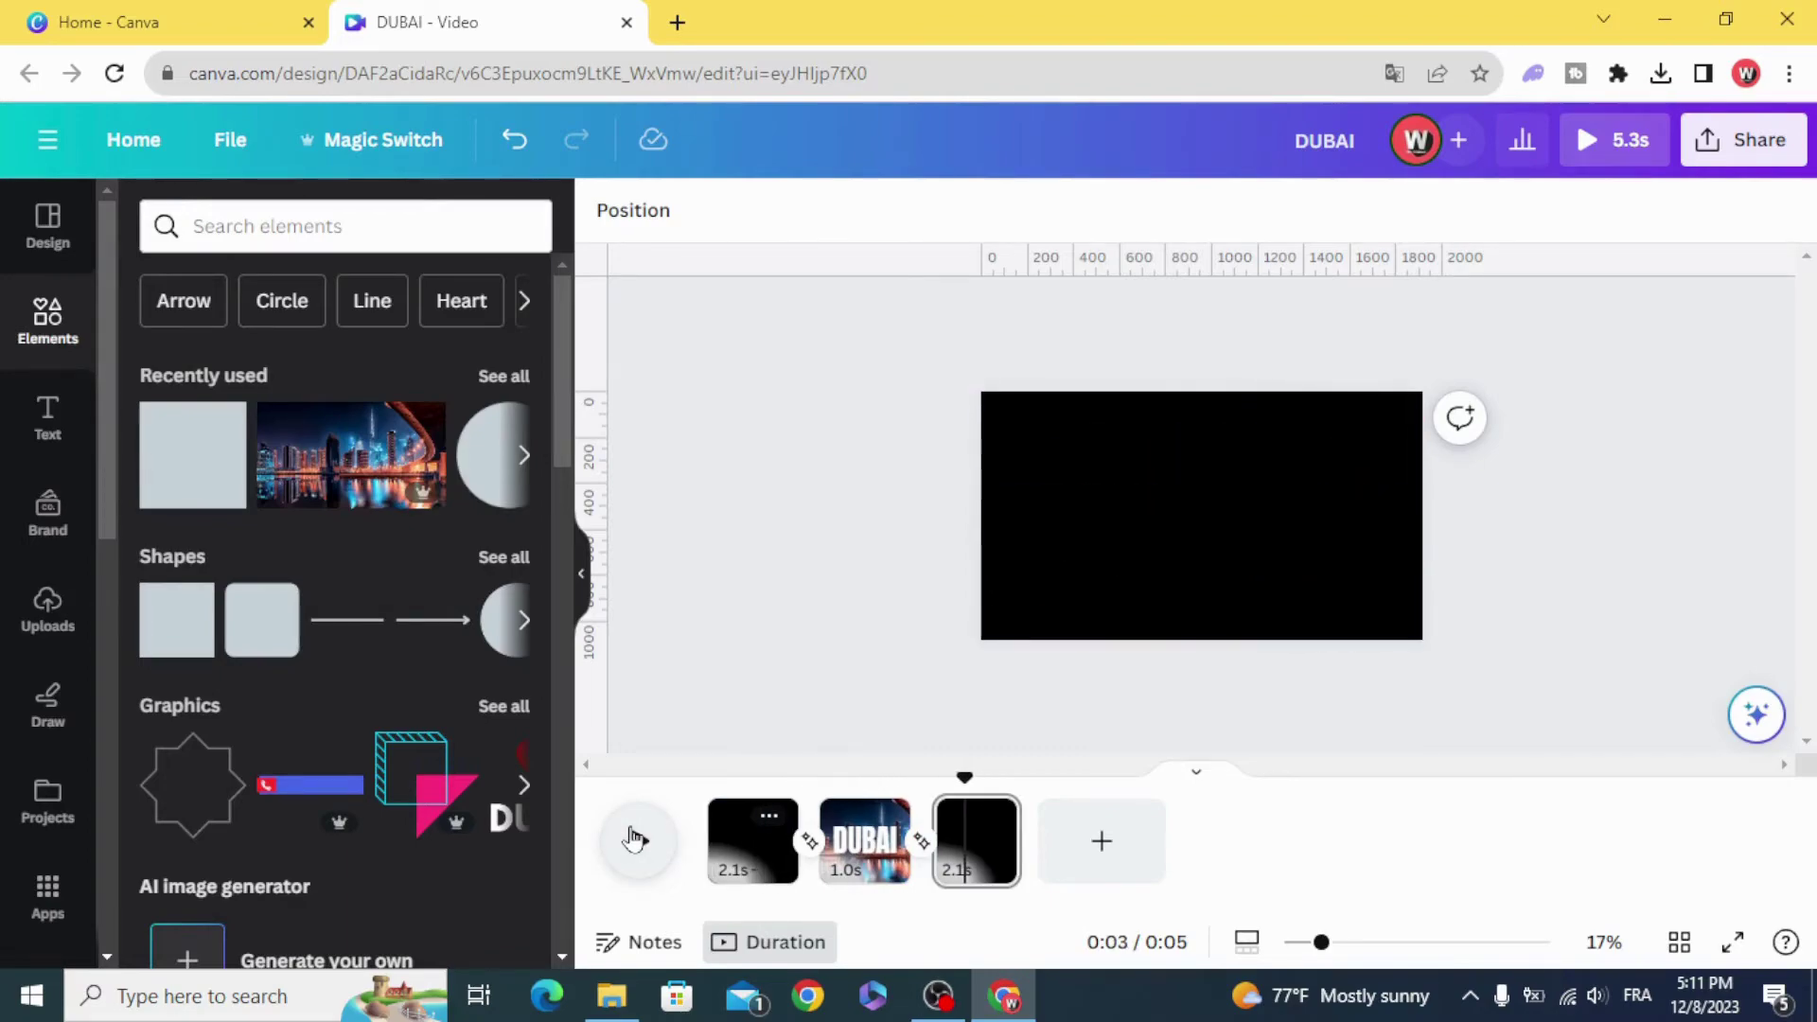